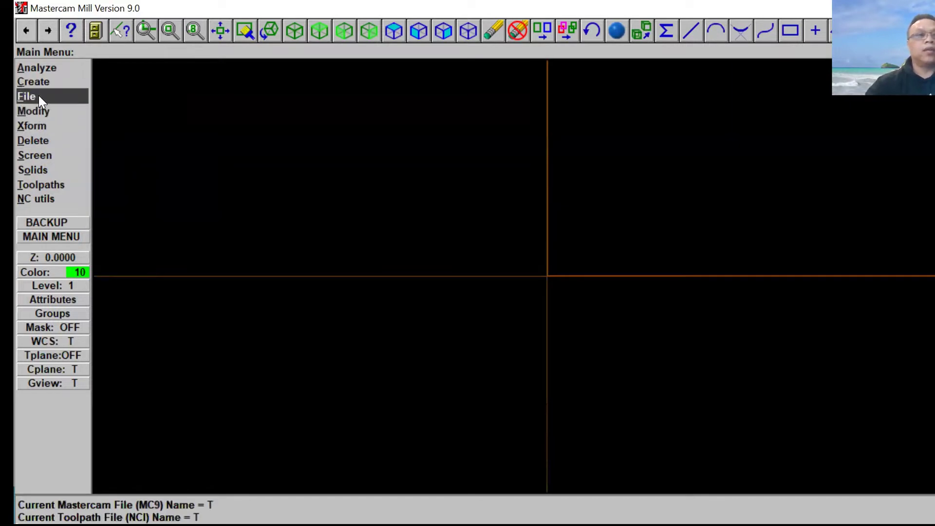
Create a one-point rectangle 60 wide and 40 high, centred on the origin
{"action": "left_click", "coordinate": [45, 82]}
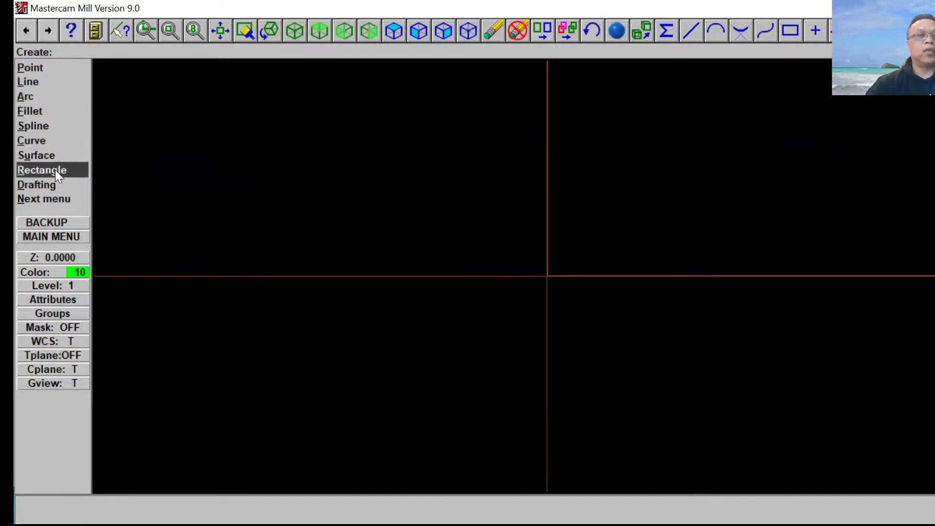
{"action": "left_click", "coordinate": [55, 170]}
{"action": "left_click", "coordinate": [37, 68]}
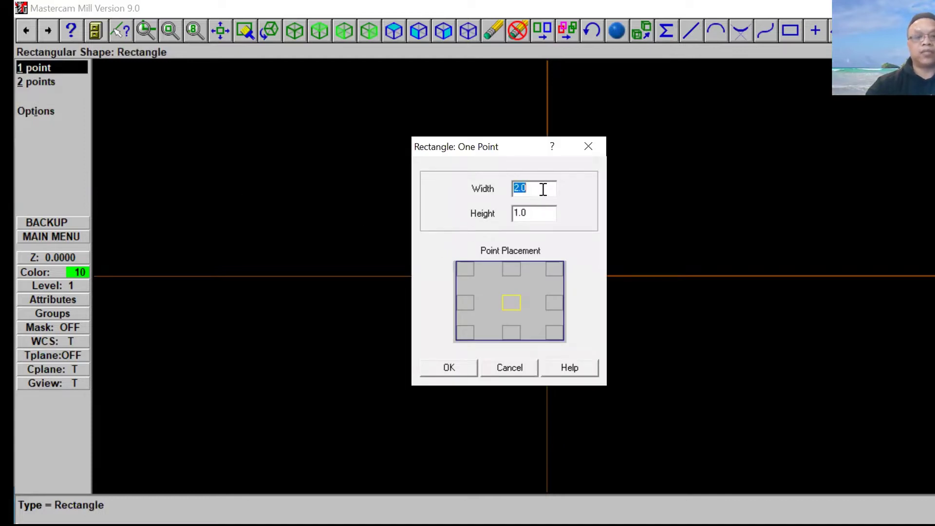
{"action": "type", "text": "60"}
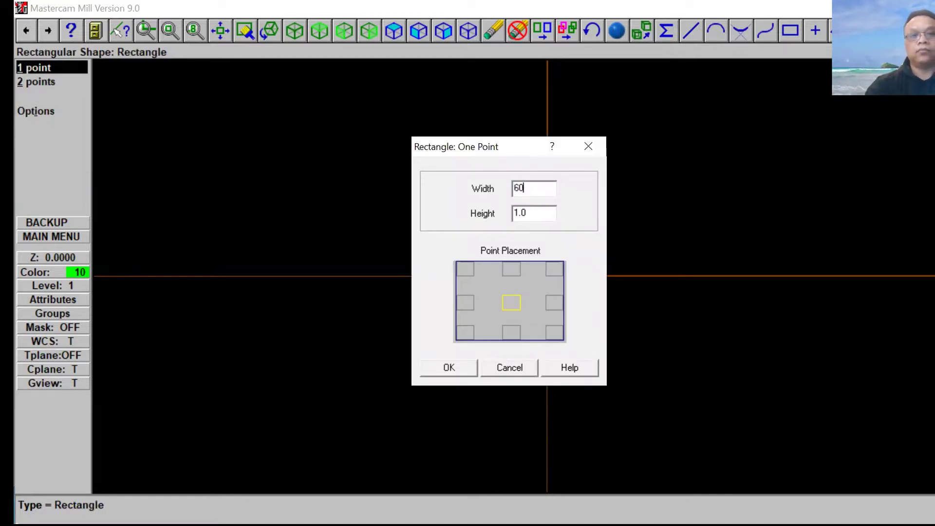
{"action": "key", "text": "Tab"}
{"action": "type", "text": "4"}
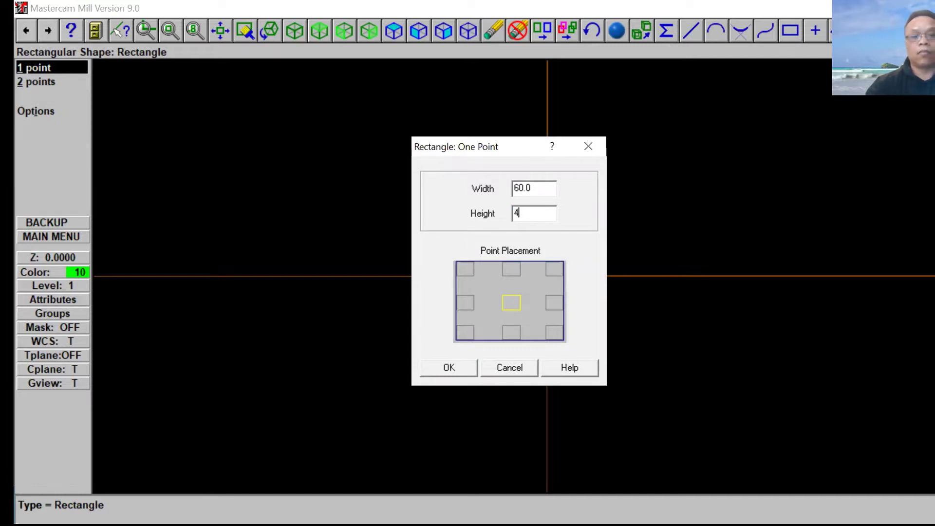
{"action": "left_click", "coordinate": [437, 367]}
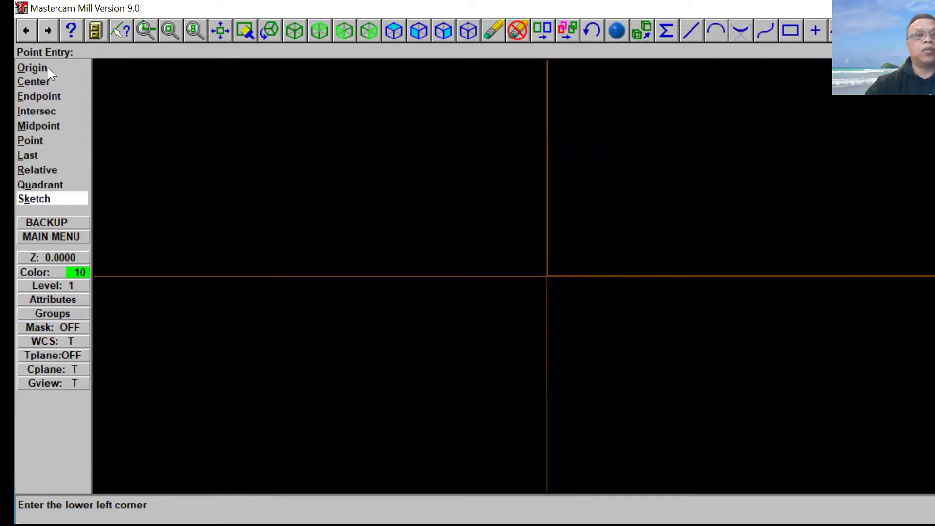
{"action": "left_click", "coordinate": [48, 67]}
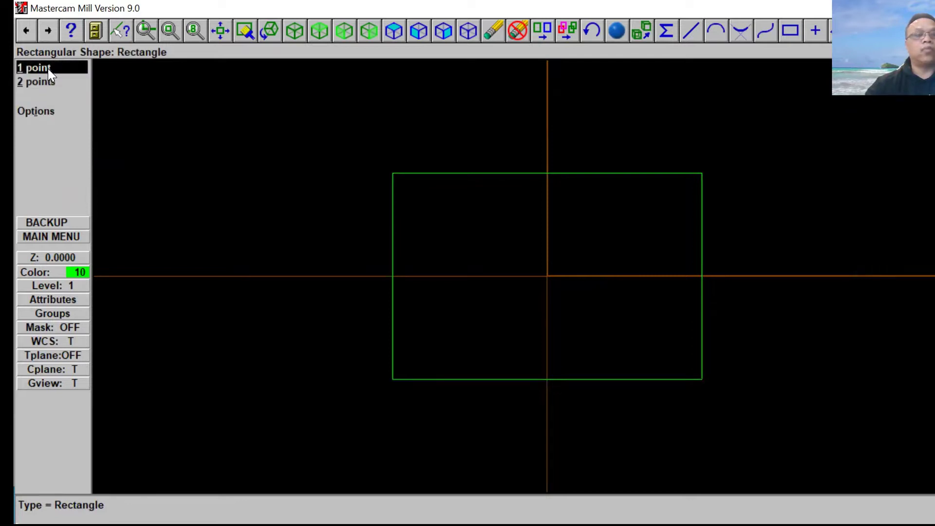
Create a second centred rectangle 40 wide and 20 high at the origin, inside the first one
{"action": "left_click", "coordinate": [48, 68]}
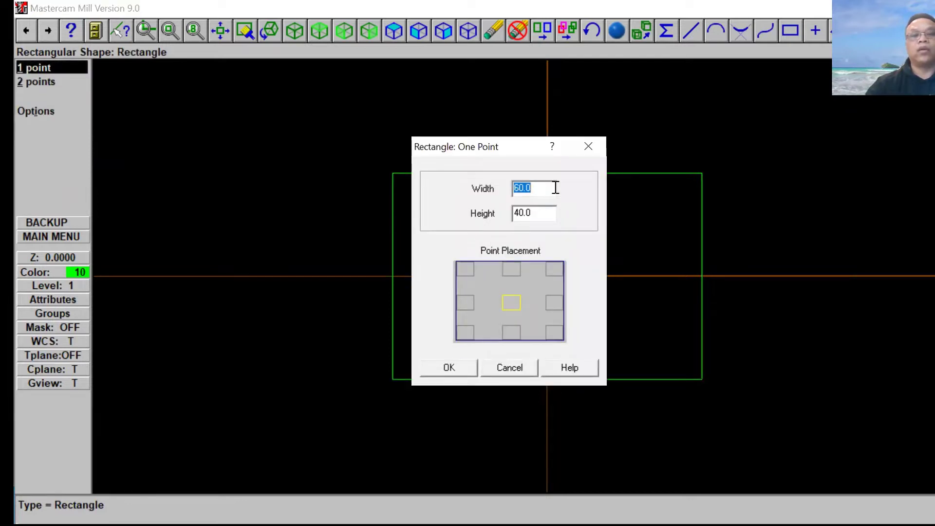
{"action": "type", "text": "40"}
{"action": "key", "text": "Tab"}
{"action": "type", "text": "20"}
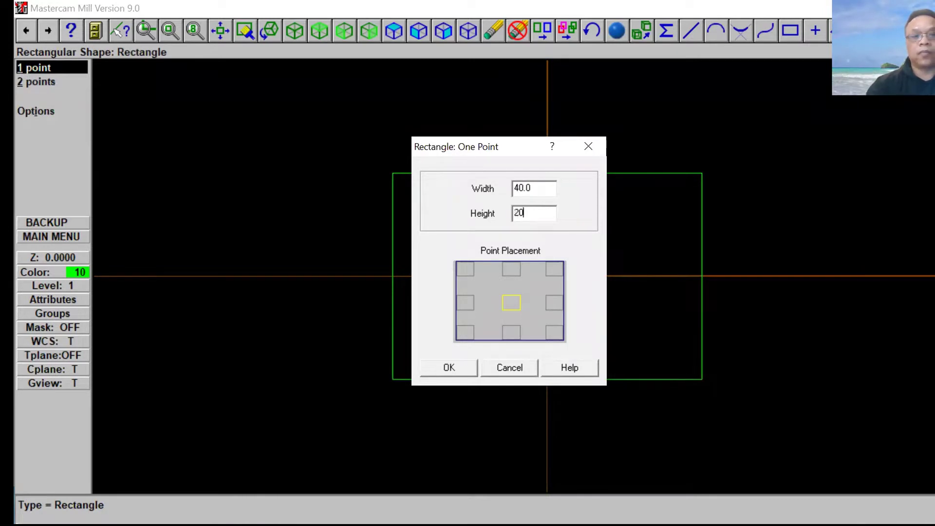
{"action": "left_click", "coordinate": [449, 368]}
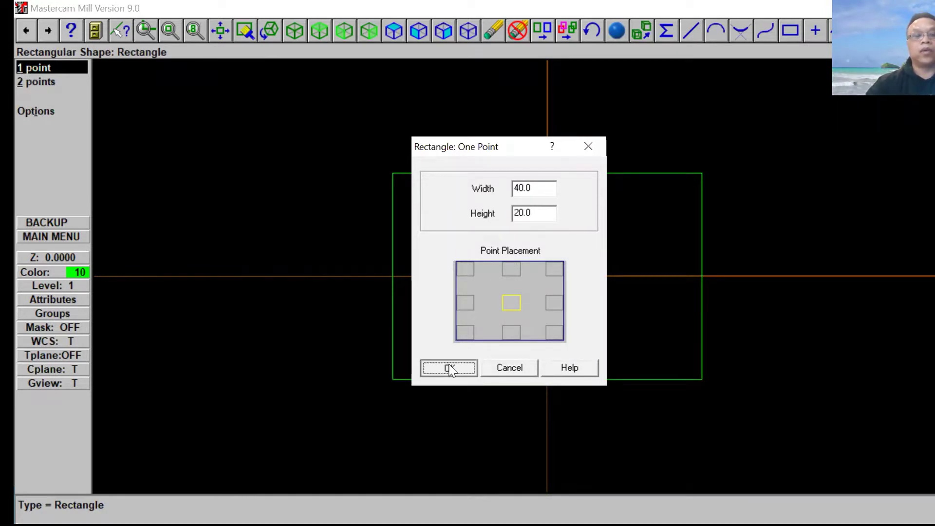
{"action": "left_click", "coordinate": [54, 68]}
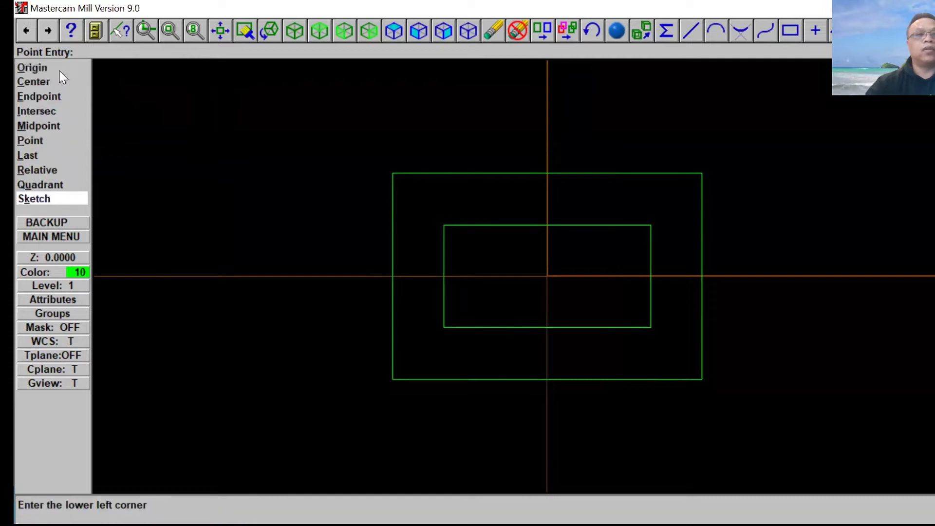
{"action": "key", "text": "Escape"}
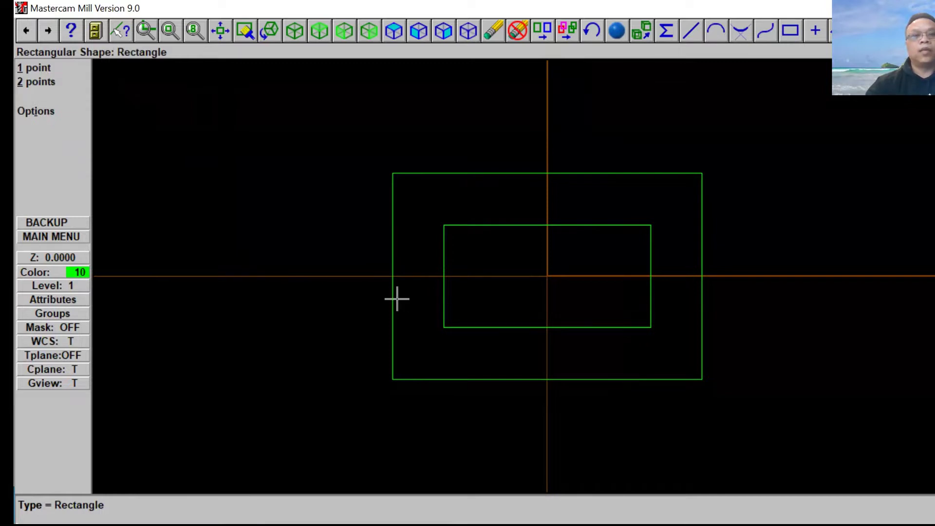
Create an outer rectangle 80 wide and 60 high, centred on the origin, and finish the rectangle command
{"action": "left_click", "coordinate": [48, 67]}
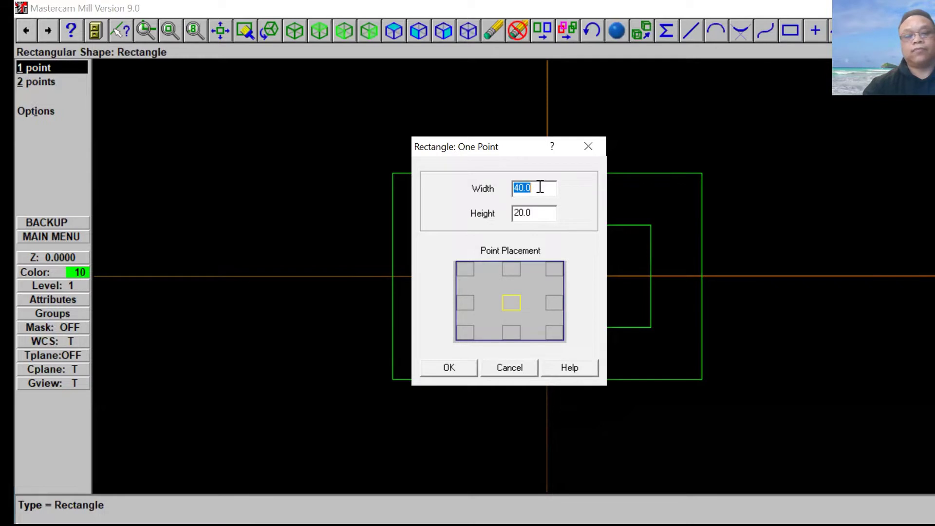
{"action": "type", "text": "6"}
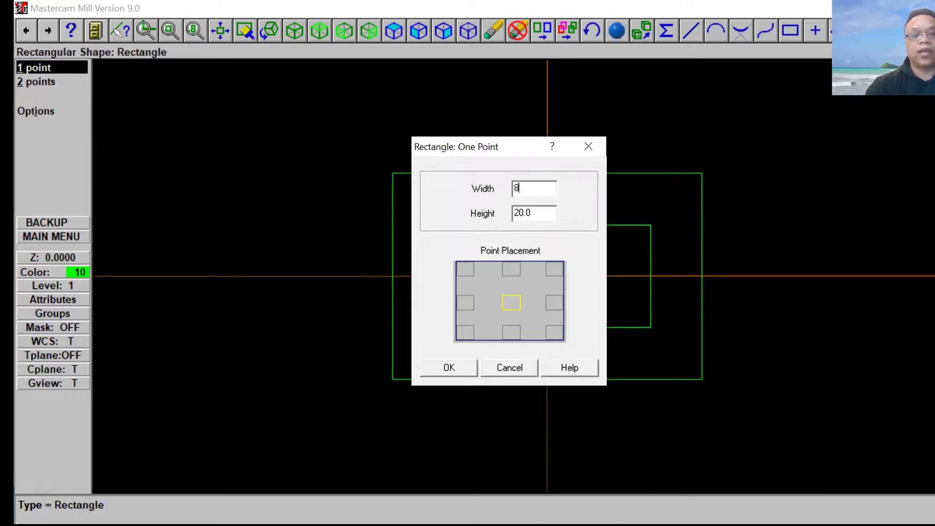
{"action": "key", "text": "Tab"}
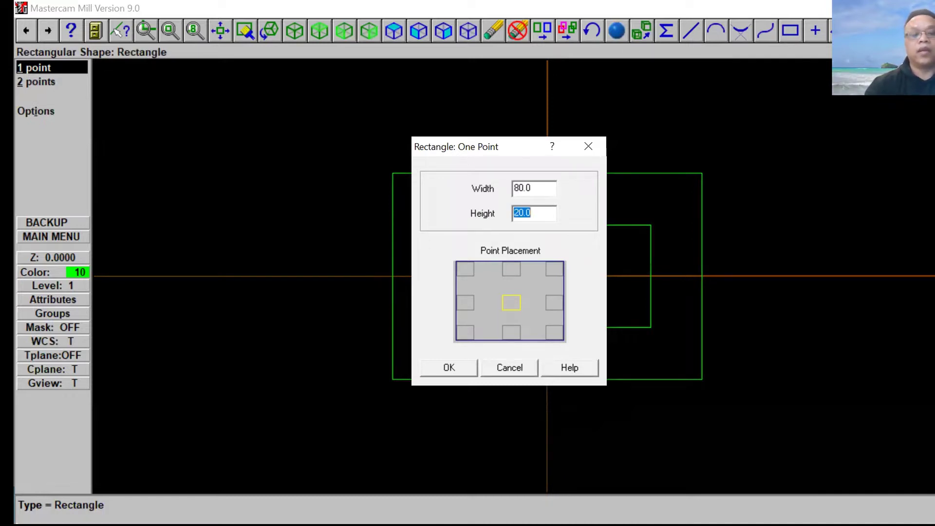
{"action": "type", "text": "6"}
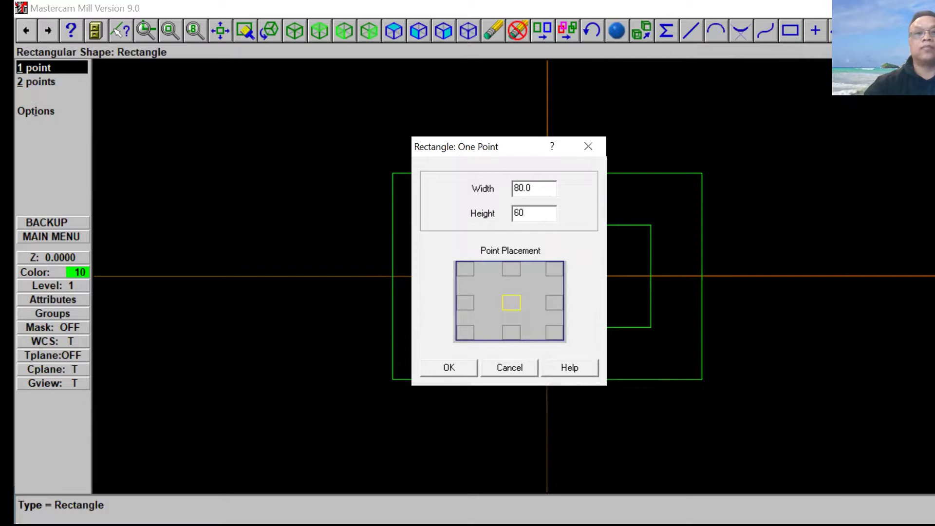
{"action": "type", "text": "0"}
{"action": "left_click", "coordinate": [441, 367]}
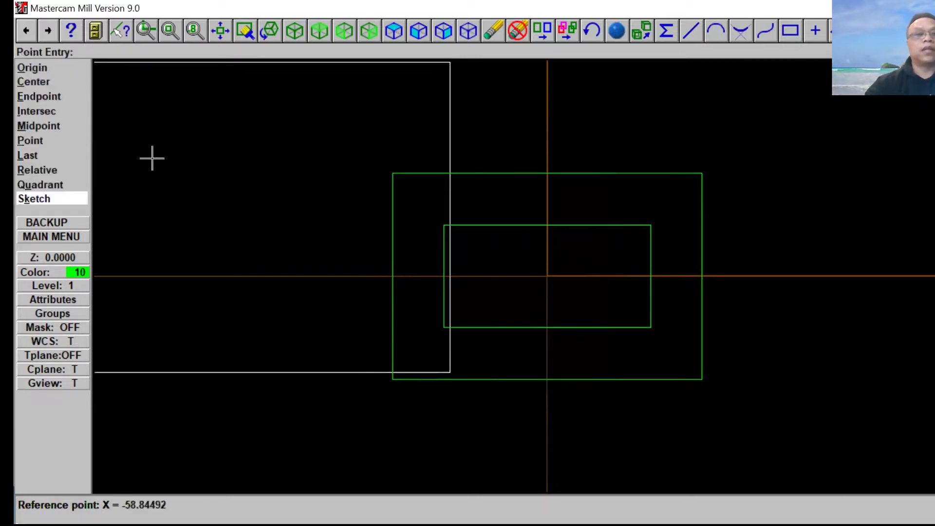
{"action": "left_click", "coordinate": [57, 70]}
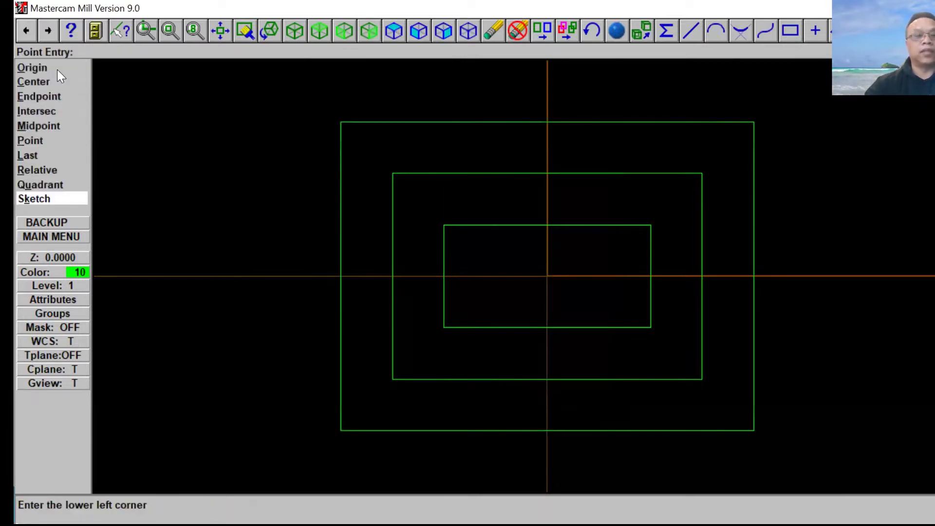
{"action": "key", "text": "Escape"}
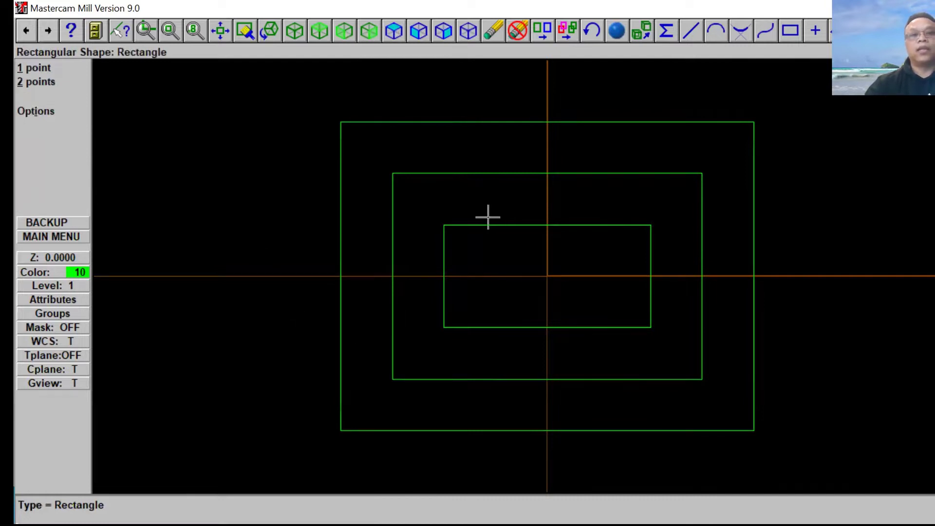
{"action": "left_click", "coordinate": [67, 236]}
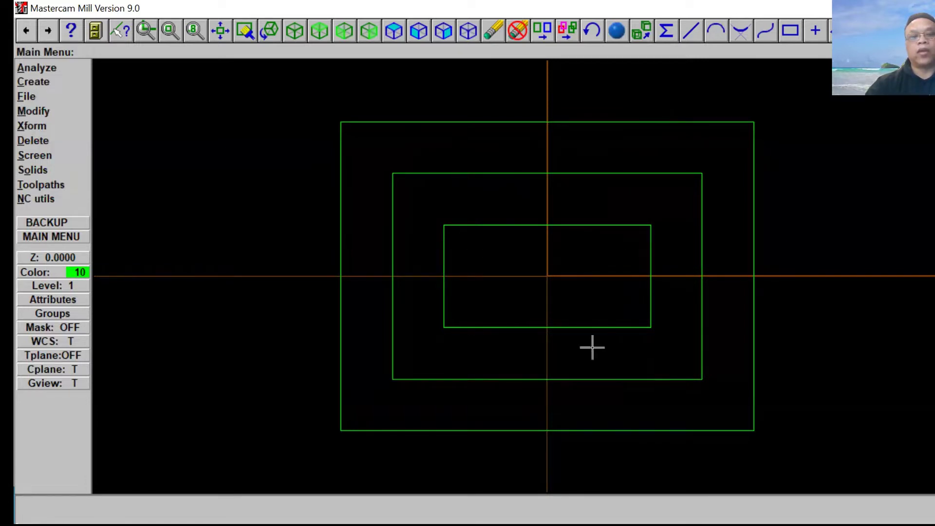
Create circles of diameter 5 centred on the four corners of the 60 by 40 rectangle
{"action": "left_click", "coordinate": [70, 237]}
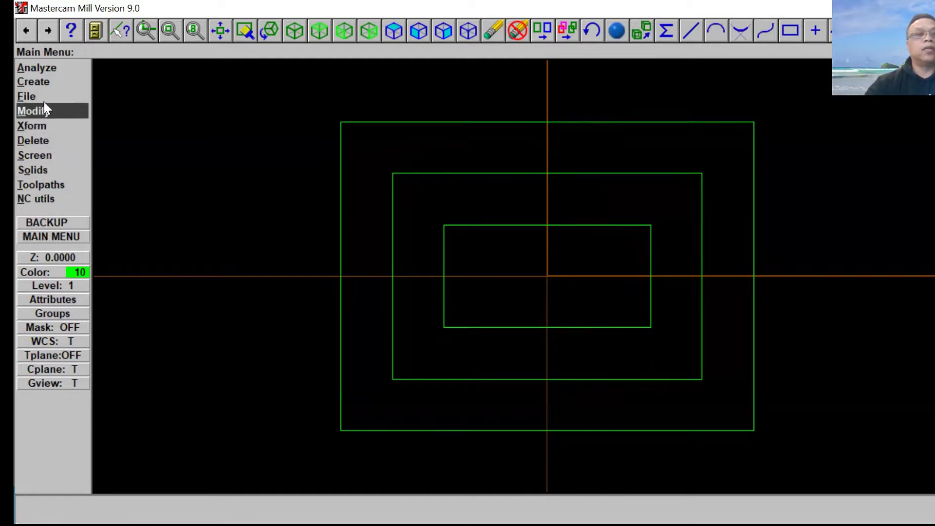
{"action": "left_click", "coordinate": [49, 83]}
{"action": "left_click", "coordinate": [48, 94]}
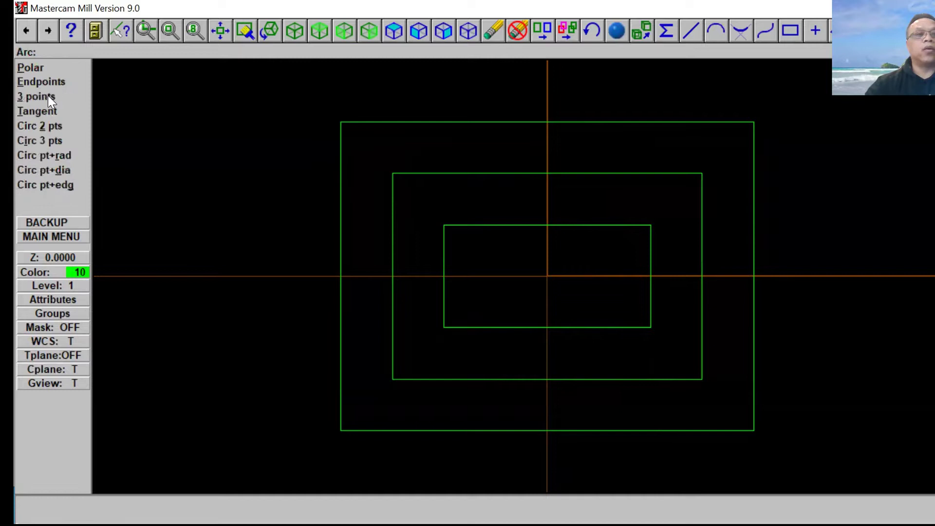
{"action": "left_click", "coordinate": [63, 170]}
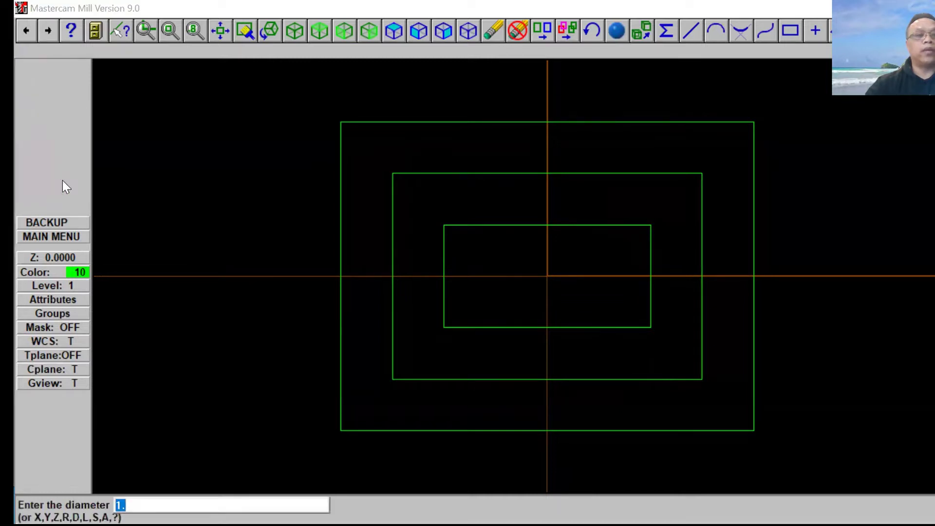
{"action": "type", "text": "5"}
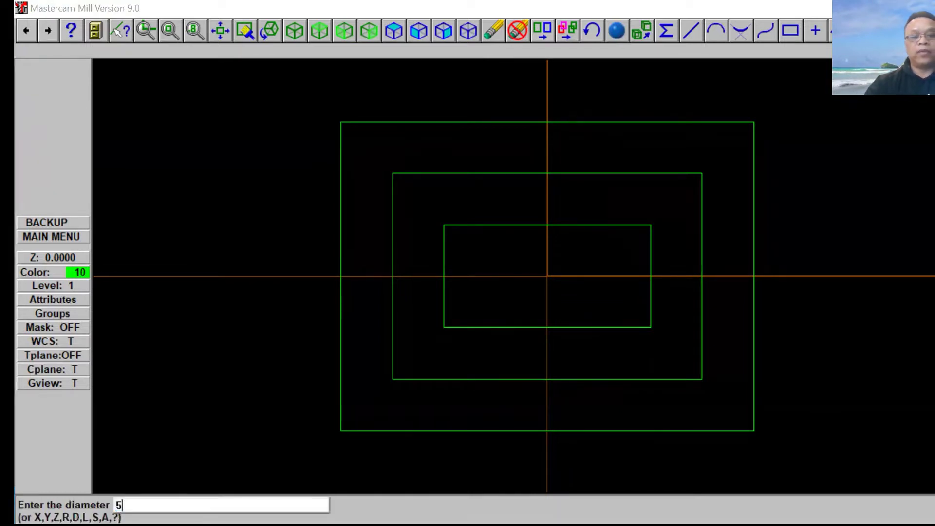
{"action": "key", "text": "Return"}
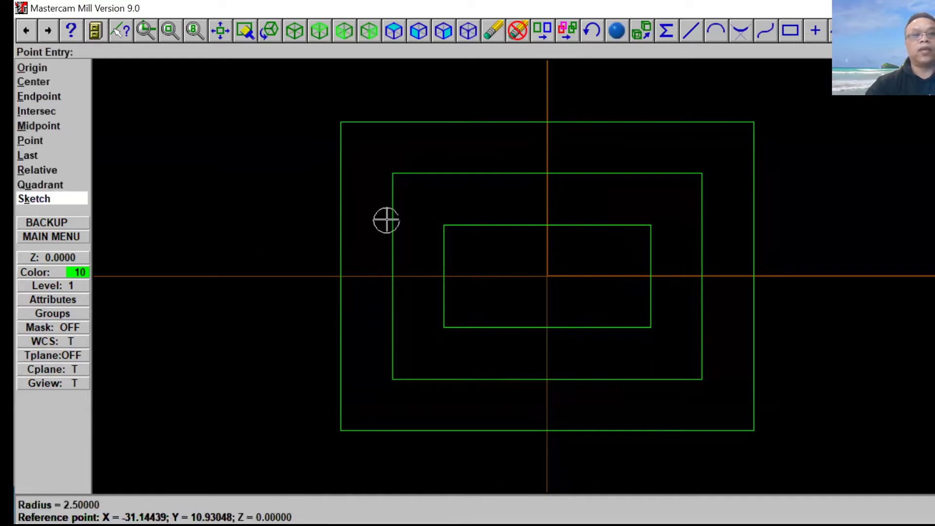
{"action": "left_click", "coordinate": [393, 174]}
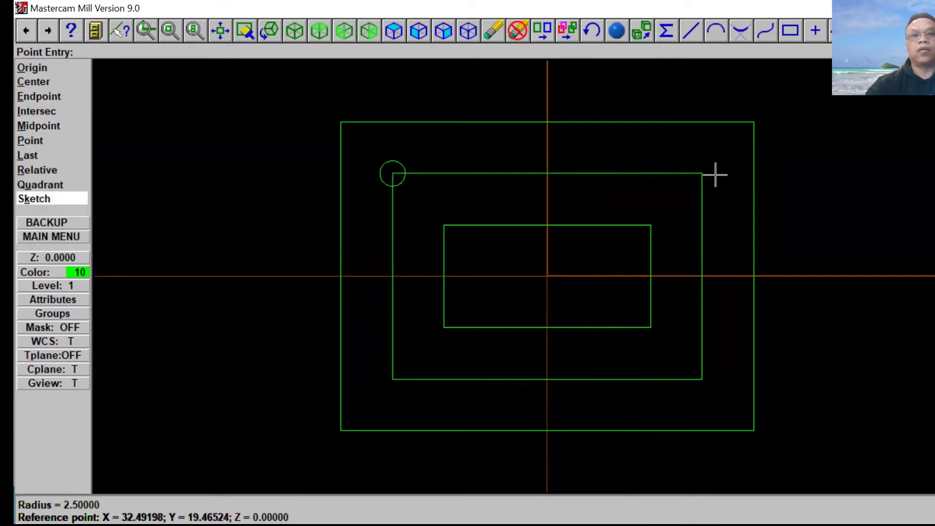
{"action": "left_click", "coordinate": [700, 173]}
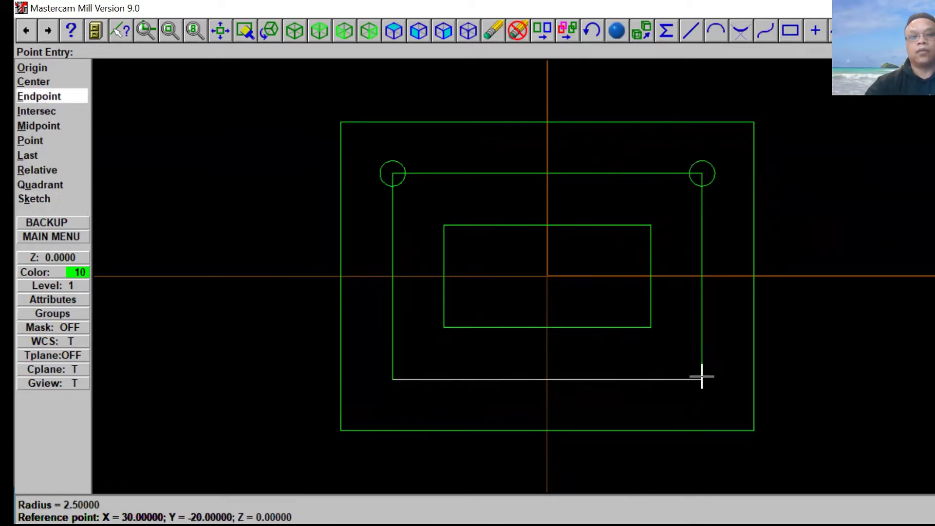
{"action": "left_click", "coordinate": [702, 378]}
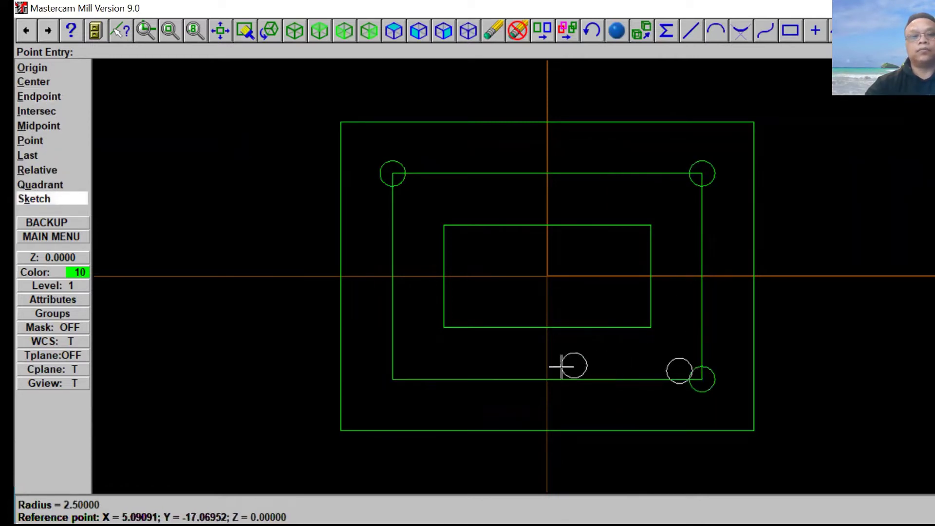
{"action": "left_click", "coordinate": [393, 379]}
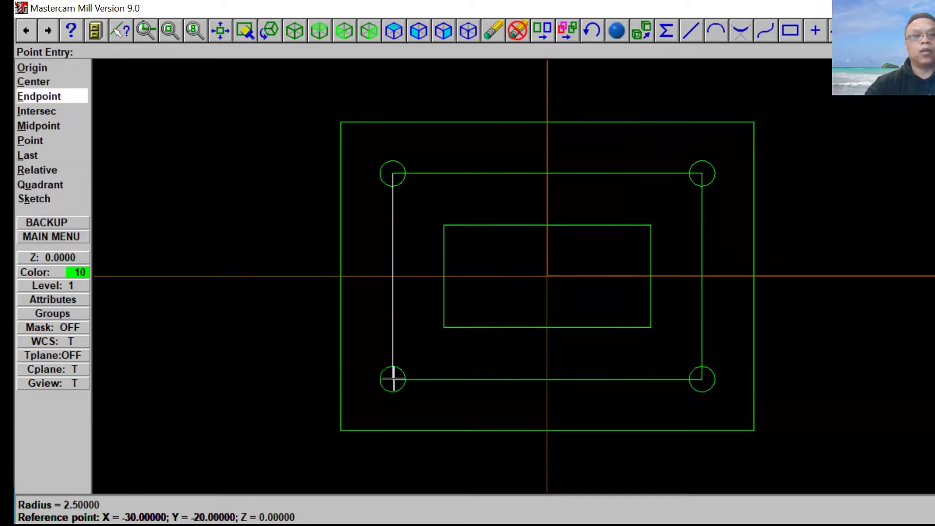
{"action": "key", "text": "Escape"}
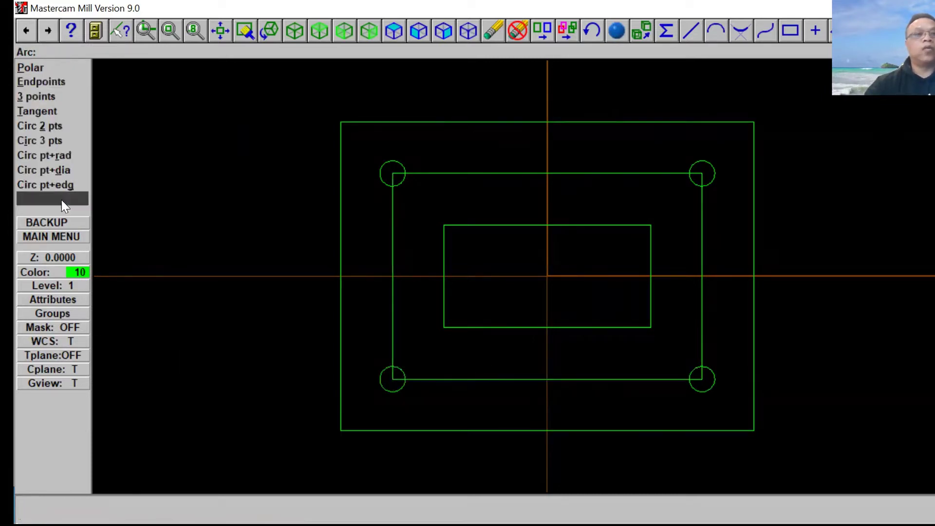
Create concentric circles of diameter 10 on the four corners of the middle rectangle and finish the circle command
{"action": "left_click", "coordinate": [64, 171]}
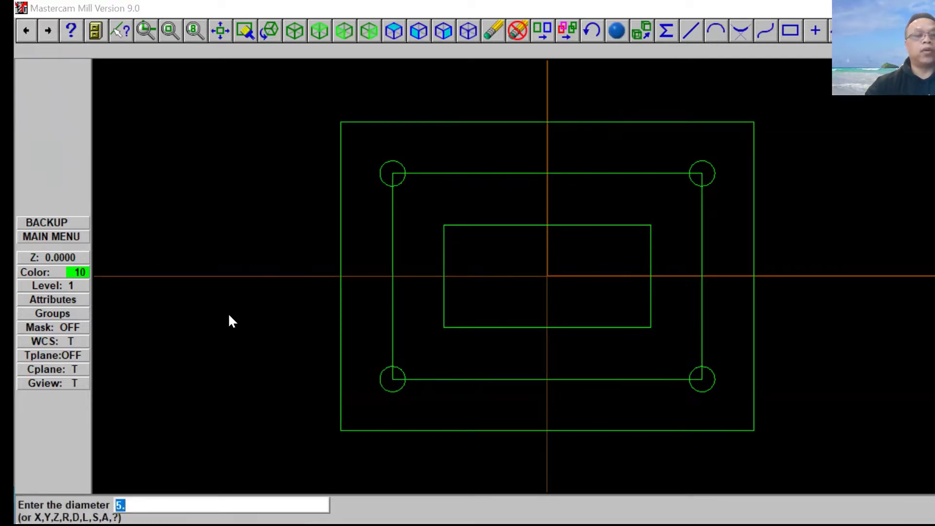
{"action": "type", "text": "10"}
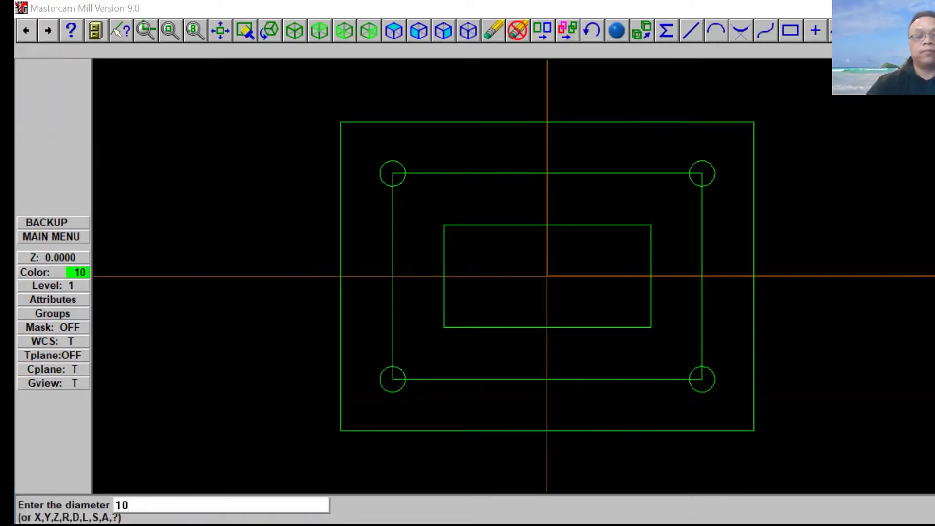
{"action": "key", "text": "Return"}
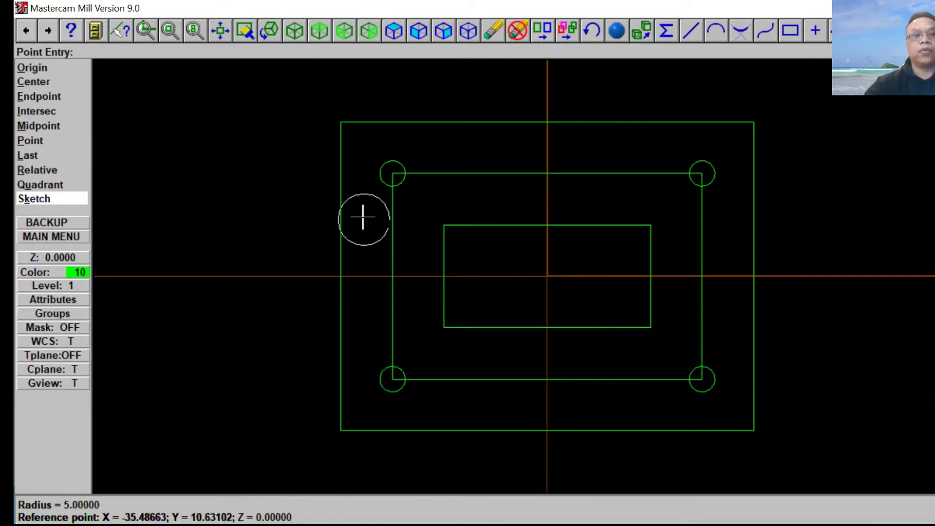
{"action": "left_click", "coordinate": [389, 174]}
{"action": "left_click", "coordinate": [700, 178]}
{"action": "left_click", "coordinate": [700, 377]}
{"action": "left_click", "coordinate": [391, 379]}
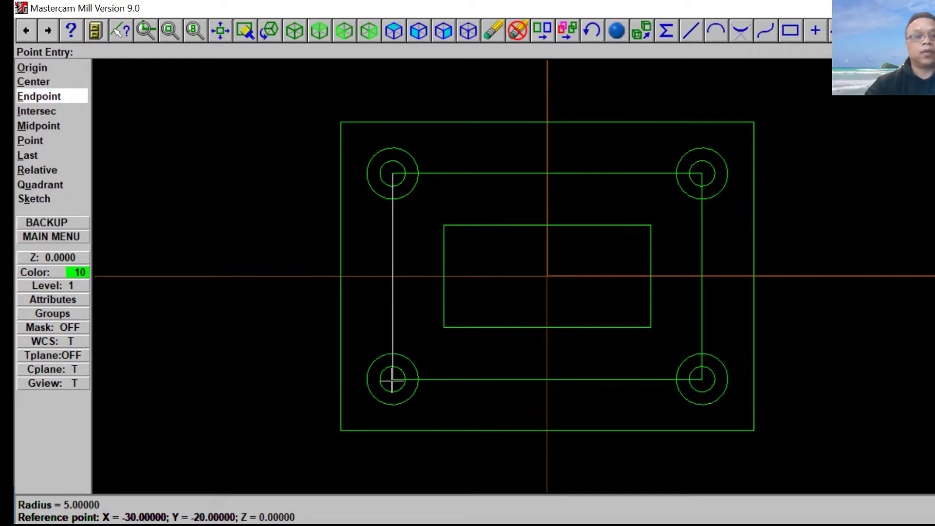
{"action": "key", "text": "Escape"}
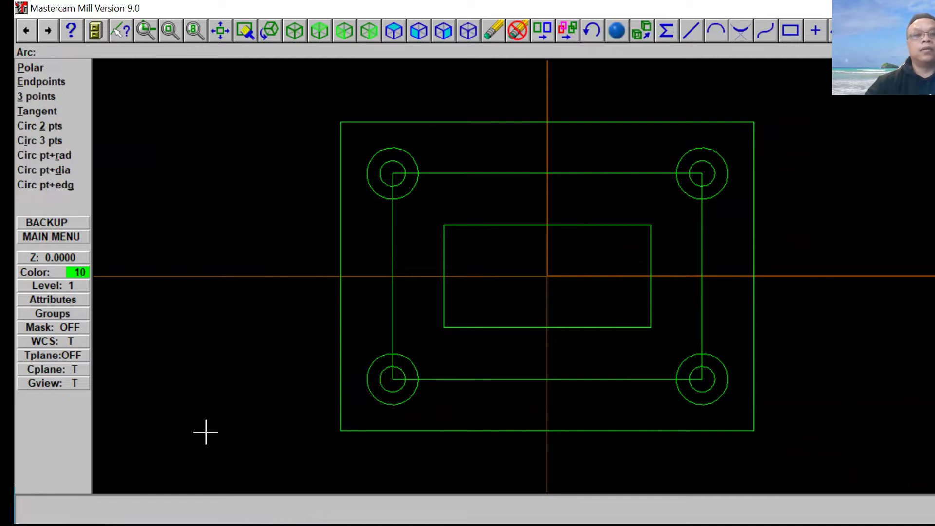
{"action": "left_click", "coordinate": [53, 237]}
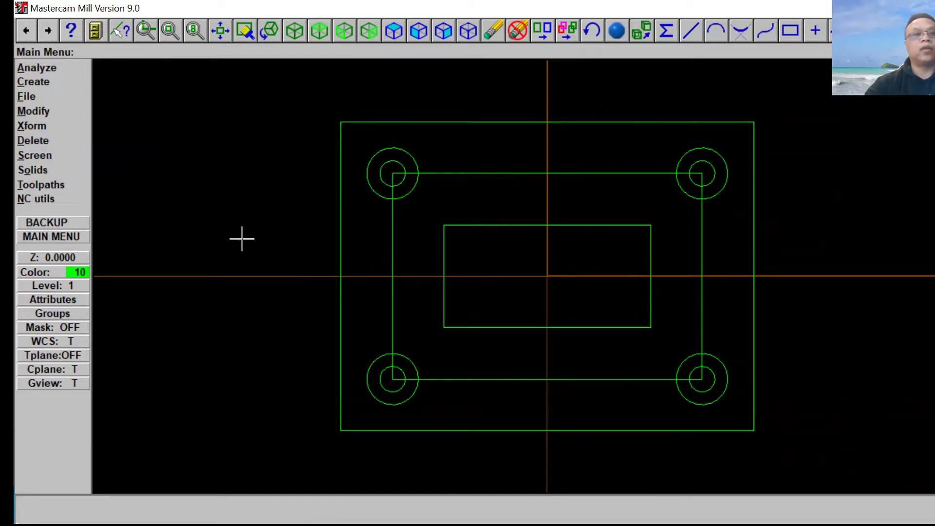
Create parallel lines offset 10 inward from the left and right sides of the 40 by 20 rectangle
{"action": "left_click", "coordinate": [58, 84]}
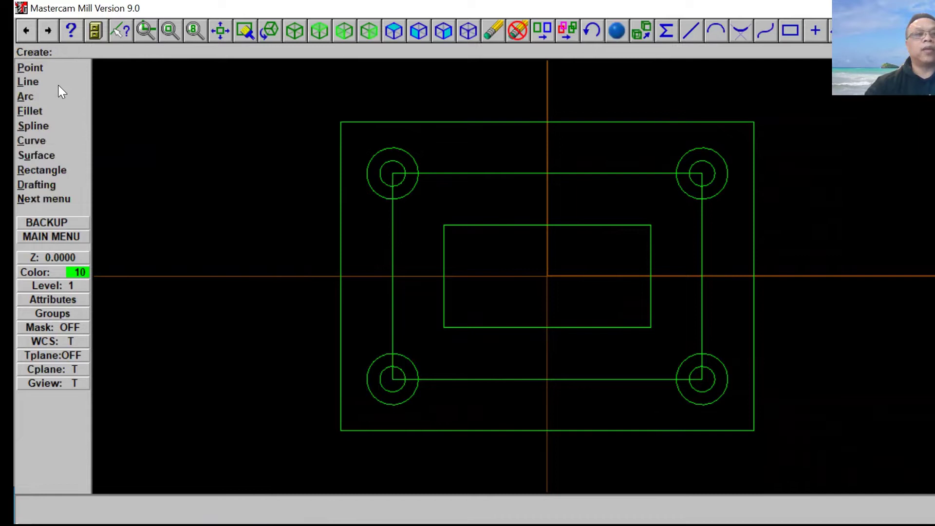
{"action": "left_click", "coordinate": [54, 84]}
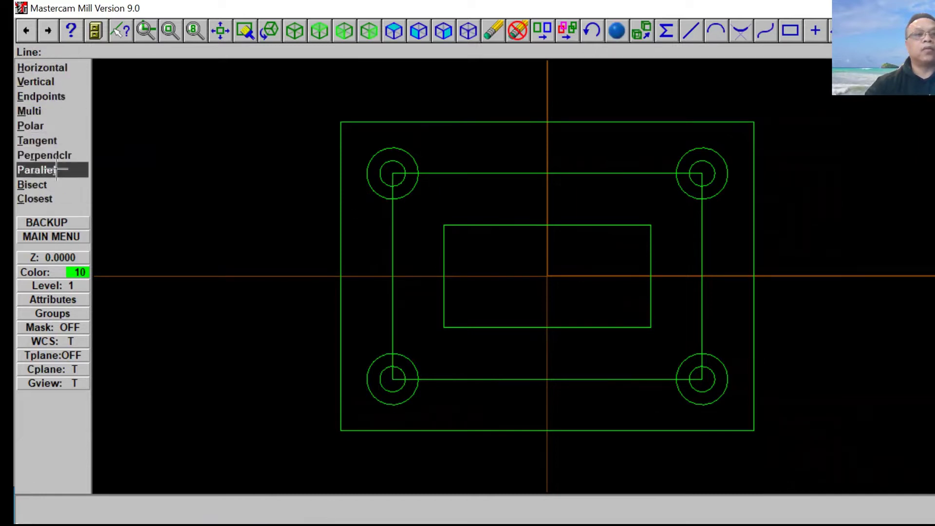
{"action": "left_click", "coordinate": [57, 169]}
{"action": "left_click", "coordinate": [61, 80]}
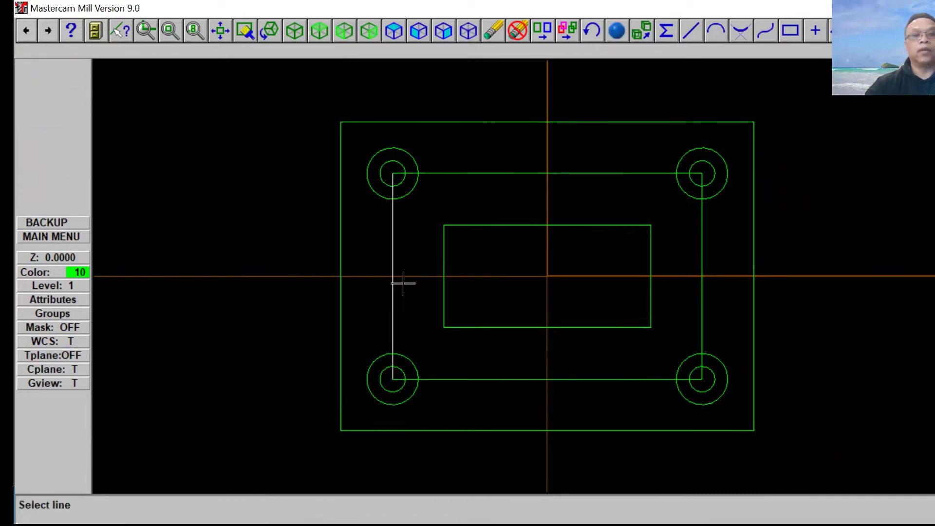
{"action": "left_click", "coordinate": [441, 286]}
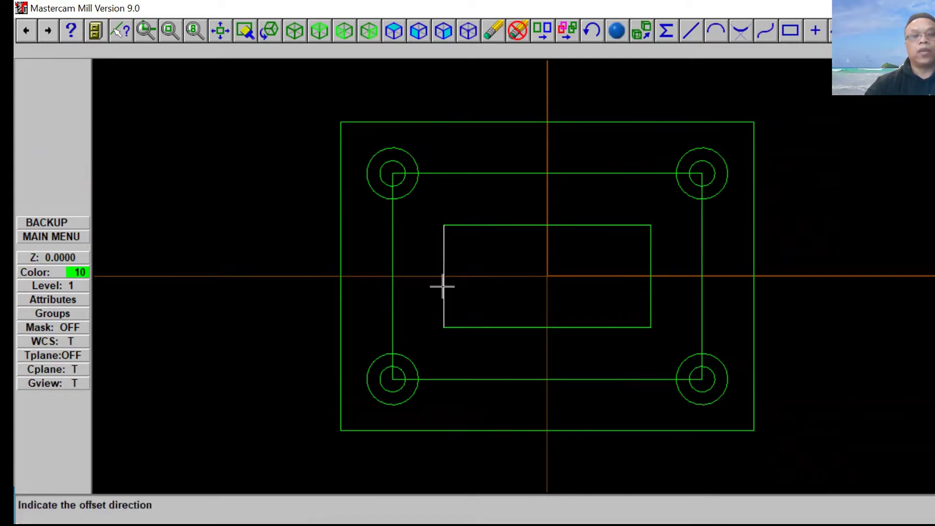
{"action": "left_click", "coordinate": [520, 289]}
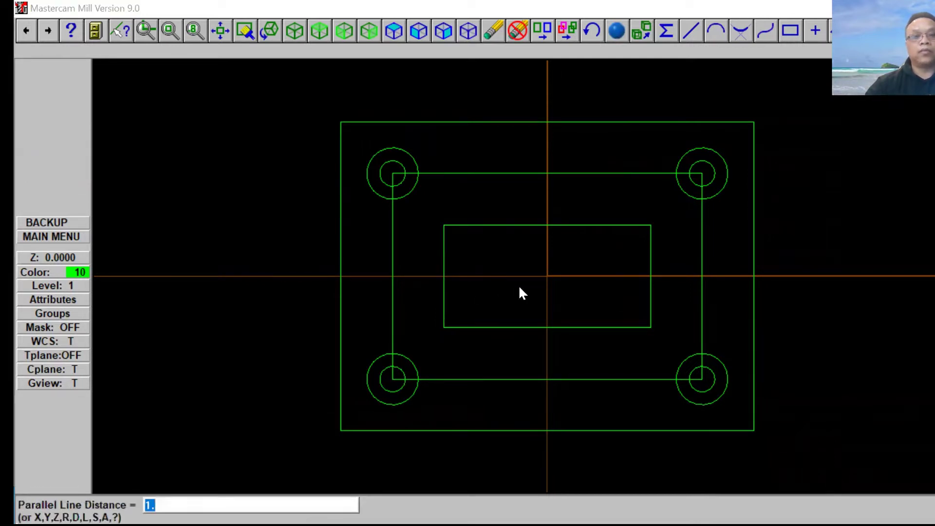
{"action": "type", "text": "1"}
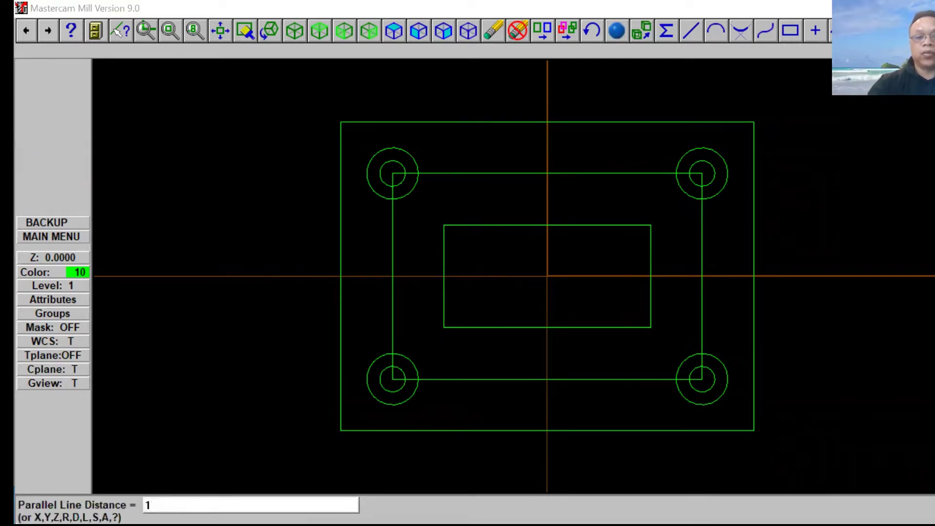
{"action": "type", "text": "0"}
{"action": "key", "text": "Return"}
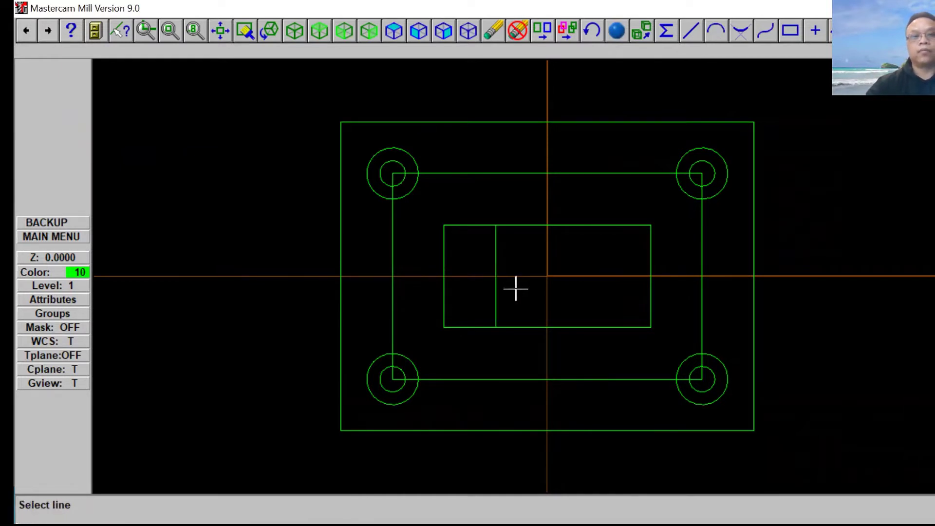
{"action": "left_click", "coordinate": [637, 282]}
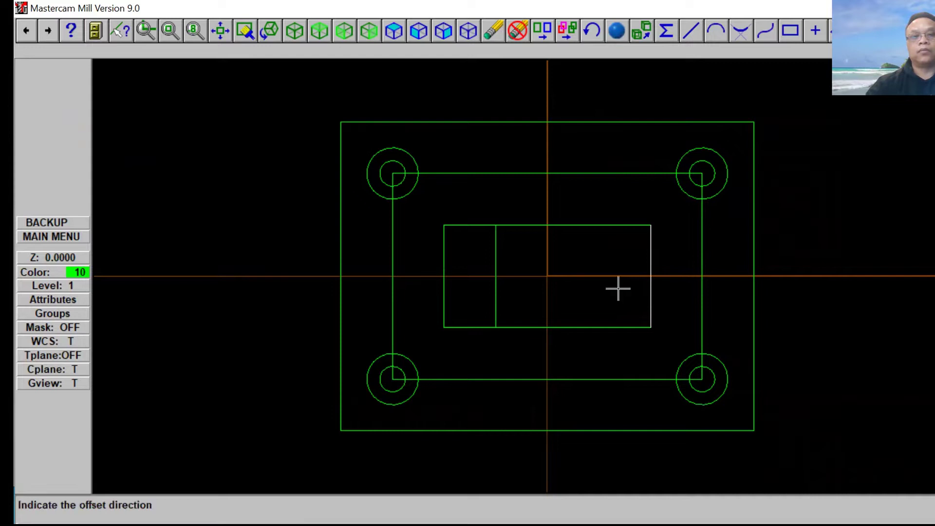
{"action": "left_click", "coordinate": [617, 289]}
Create a parallel line offset 10 downward from the upper side of the 40 by 20 rectangle
{"action": "left_click", "coordinate": [531, 225]}
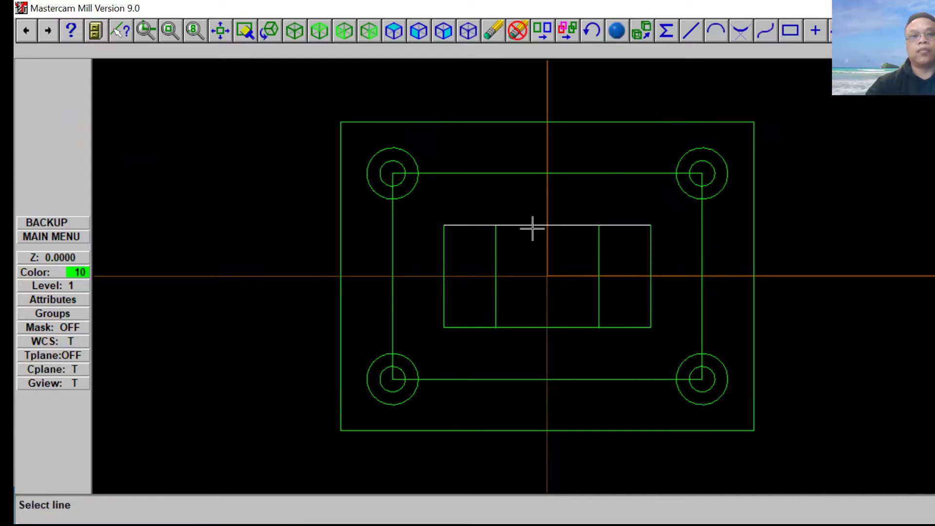
{"action": "left_click", "coordinate": [523, 250]}
{"action": "key", "text": "Return"}
{"action": "left_click", "coordinate": [534, 319]}
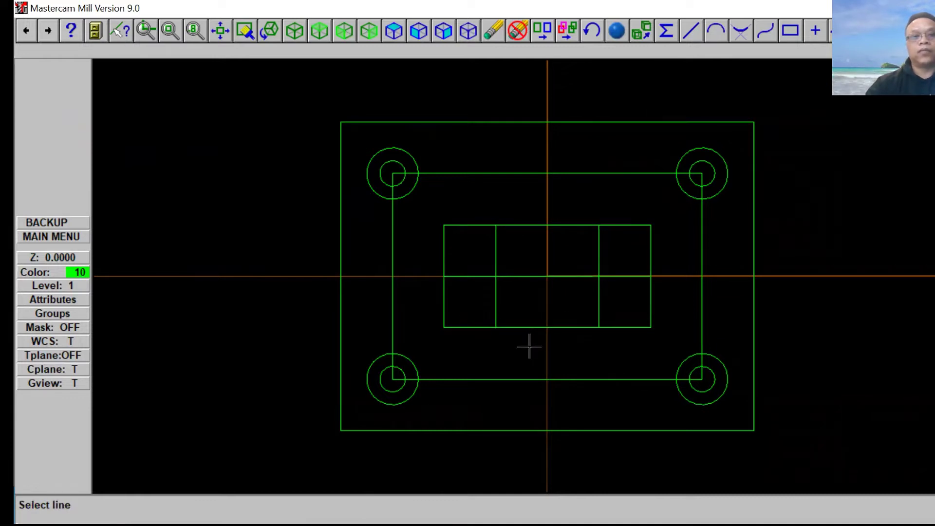
Create parallel lines offset 5 inward from the upper and lower sides of the inner rectangle and finish the parallel command
{"action": "left_click", "coordinate": [527, 227]}
{"action": "left_click", "coordinate": [521, 240]}
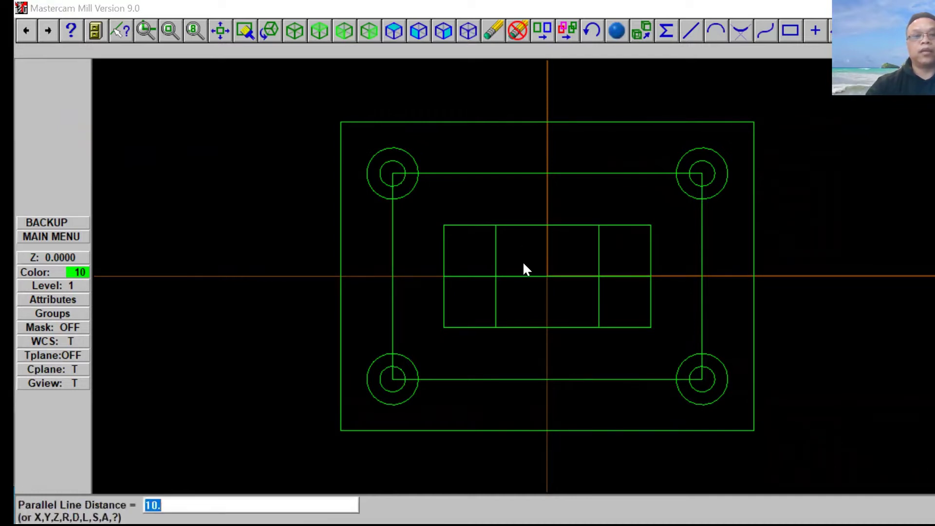
{"action": "type", "text": "5"}
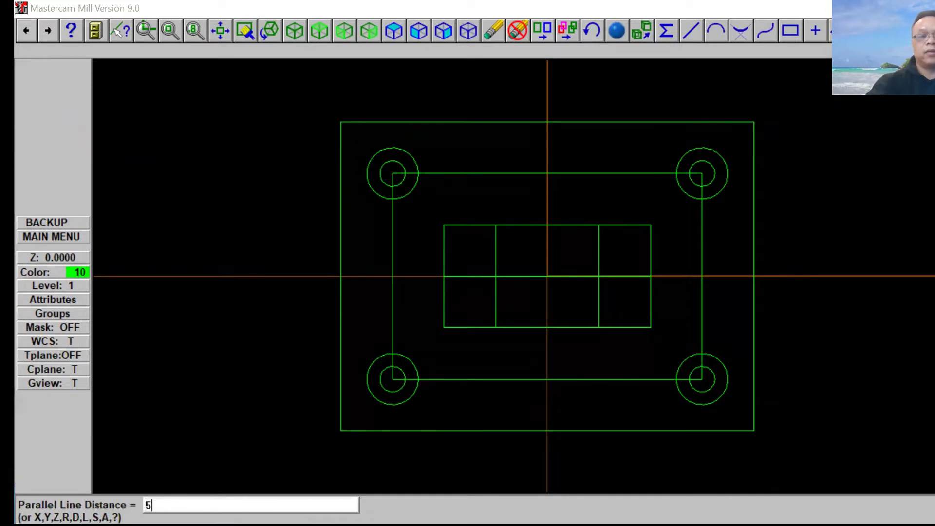
{"action": "key", "text": "Return"}
{"action": "left_click", "coordinate": [527, 325]}
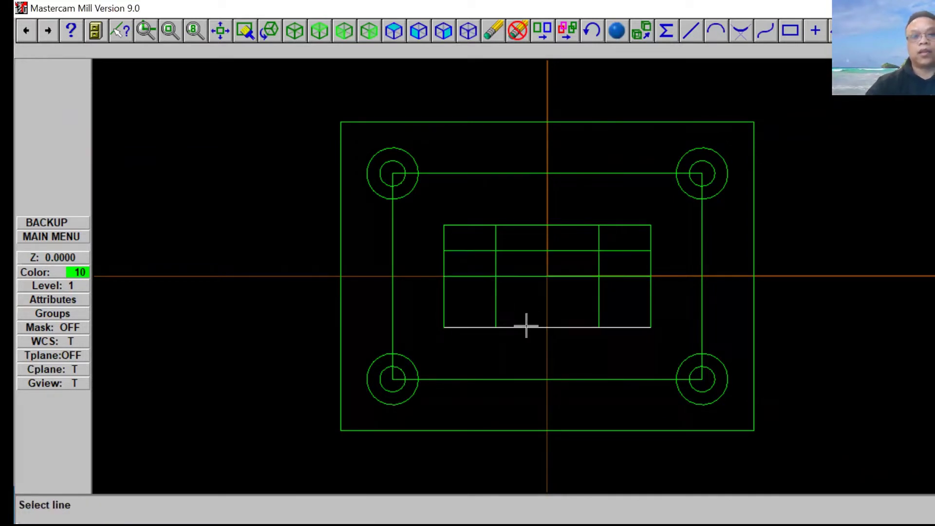
{"action": "left_click", "coordinate": [523, 324]}
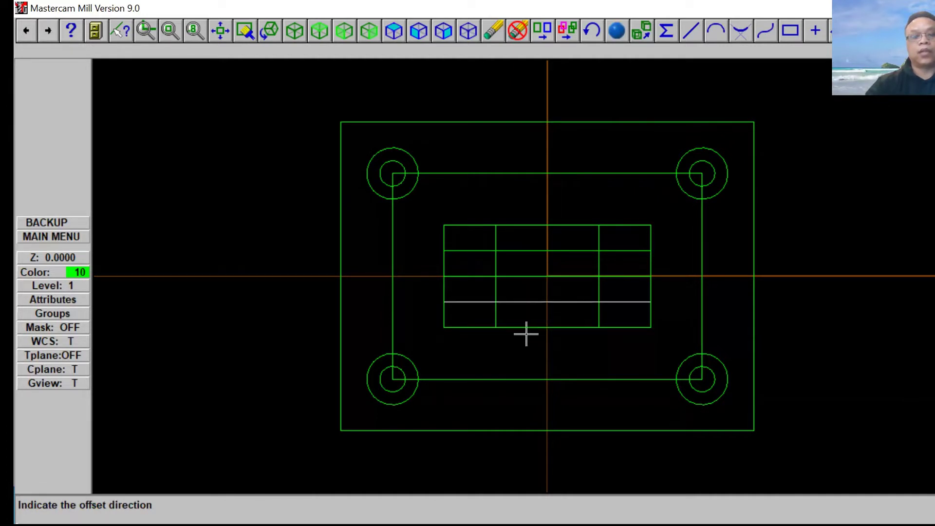
{"action": "key", "text": "Escape"}
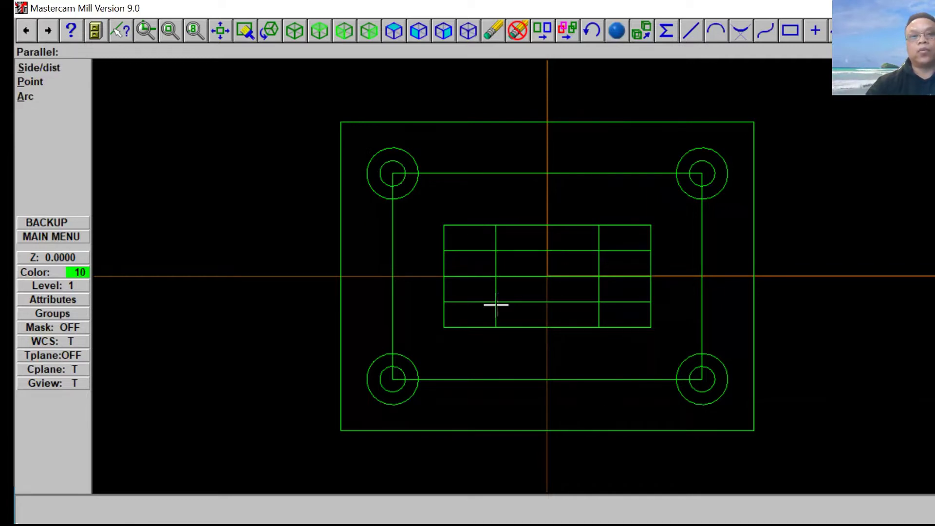
{"action": "left_click", "coordinate": [69, 233]}
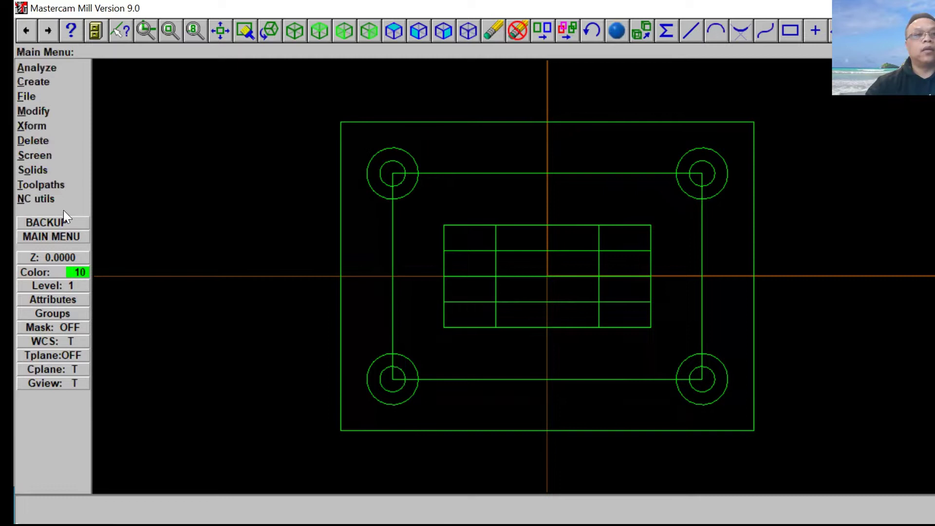
Create circles of diameter 2 at the four intersections of the 10 and 5 offset lines inside the inner rectangle
{"action": "left_click", "coordinate": [41, 82]}
{"action": "left_click", "coordinate": [39, 95]}
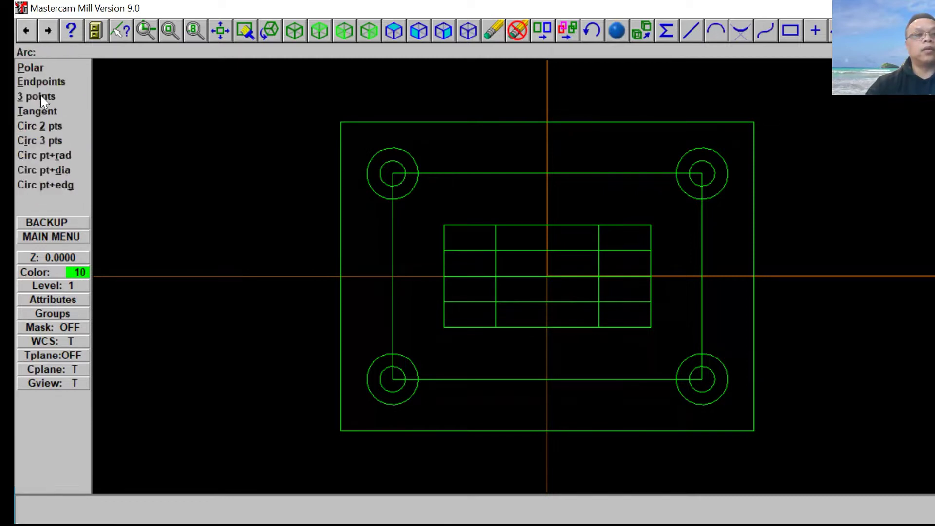
{"action": "left_click", "coordinate": [57, 171]}
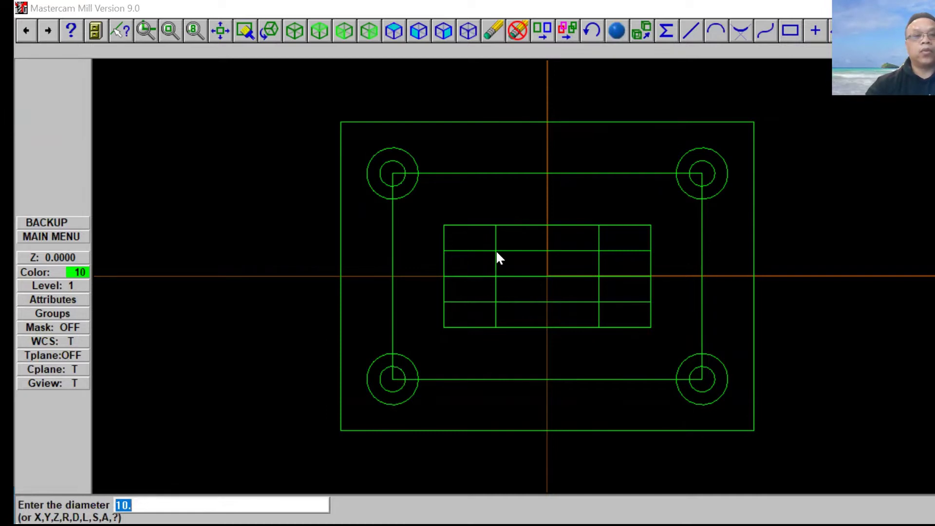
{"action": "type", "text": "2"}
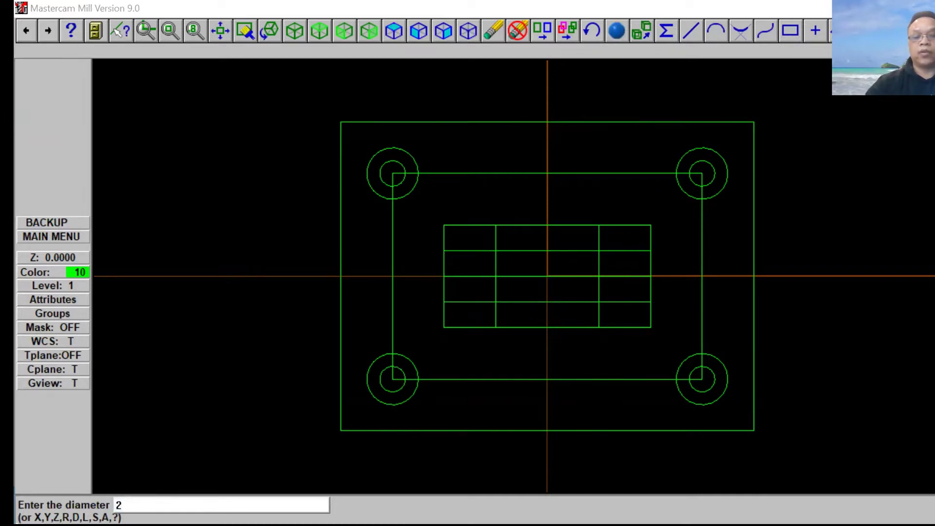
{"action": "key", "text": "Return"}
{"action": "left_click", "coordinate": [495, 251]}
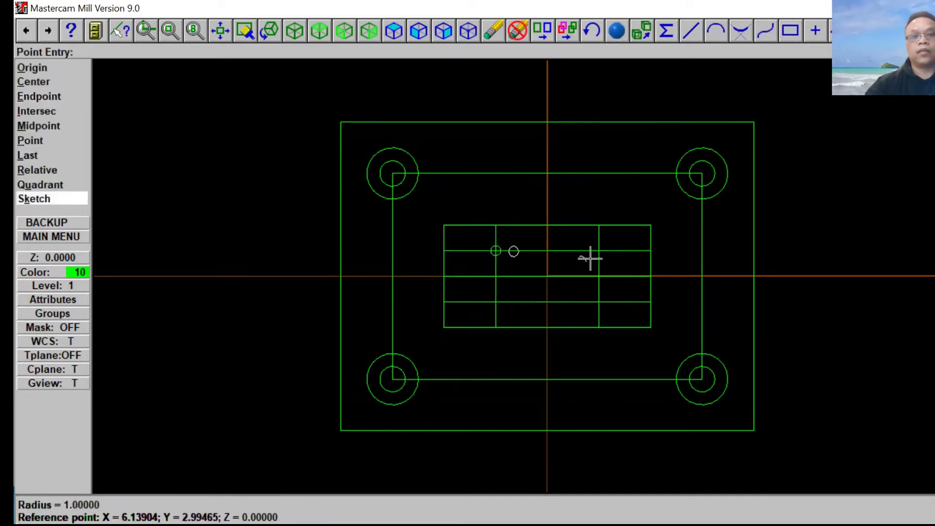
{"action": "left_click", "coordinate": [598, 250]}
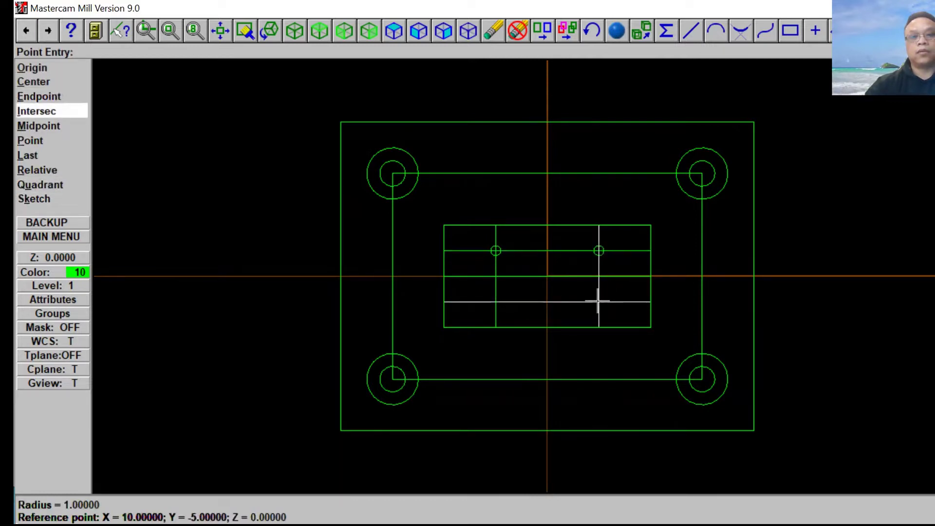
{"action": "left_click", "coordinate": [598, 302]}
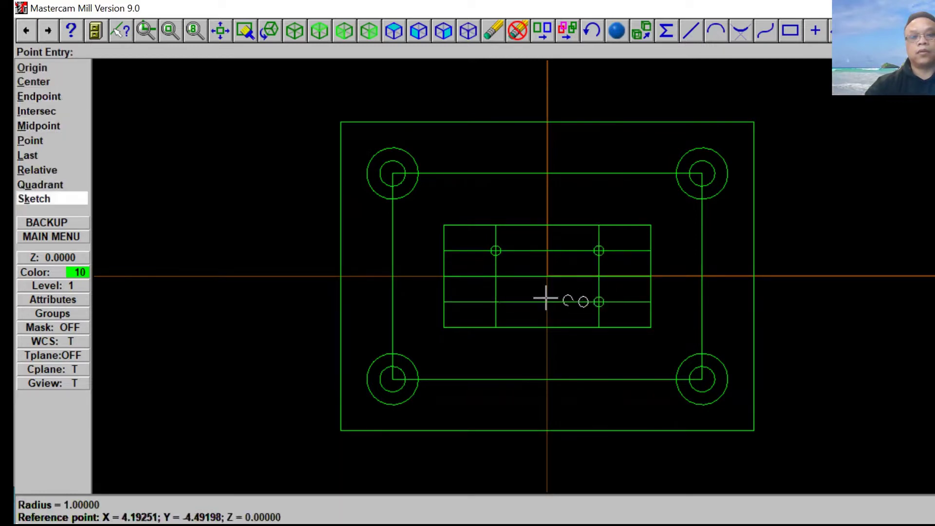
{"action": "left_click", "coordinate": [496, 302]}
{"action": "key", "text": "Escape"}
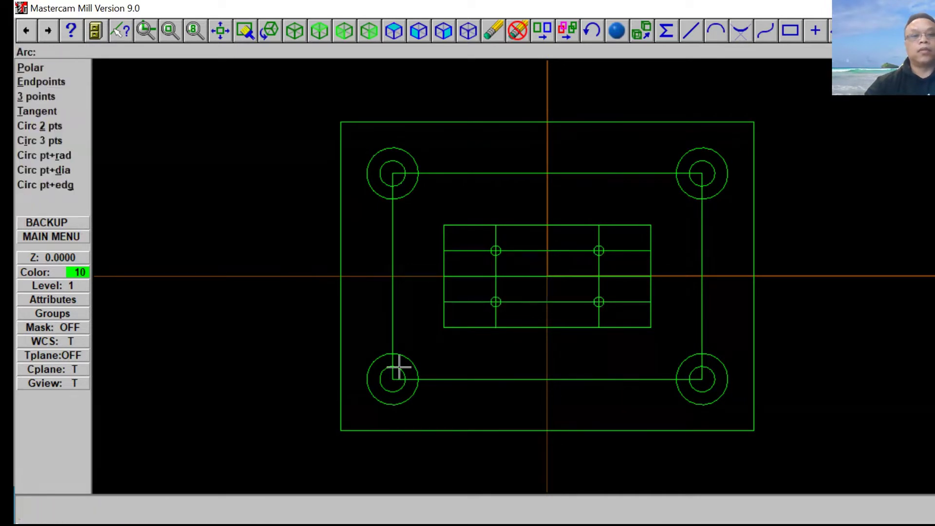
{"action": "key", "text": "Escape"}
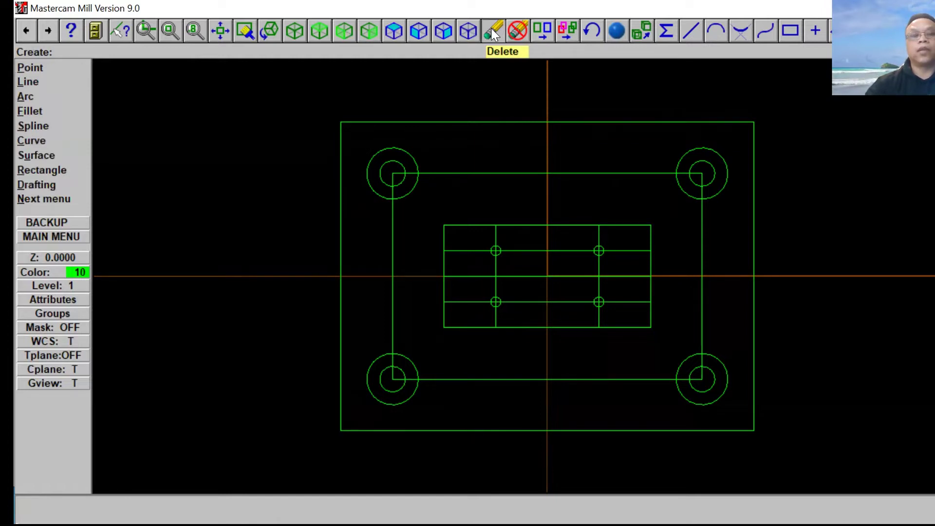
Delete the three horizontal and two vertical construction lines inside the inner rectangle, keeping the small circles
{"action": "left_click", "coordinate": [493, 32]}
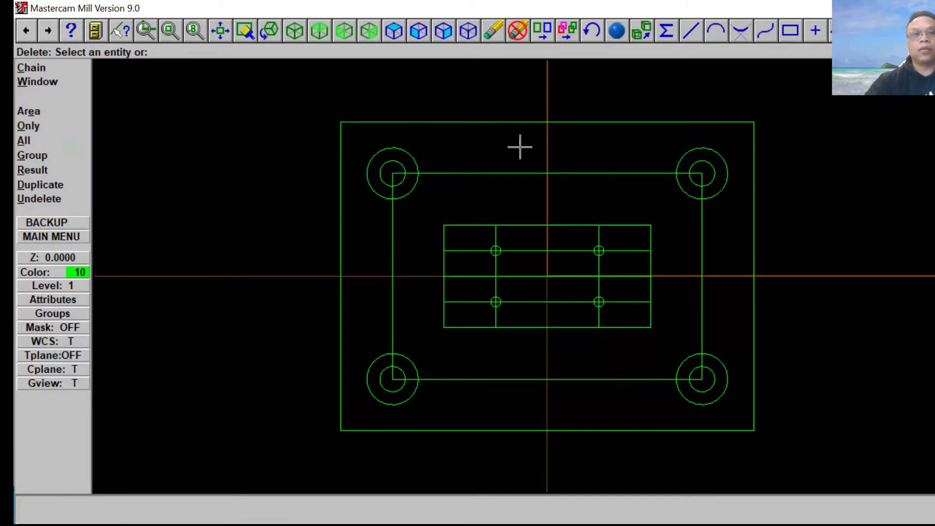
{"action": "left_click", "coordinate": [534, 251]}
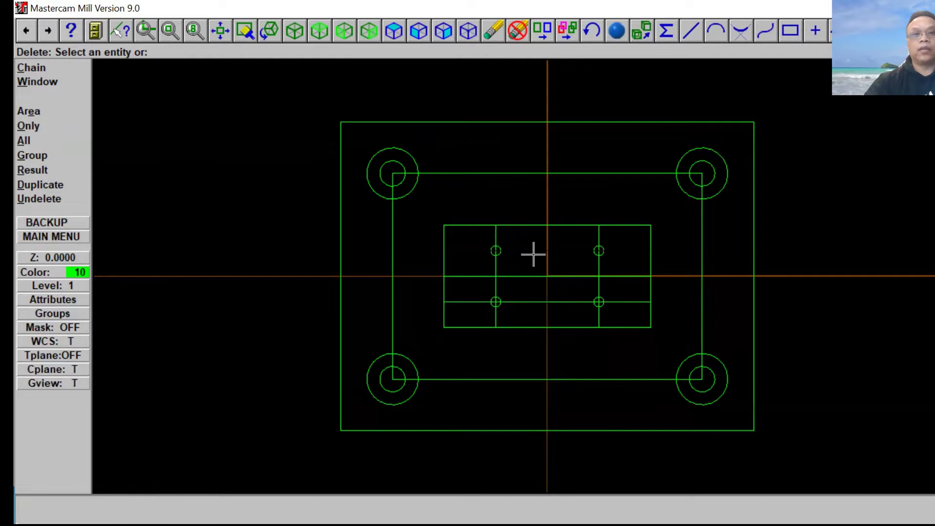
{"action": "left_click", "coordinate": [523, 276]}
{"action": "left_click", "coordinate": [522, 301]}
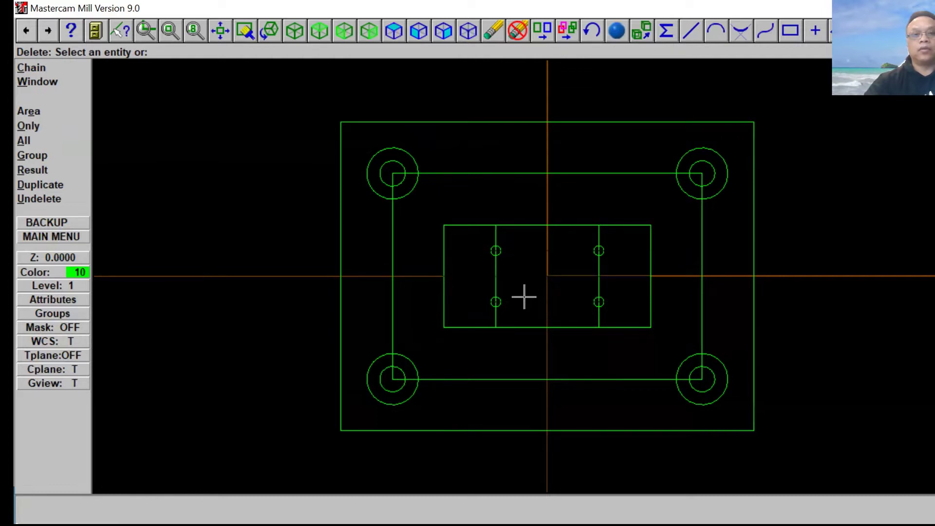
{"action": "left_click", "coordinate": [496, 278]}
{"action": "left_click", "coordinate": [594, 286]}
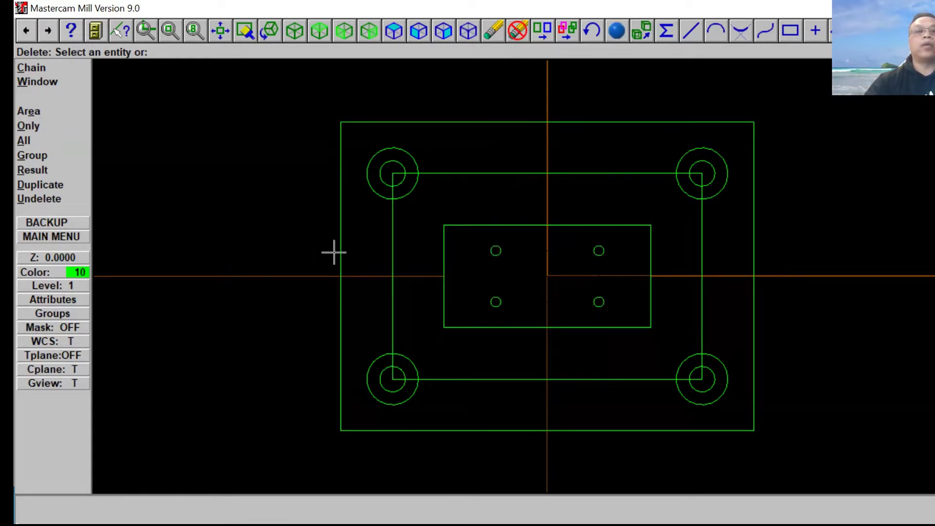
{"action": "left_click", "coordinate": [77, 238]}
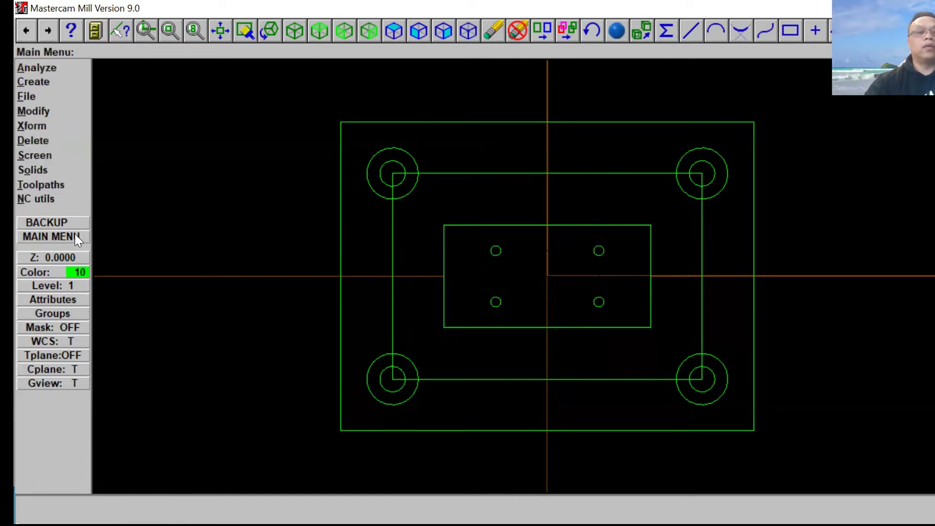
Trim the upper end of the middle rectangle's left side to the upper-left outer circle using one-entity trim
{"action": "left_click", "coordinate": [45, 114]}
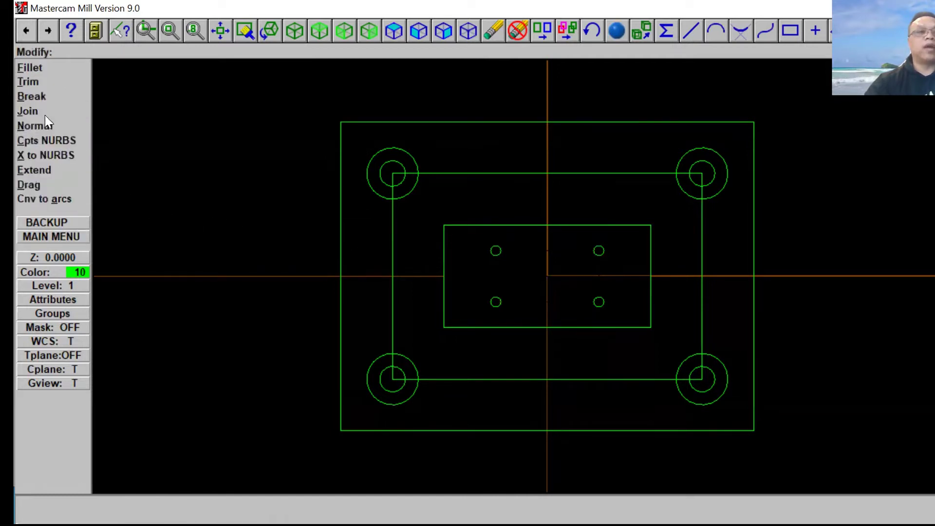
{"action": "left_click", "coordinate": [42, 86]}
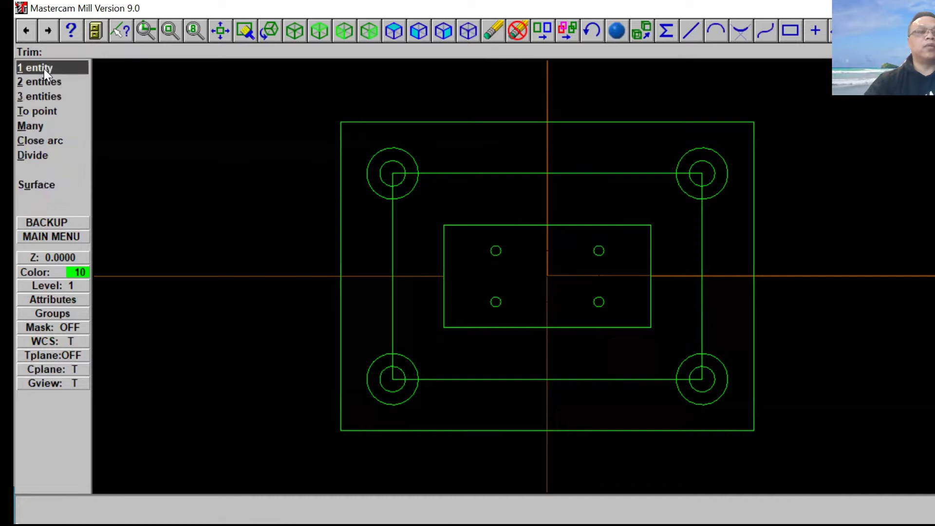
{"action": "left_click", "coordinate": [43, 68]}
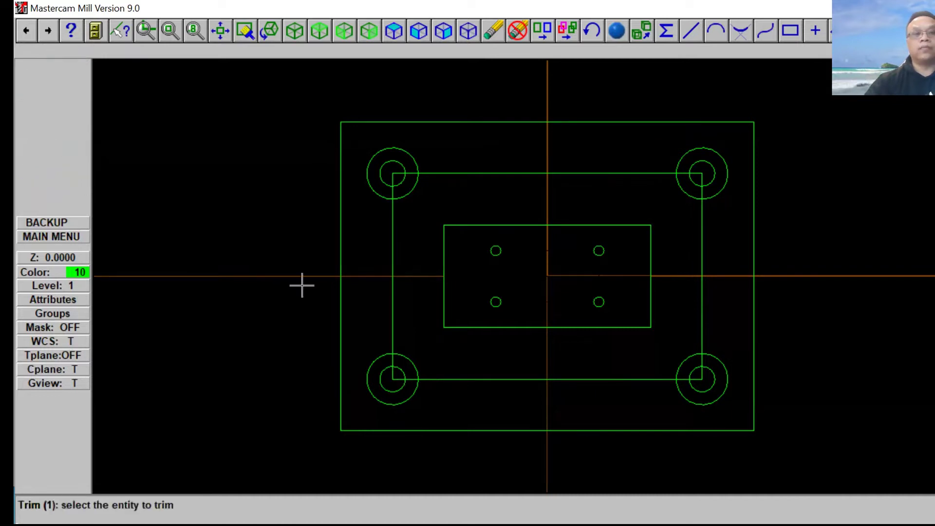
{"action": "left_click", "coordinate": [393, 273]}
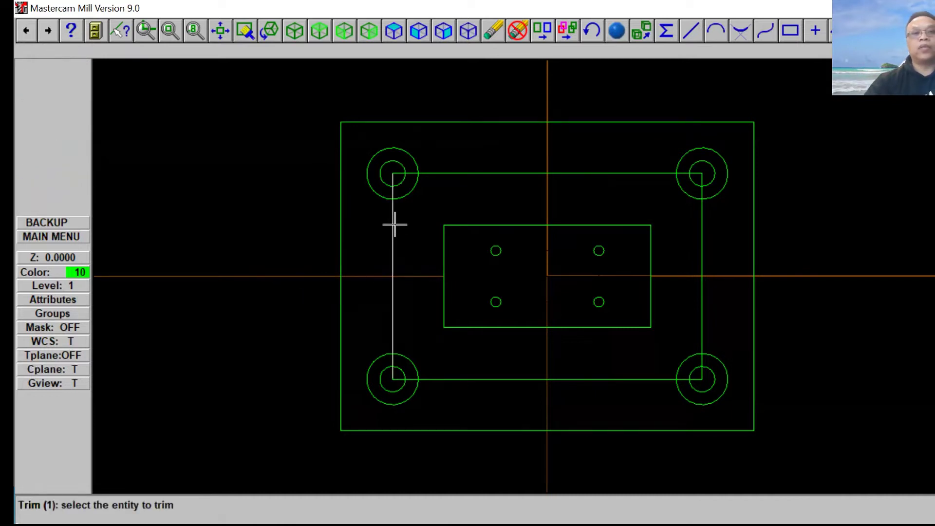
{"action": "left_click", "coordinate": [378, 203]}
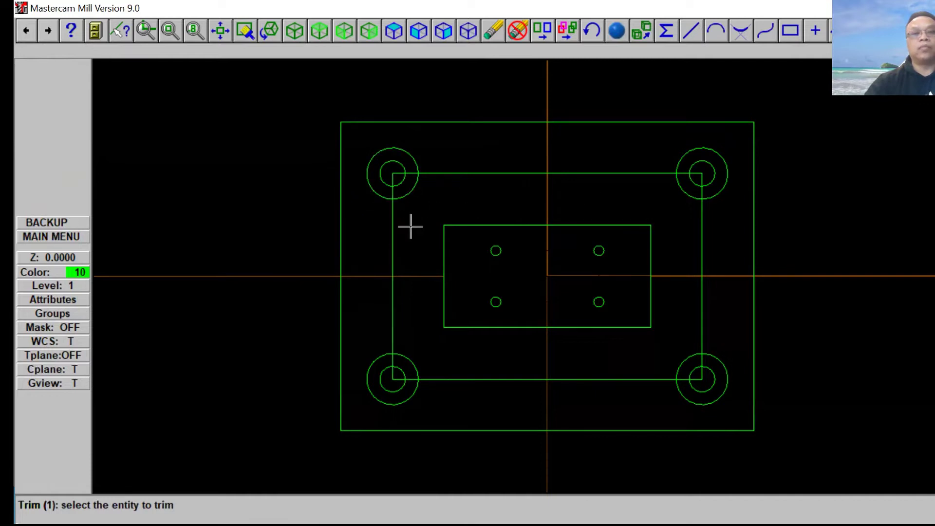
{"action": "left_click", "coordinate": [395, 224]}
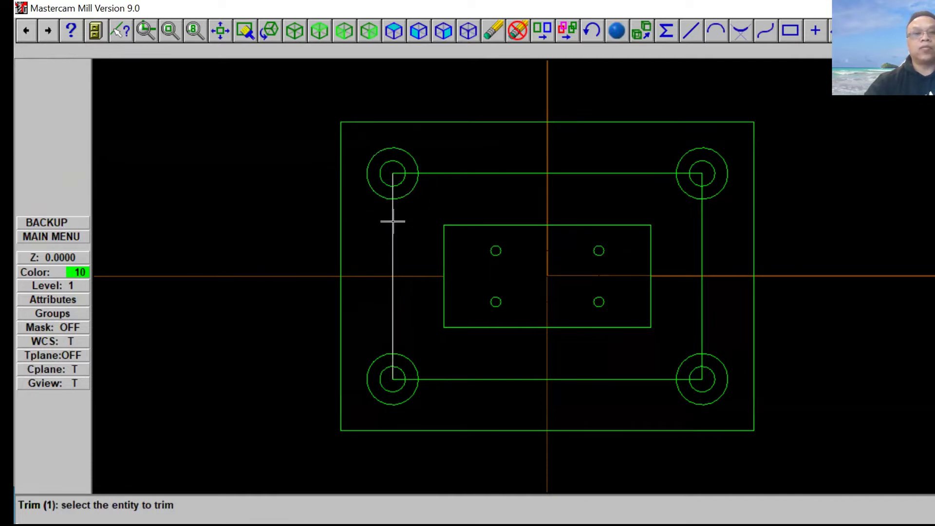
{"action": "left_click", "coordinate": [376, 200]}
Trim both ends of the middle rectangle's upper side to the upper-left and upper-right outer circles
{"action": "left_click", "coordinate": [451, 173]}
{"action": "left_click", "coordinate": [438, 173]}
{"action": "left_click", "coordinate": [684, 158]}
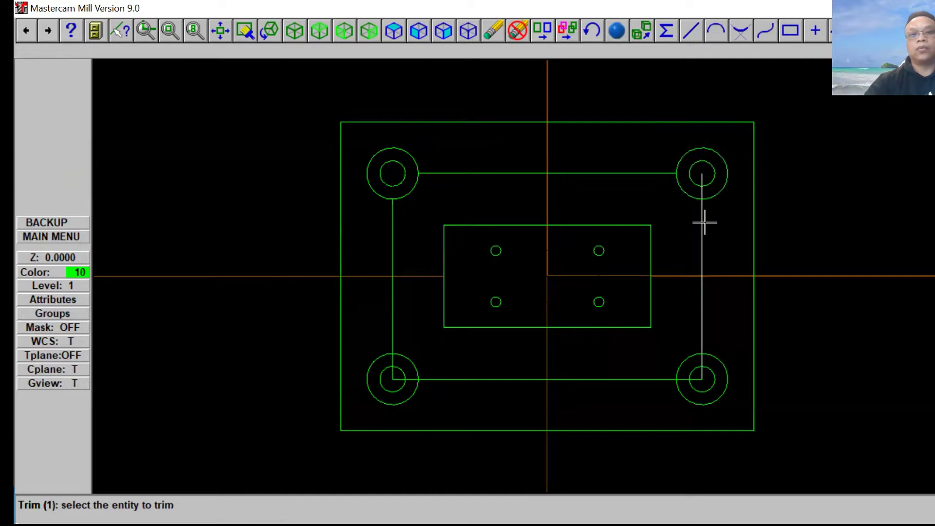
Trim the middle rectangle's right and lower sides and the lower end of its left side to the outer corner circles
{"action": "left_click", "coordinate": [701, 334]}
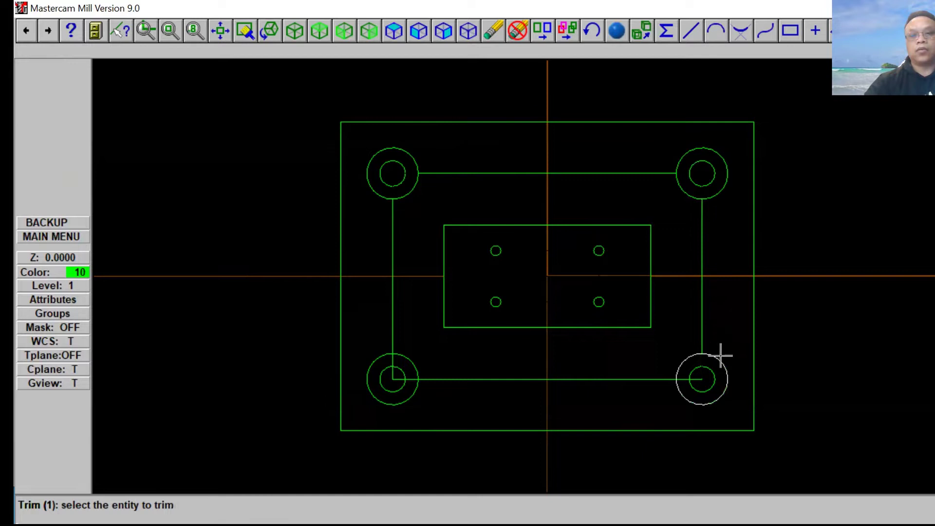
{"action": "left_click", "coordinate": [653, 379]}
{"action": "left_click", "coordinate": [676, 388]}
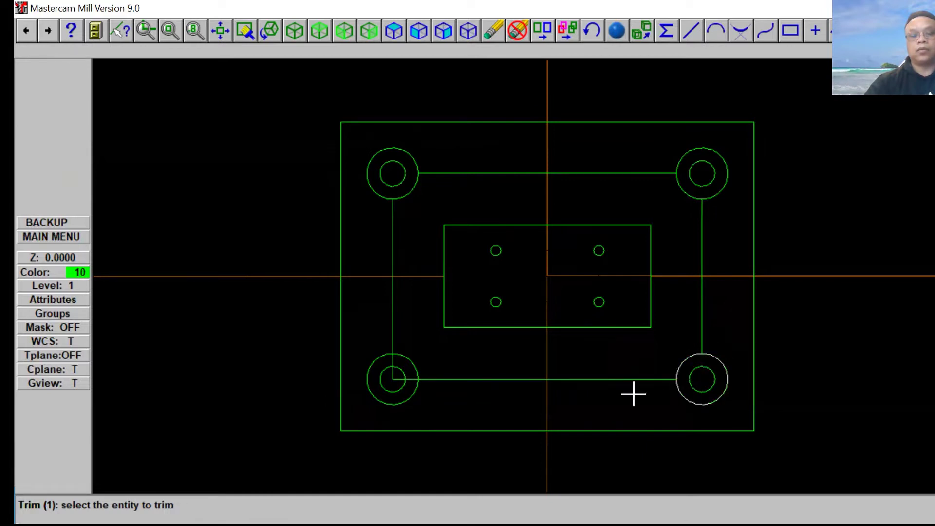
{"action": "left_click", "coordinate": [437, 379]}
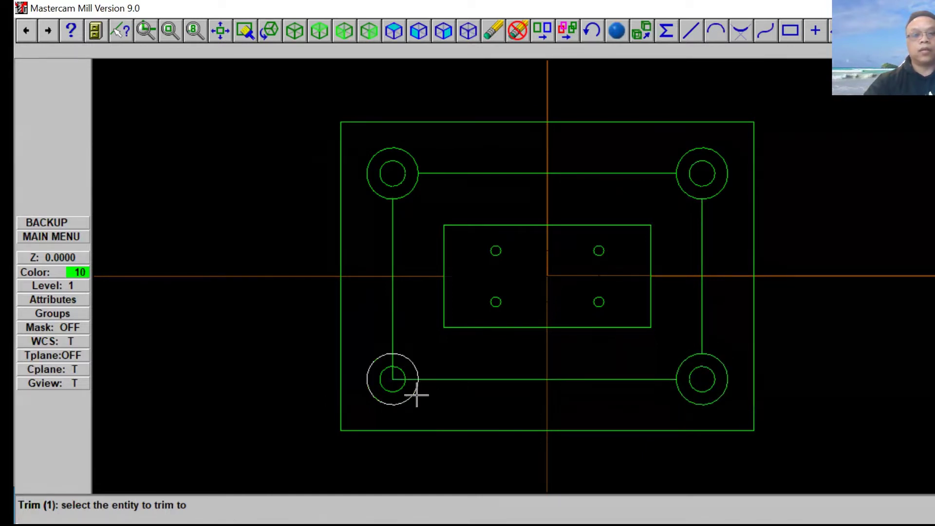
{"action": "left_click", "coordinate": [393, 332]}
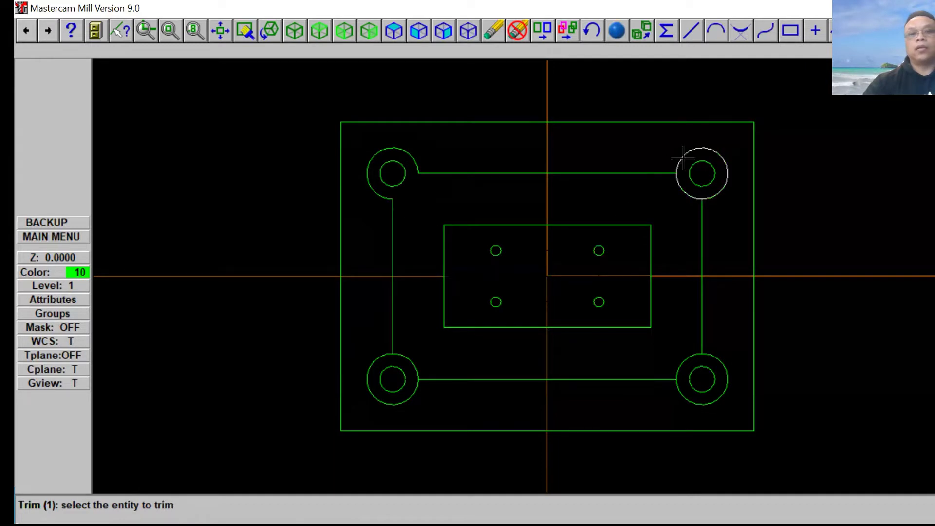
Try to trim the upper-right outer circle to the middle rectangle's upper and right sides
{"action": "left_click", "coordinate": [650, 173]}
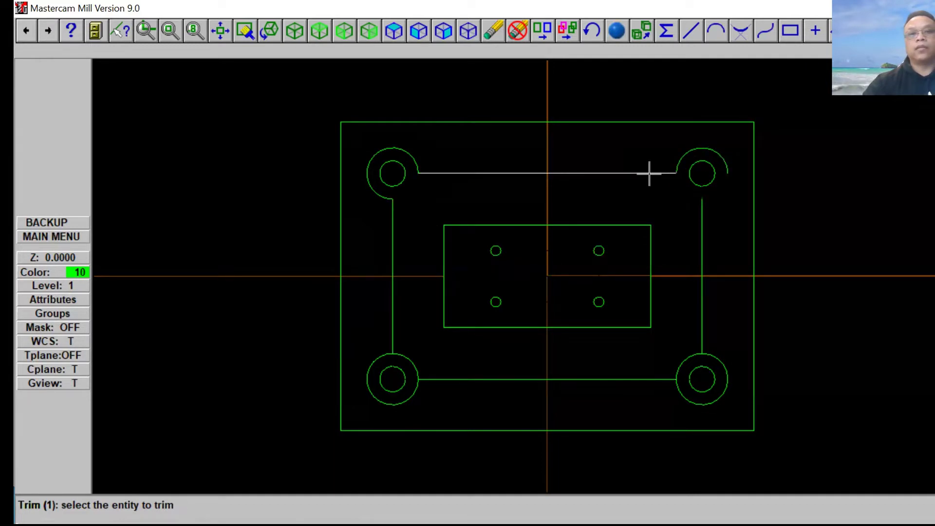
{"action": "left_click", "coordinate": [726, 164]}
{"action": "left_click", "coordinate": [702, 208]}
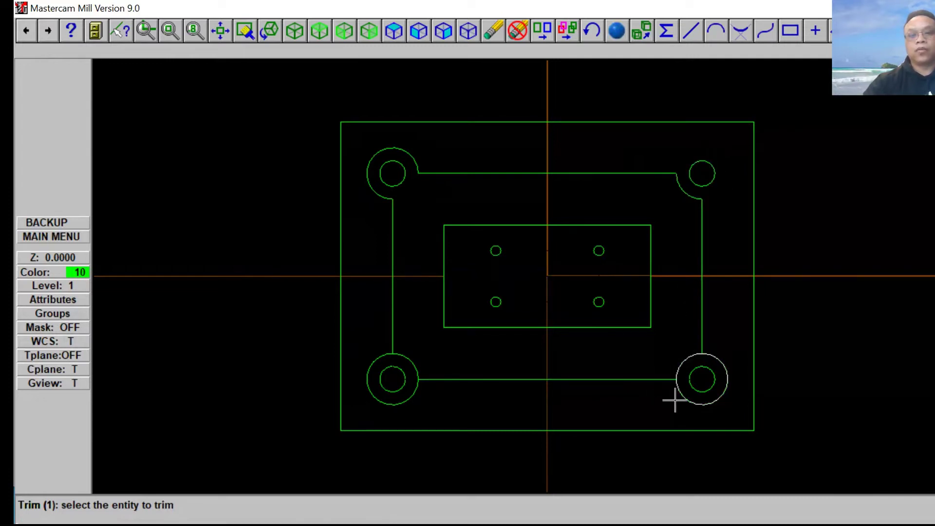
Trim the lower-right and lower-left outer circles to the adjoining middle rectangle sides, keeping the outward-facing arcs
{"action": "left_click", "coordinate": [659, 379]}
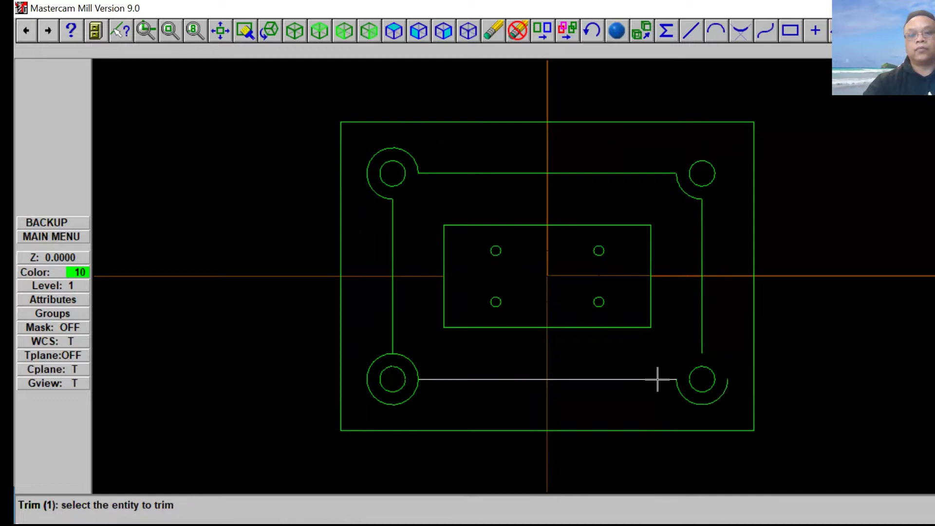
{"action": "left_click", "coordinate": [723, 392]}
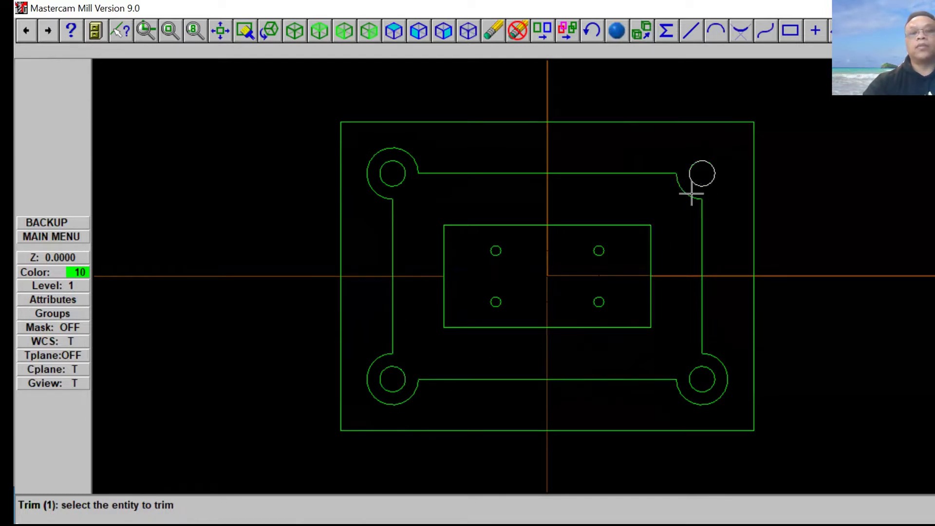
Delete the inward-facing arc at the upper-right corner and create a circle of diameter 10 centred on the small circle there
{"action": "left_click", "coordinate": [517, 31]}
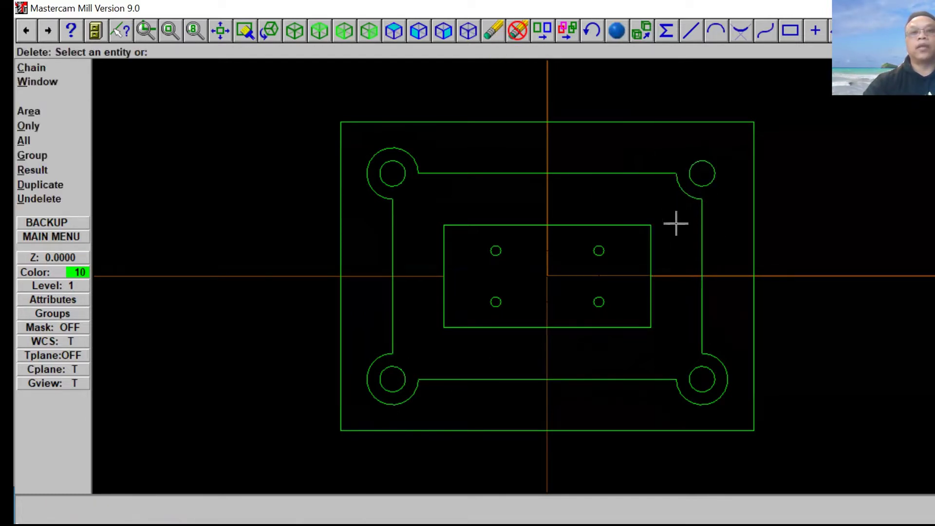
{"action": "left_click", "coordinate": [684, 193]}
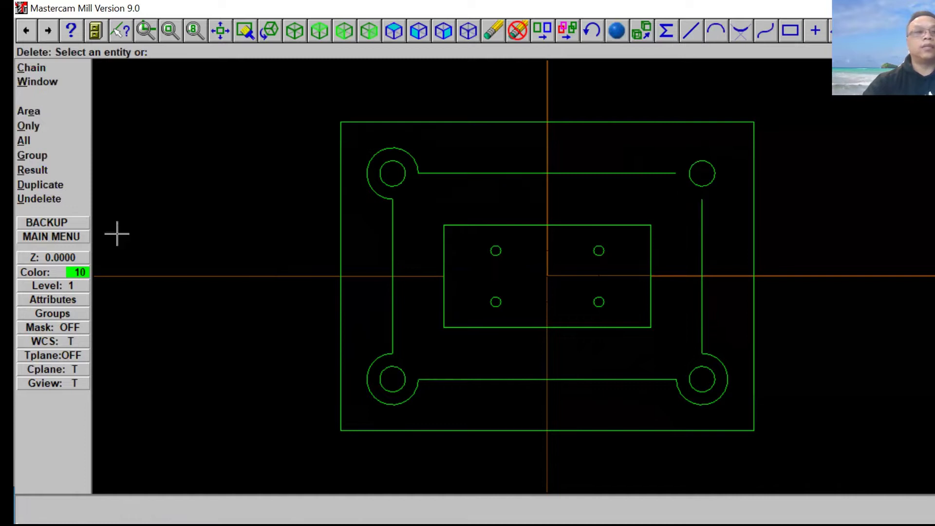
{"action": "left_click", "coordinate": [79, 241]}
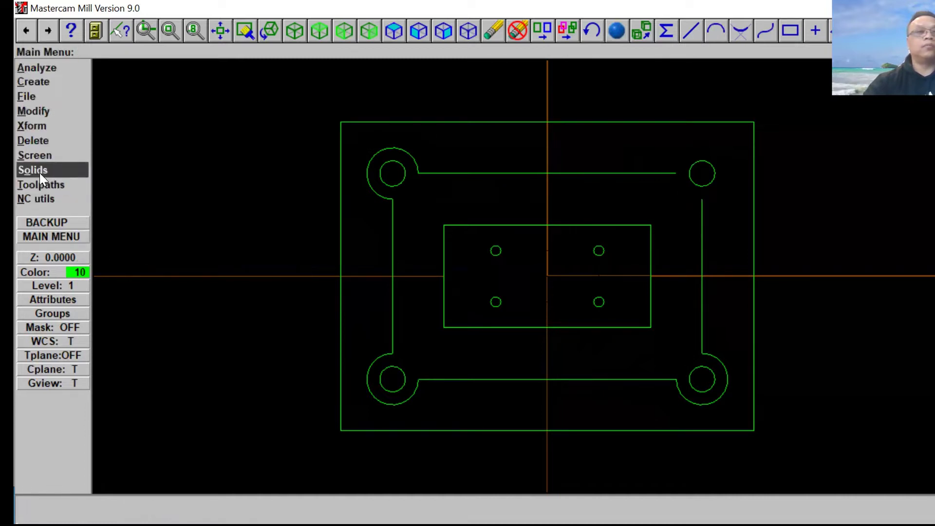
{"action": "left_click", "coordinate": [56, 83]}
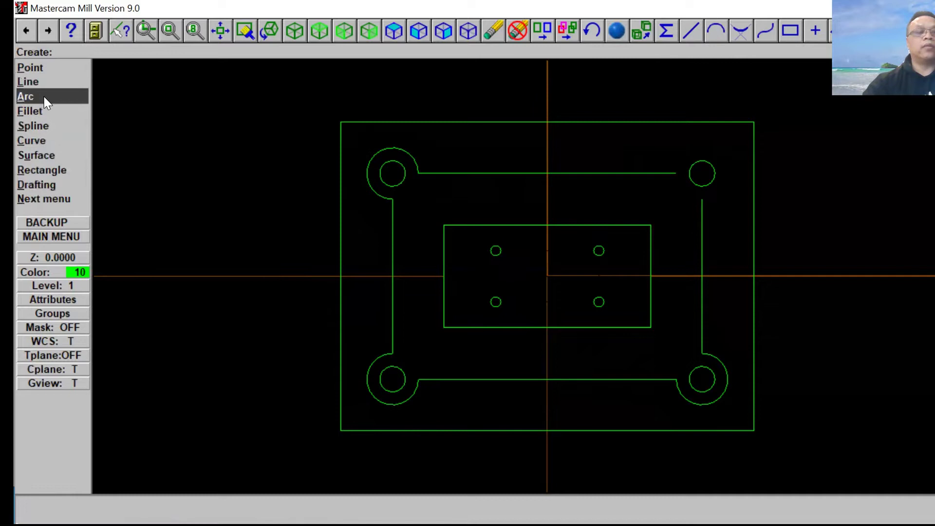
{"action": "left_click", "coordinate": [34, 96]}
{"action": "left_click", "coordinate": [69, 174]}
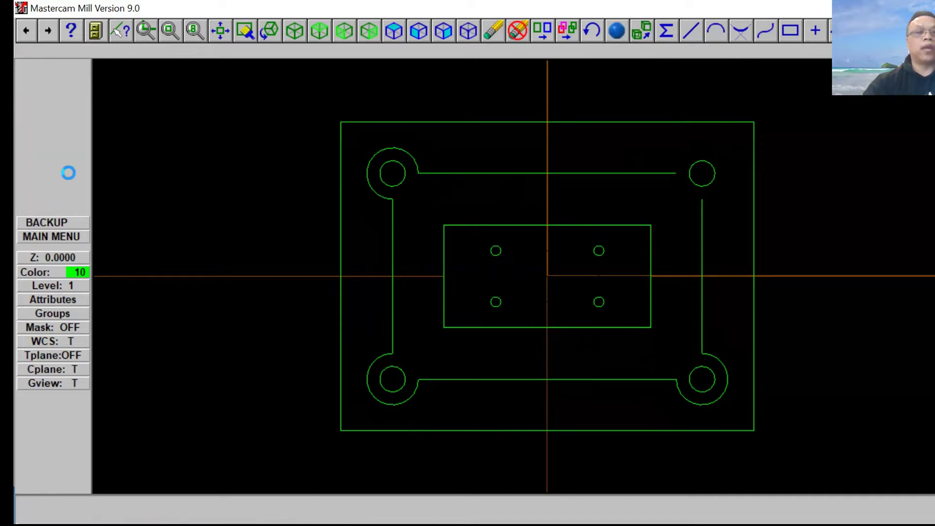
{"action": "type", "text": "10"}
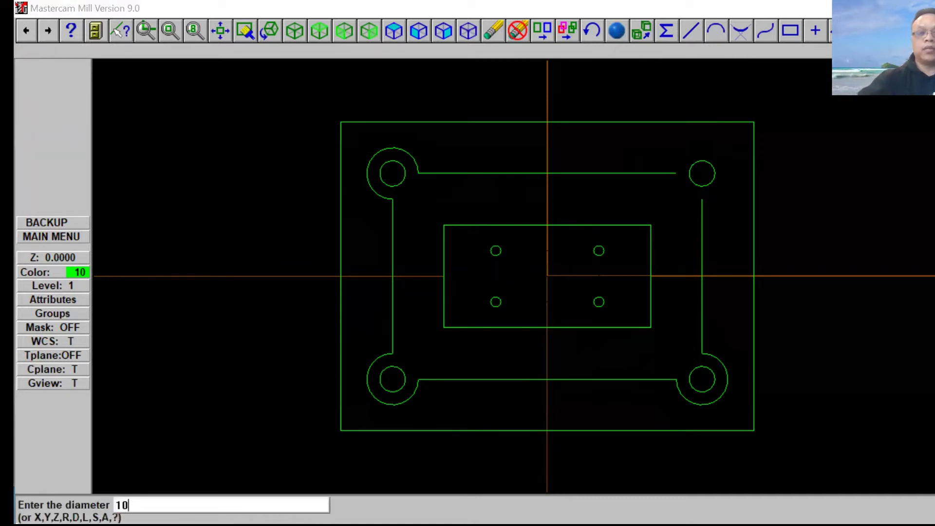
{"action": "key", "text": "Return"}
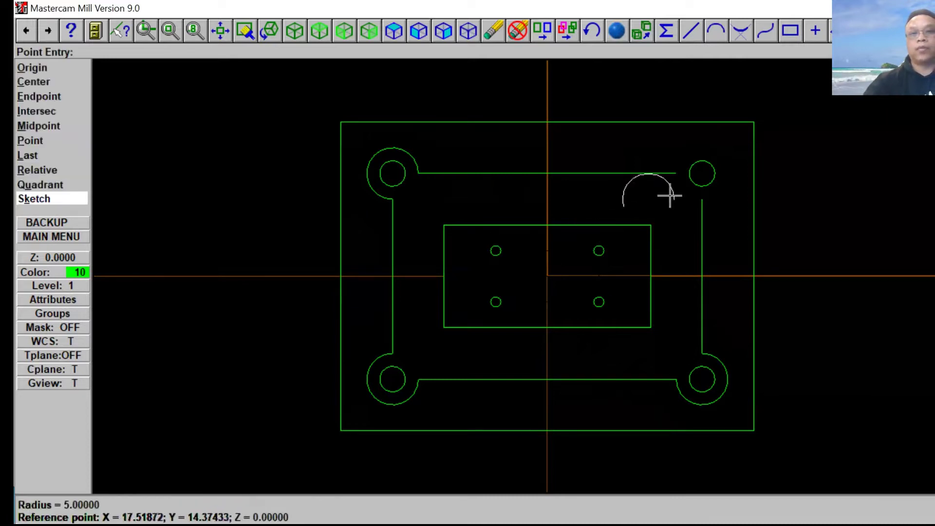
{"action": "key", "text": "c"}
{"action": "key", "text": "s"}
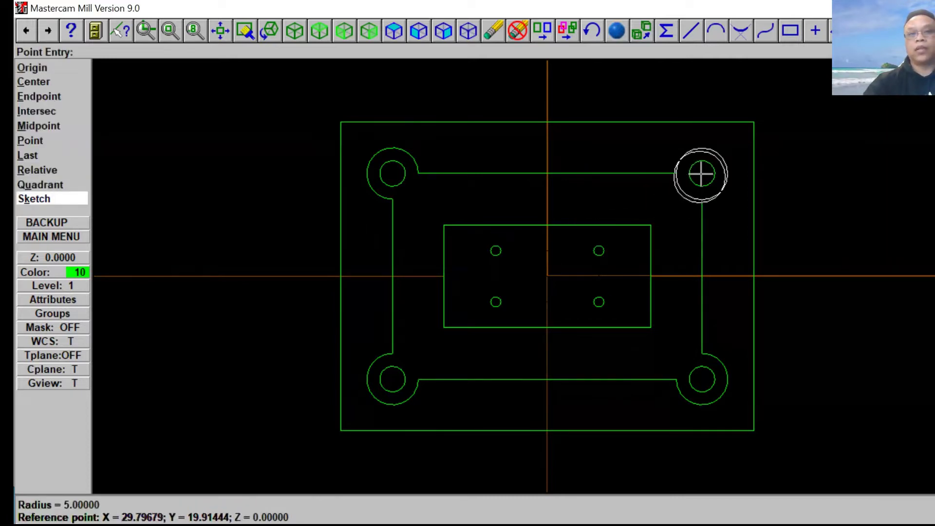
{"action": "left_click", "coordinate": [701, 174]}
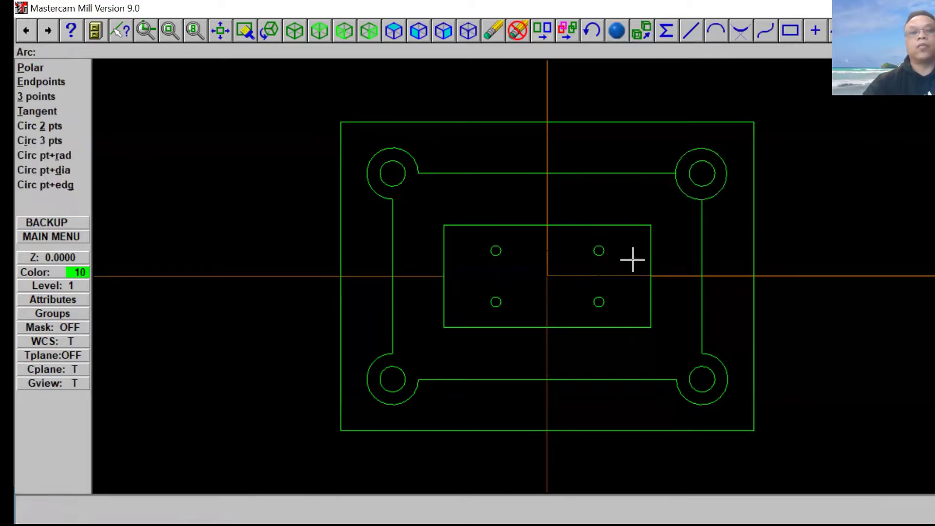
Trim the new upper-right outer circle to the middle rectangle's upper and right sides, keeping the outward-facing arc
{"action": "left_click", "coordinate": [72, 236]}
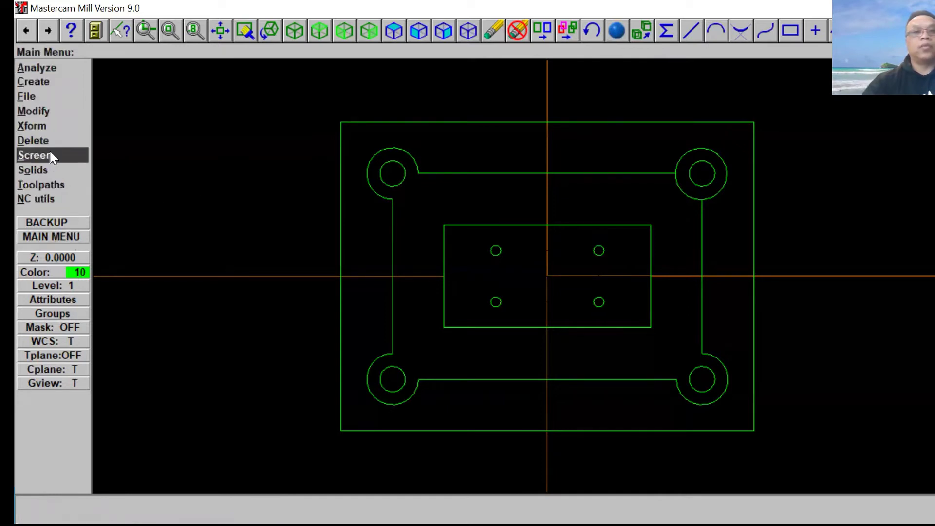
{"action": "left_click", "coordinate": [45, 112]}
{"action": "left_click", "coordinate": [43, 81]}
{"action": "left_click", "coordinate": [44, 71]}
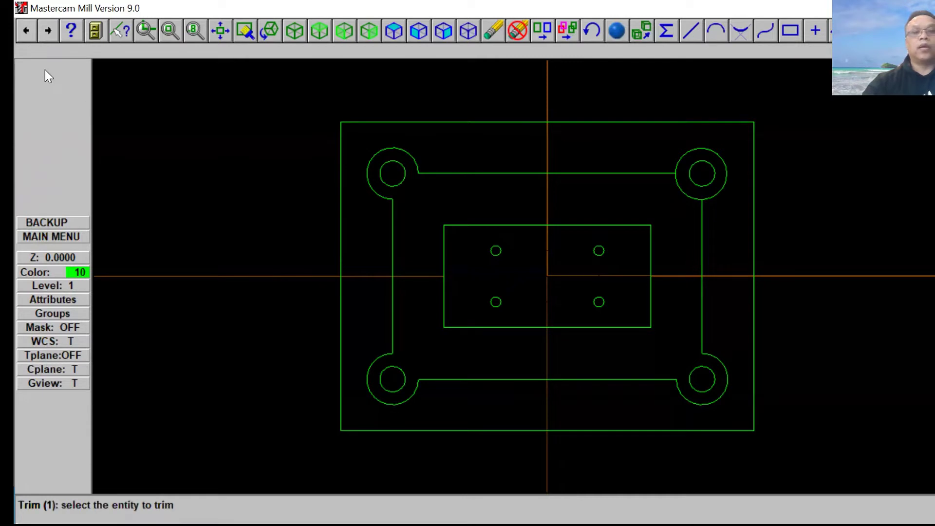
{"action": "left_click", "coordinate": [663, 170]}
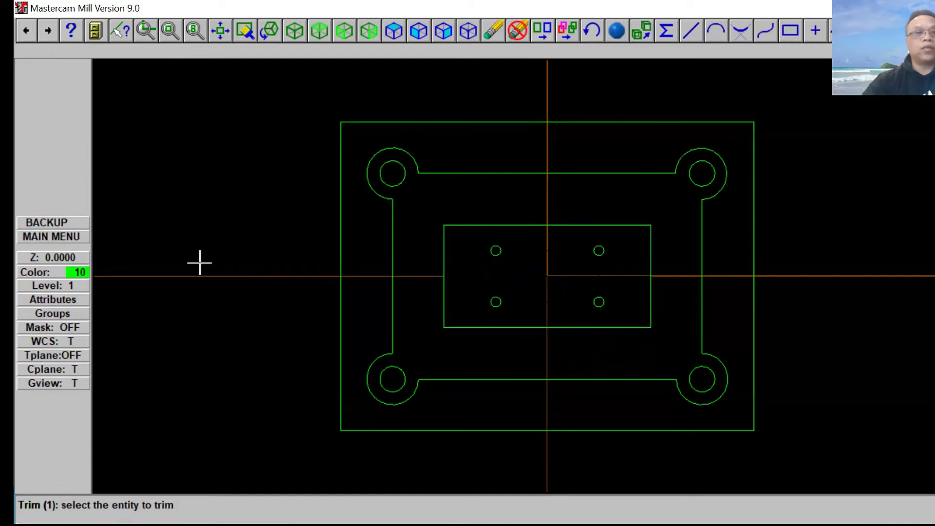
Fillet the upper-left and upper-right corners of the inner rectangle with a radius of 3
{"action": "left_click", "coordinate": [65, 238]}
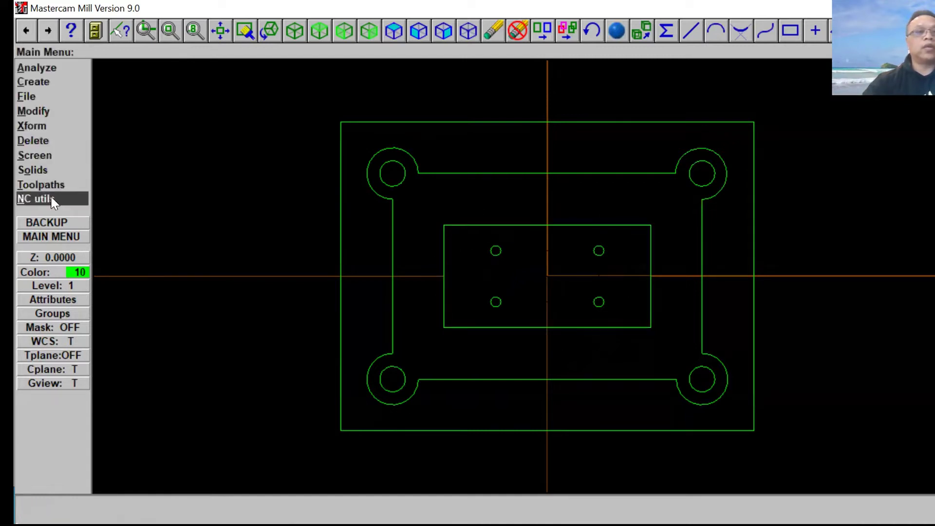
{"action": "left_click", "coordinate": [44, 111]}
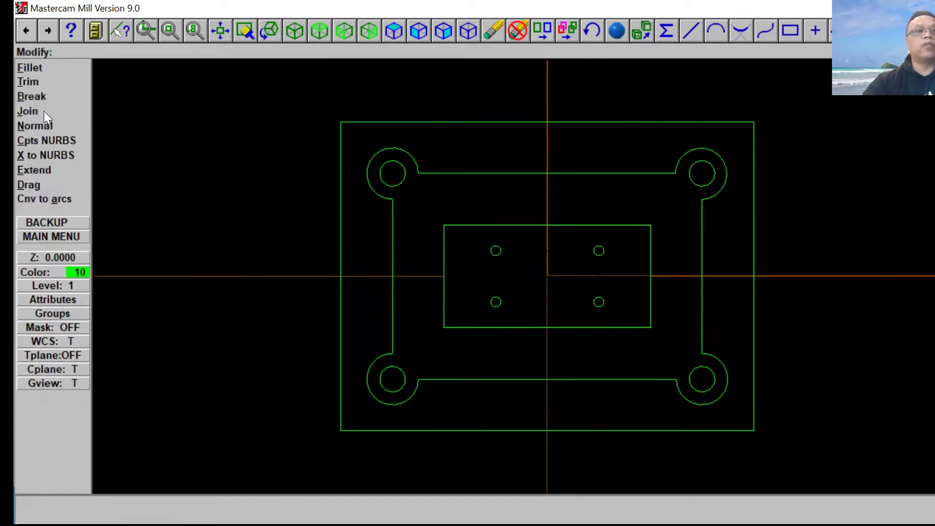
{"action": "left_click", "coordinate": [45, 69]}
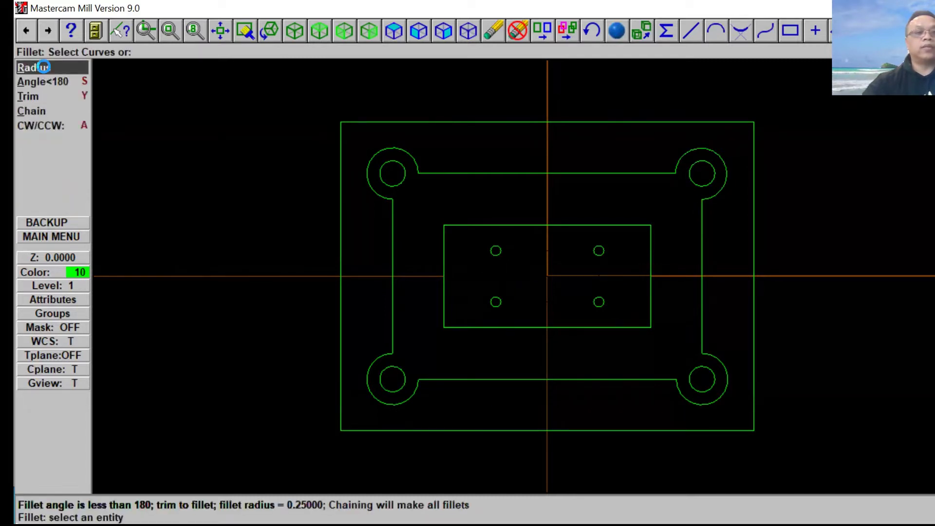
{"action": "left_click", "coordinate": [44, 68]}
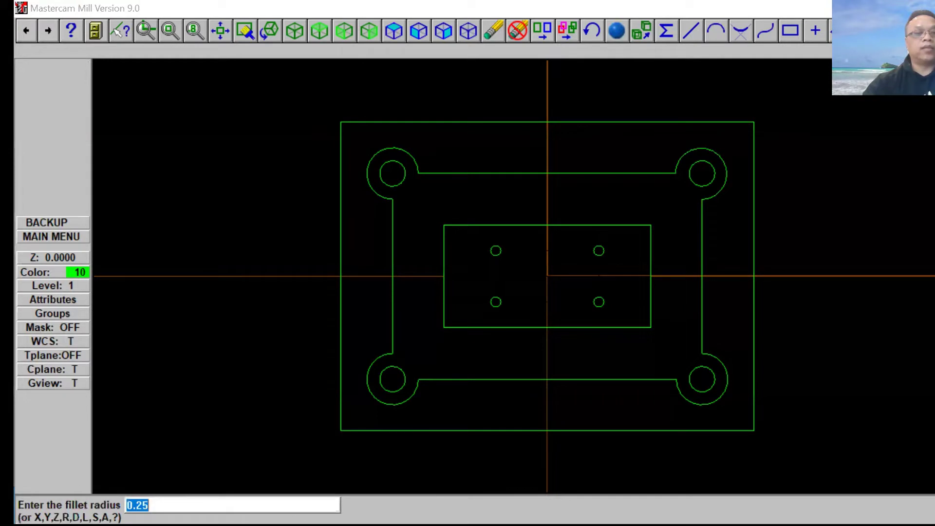
{"action": "type", "text": "3"}
{"action": "key", "text": "Return"}
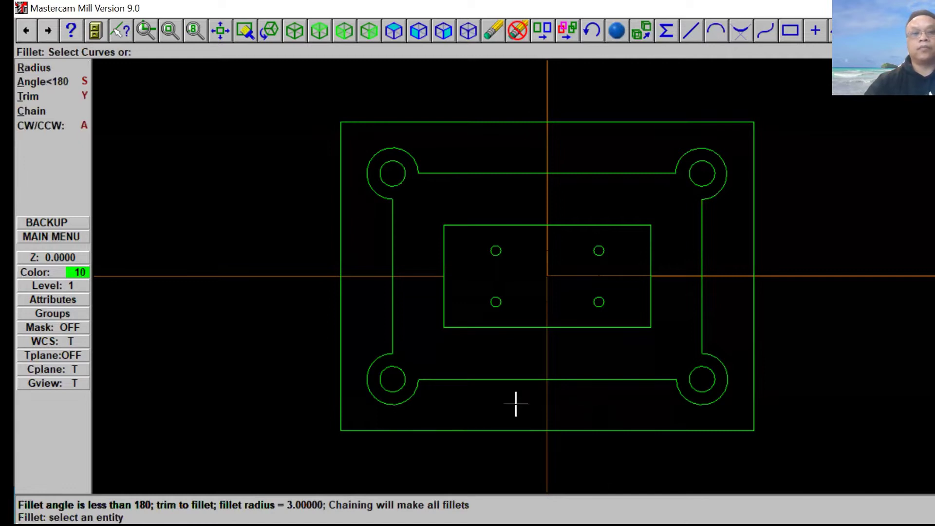
{"action": "left_click", "coordinate": [444, 246]}
{"action": "left_click", "coordinate": [454, 227]}
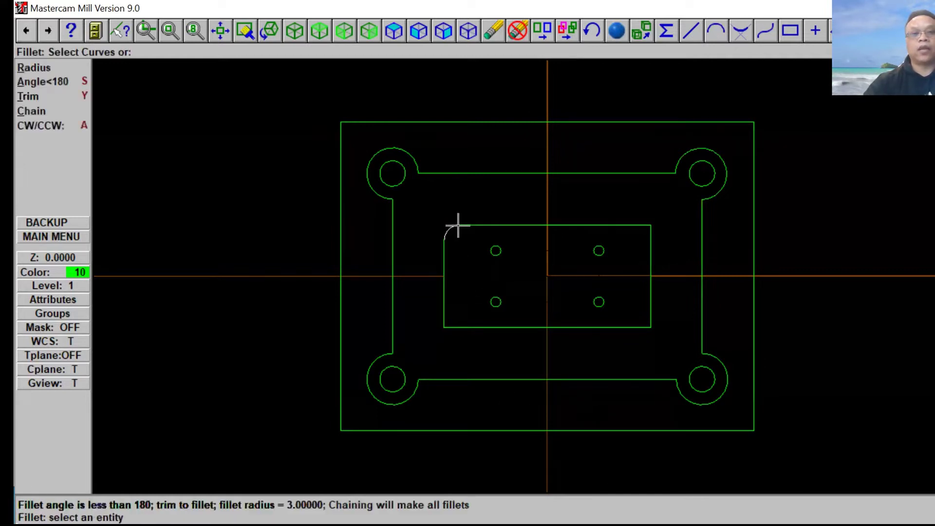
{"action": "left_click", "coordinate": [627, 225]}
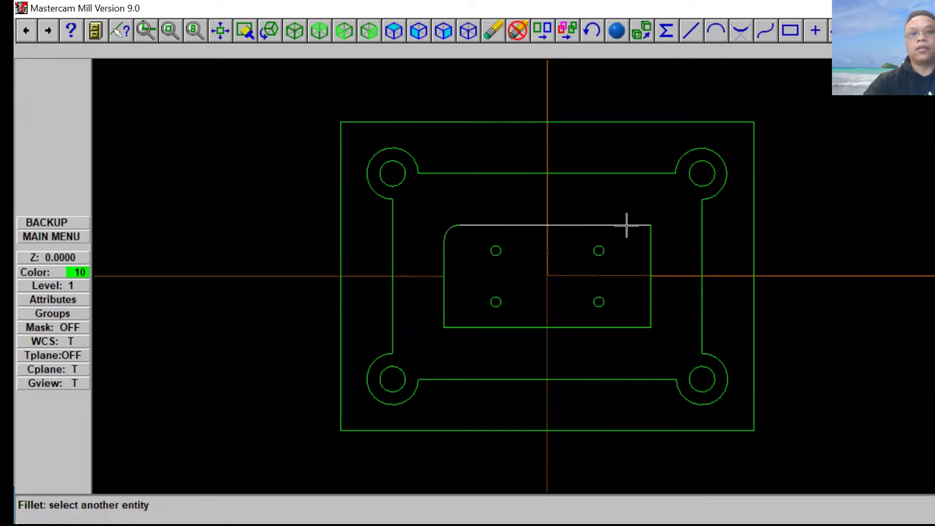
{"action": "left_click", "coordinate": [646, 247]}
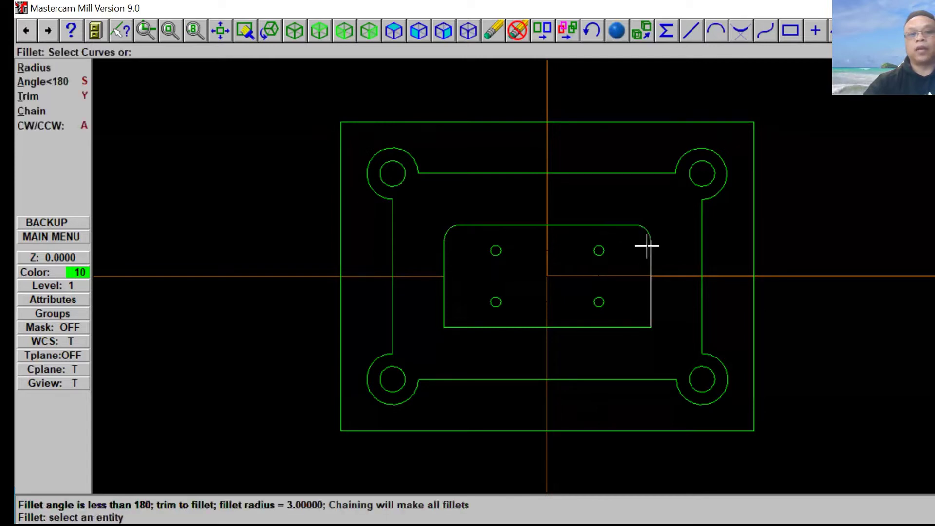
Fillet the lower-right and lower-left corners of the inner rectangle with a radius of 3
{"action": "left_click", "coordinate": [631, 319]}
{"action": "left_click", "coordinate": [628, 328]}
{"action": "left_click", "coordinate": [467, 327]}
{"action": "left_click", "coordinate": [443, 308]}
{"action": "left_click", "coordinate": [631, 327]}
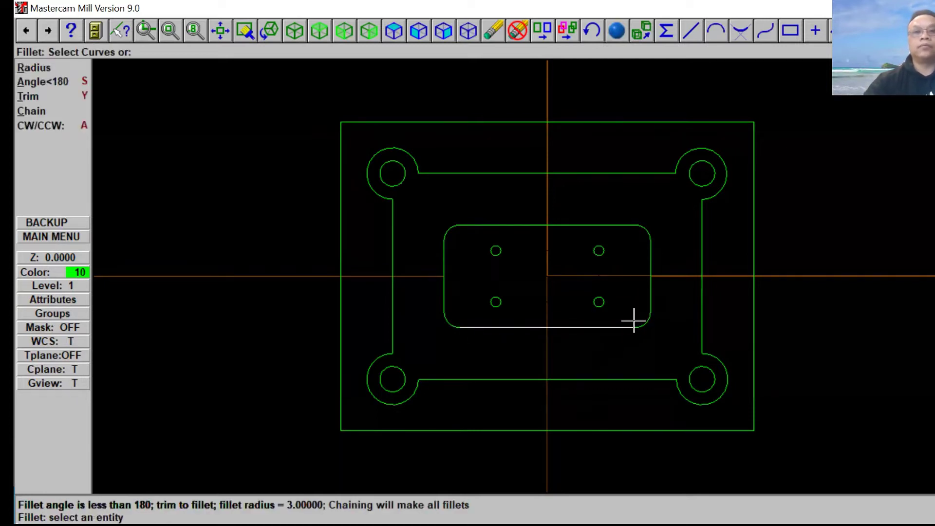
{"action": "left_click", "coordinate": [634, 322]}
Fillet both junctions between the upper-left corner arc and the middle rectangle's left and upper sides with a radius of 3
{"action": "left_click", "coordinate": [438, 174]}
{"action": "left_click", "coordinate": [419, 160]}
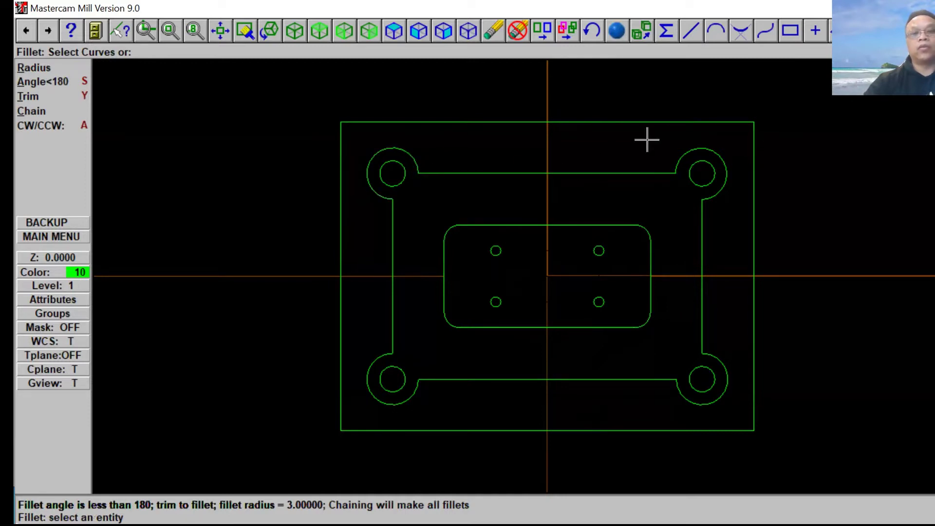
{"action": "left_click", "coordinate": [531, 379]}
{"action": "left_click", "coordinate": [392, 217]}
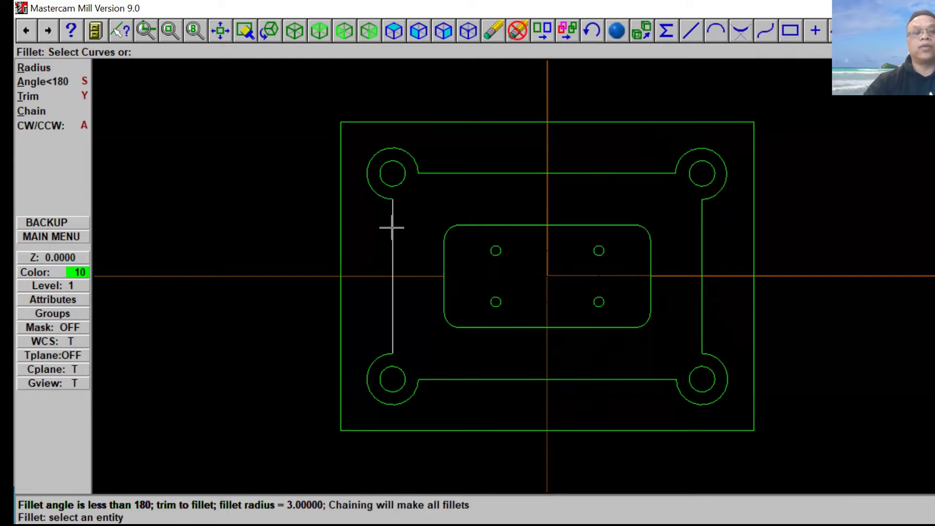
{"action": "left_click", "coordinate": [393, 227]}
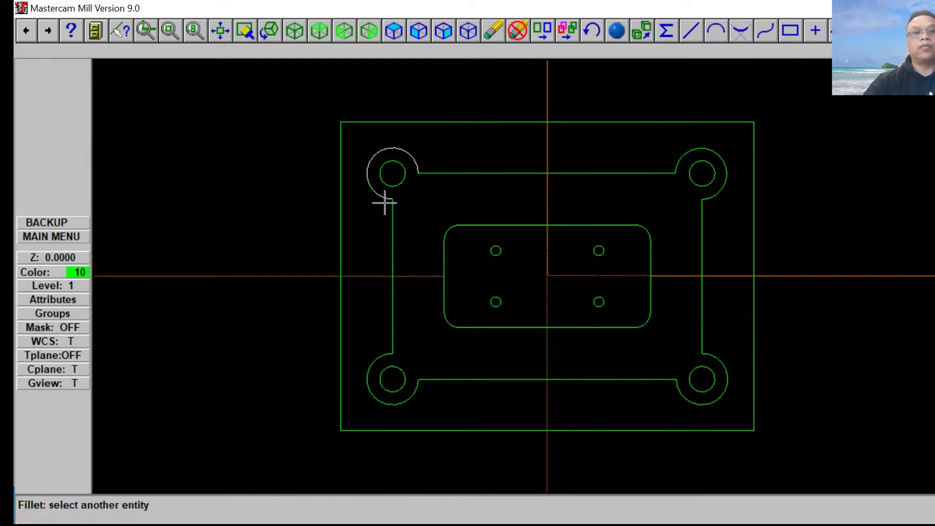
{"action": "left_click", "coordinate": [384, 200]}
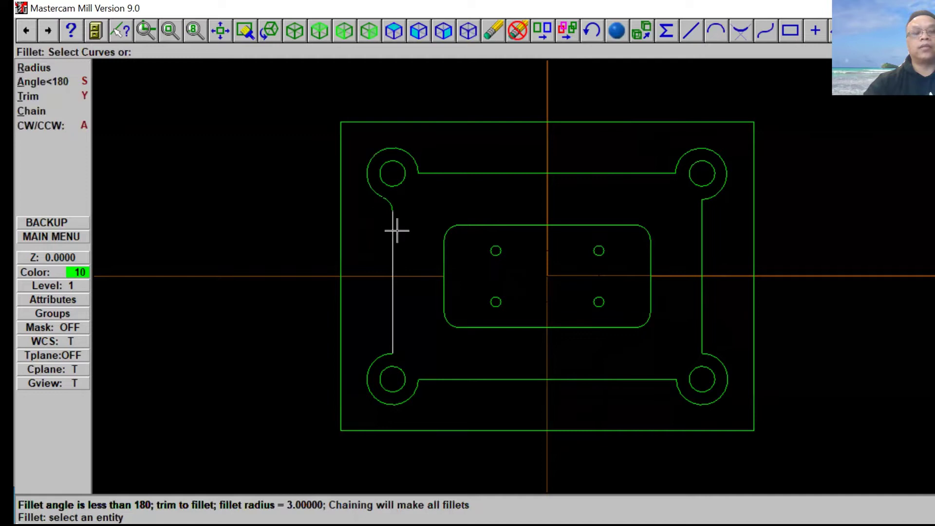
{"action": "left_click", "coordinate": [435, 174]}
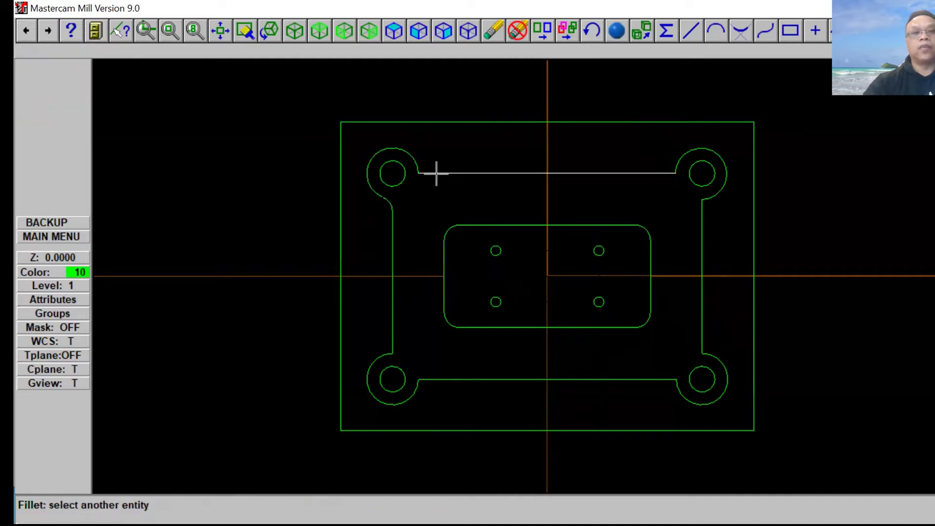
{"action": "left_click", "coordinate": [412, 156]}
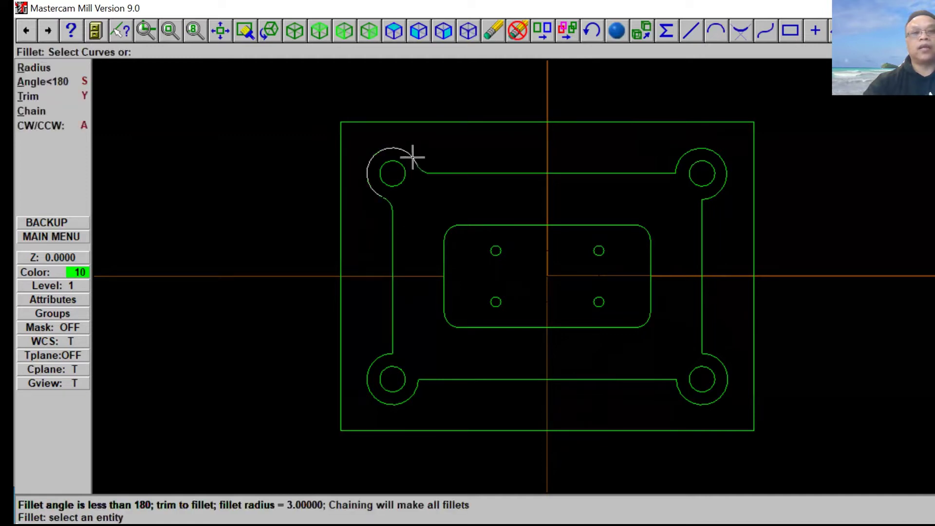
Fillet both junctions between the upper-right corner arc and the middle rectangle's upper and right sides with a radius of 3
{"action": "left_click", "coordinate": [665, 169]}
{"action": "left_click", "coordinate": [681, 157]}
{"action": "left_click", "coordinate": [700, 221]}
{"action": "left_click", "coordinate": [713, 199]}
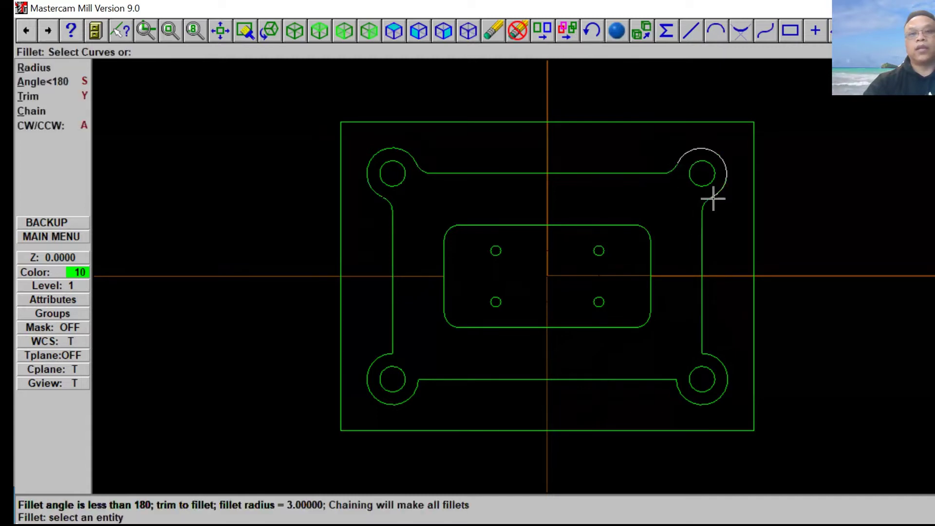
Fillet the junctions of the lower-right and lower-left corner arcs with the adjoining middle rectangle sides, using a radius of 3
{"action": "left_click", "coordinate": [704, 341]}
{"action": "left_click", "coordinate": [715, 350]}
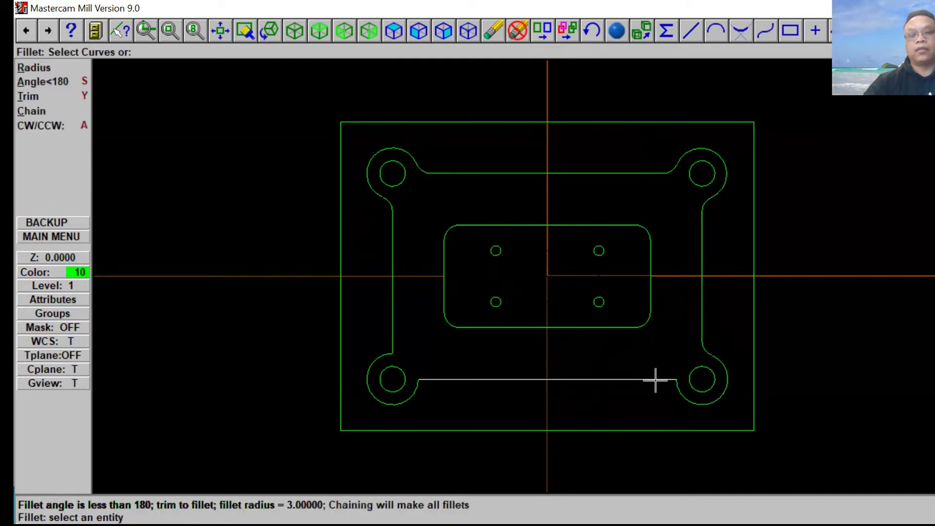
{"action": "left_click", "coordinate": [678, 396]}
{"action": "left_click", "coordinate": [681, 395]}
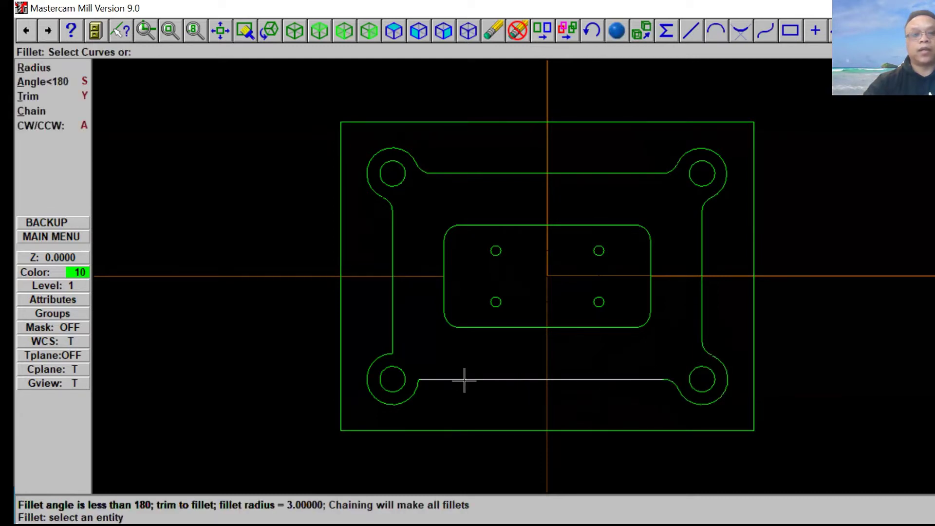
{"action": "left_click", "coordinate": [429, 390]}
{"action": "left_click", "coordinate": [414, 394]}
{"action": "left_click", "coordinate": [392, 343]}
{"action": "left_click", "coordinate": [375, 356]}
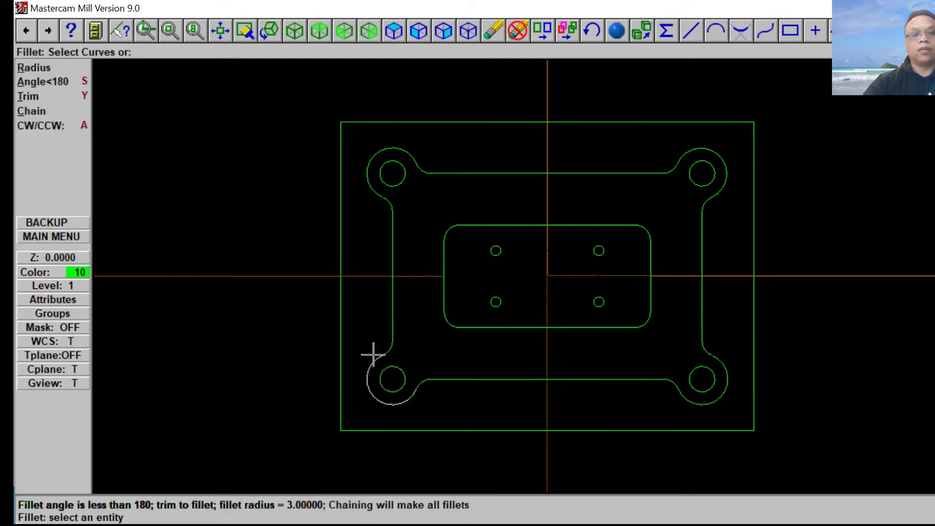
{"action": "left_click", "coordinate": [487, 343]}
{"action": "left_click", "coordinate": [755, 361]}
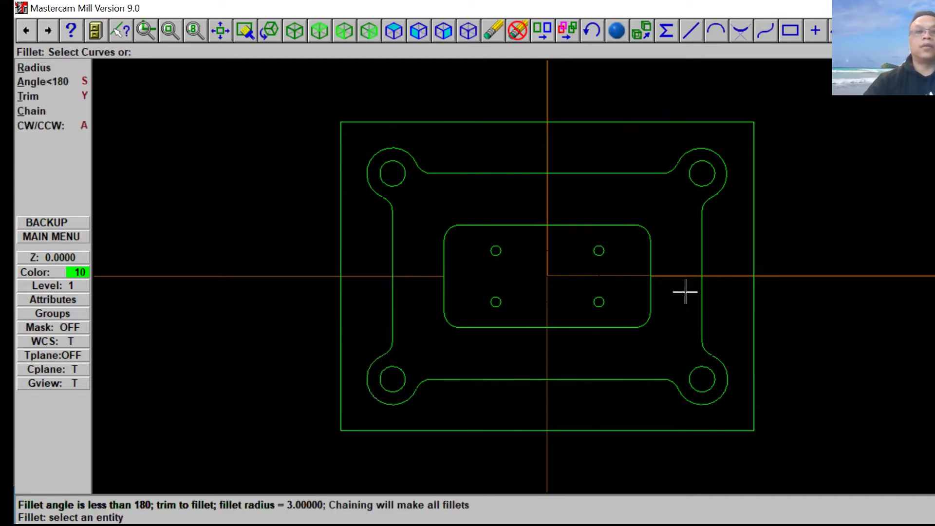
{"action": "left_click", "coordinate": [689, 414]}
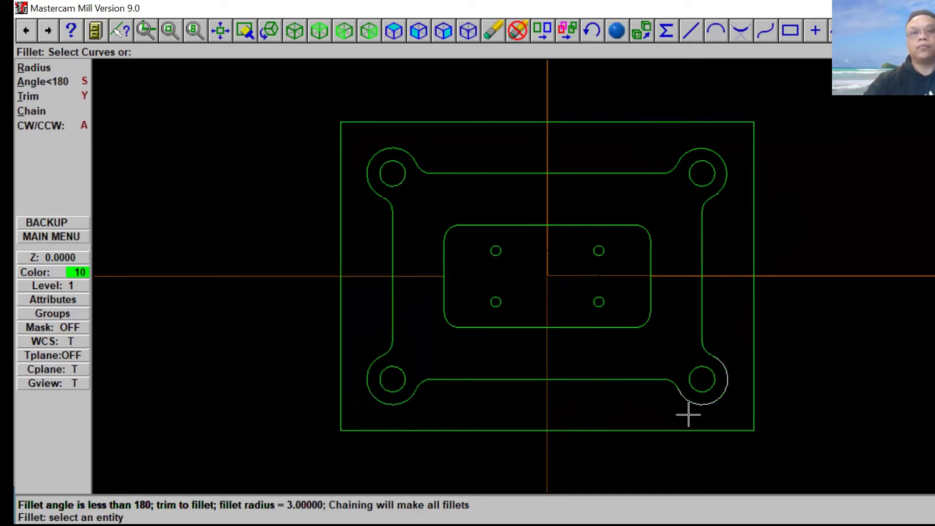
{"action": "left_click", "coordinate": [622, 427]}
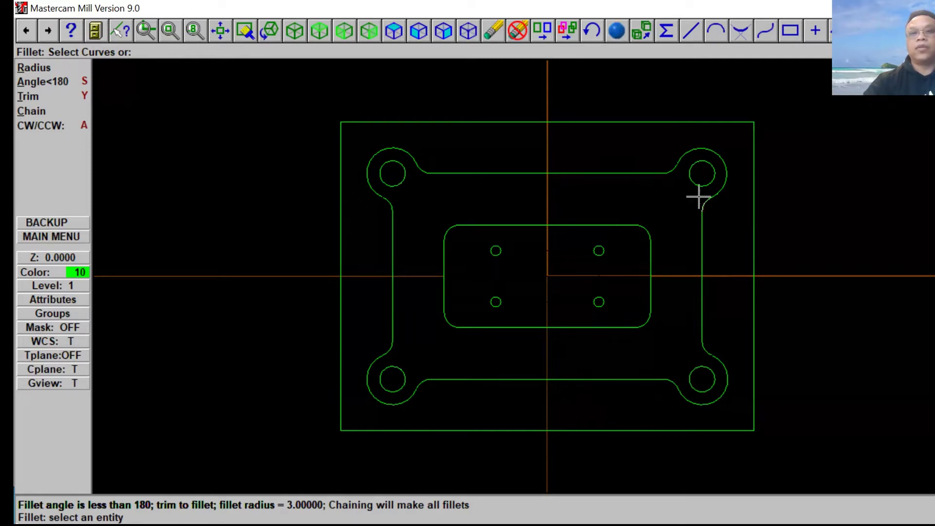
{"action": "left_click", "coordinate": [390, 338]}
{"action": "left_click", "coordinate": [467, 325]}
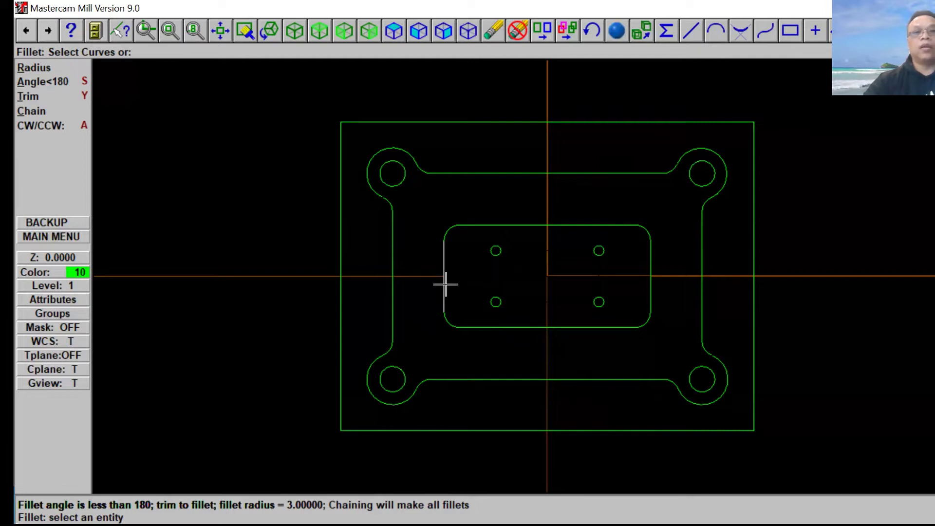
Start a Pocket toolpath and chain the filleted inner rectangle and the four small corner circles as its boundaries
{"action": "left_click", "coordinate": [73, 237]}
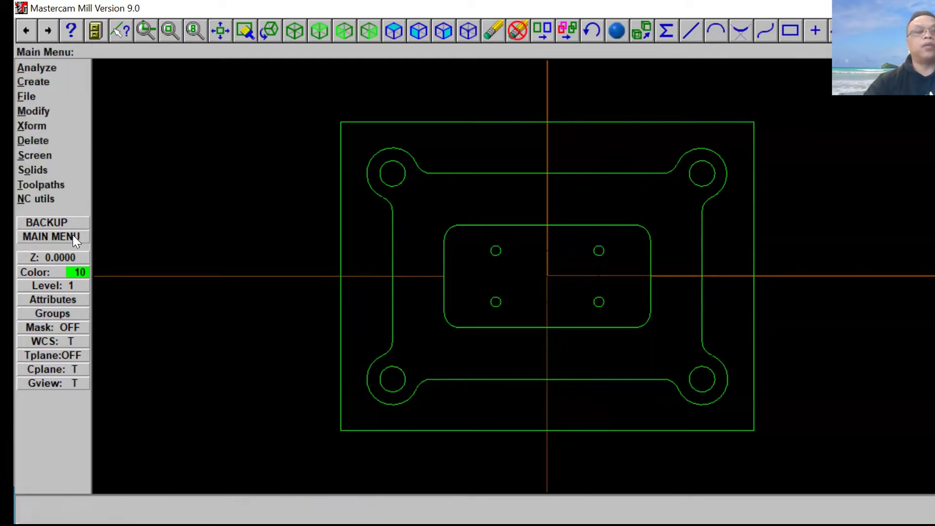
{"action": "left_click", "coordinate": [55, 186]}
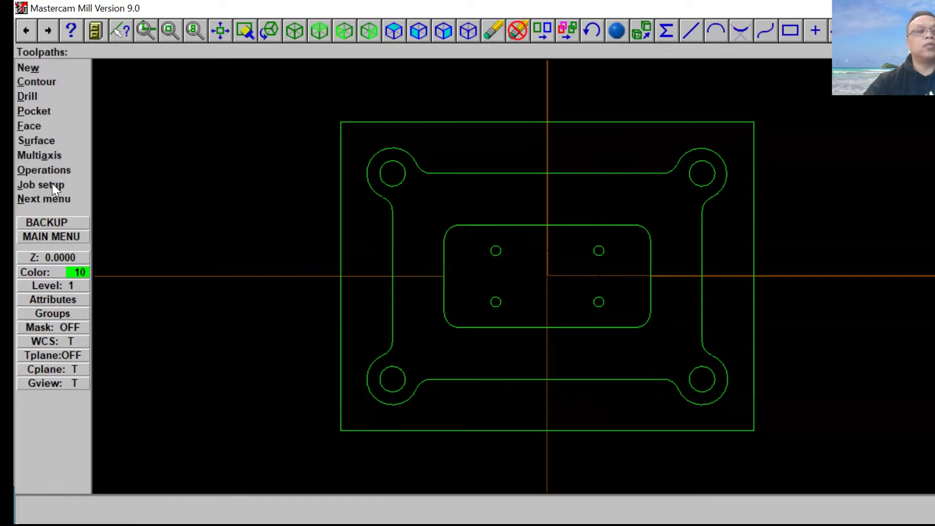
{"action": "left_click", "coordinate": [45, 111]}
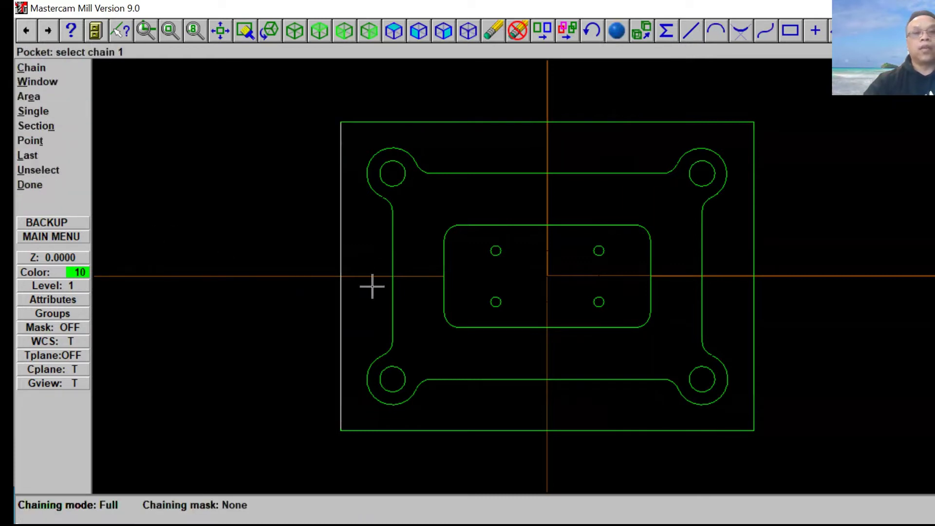
{"action": "left_click", "coordinate": [445, 288]}
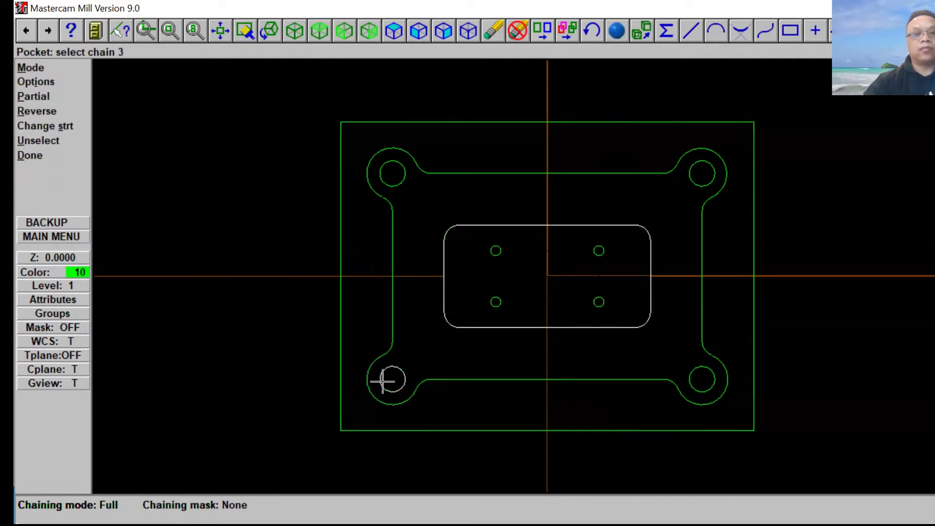
{"action": "left_click", "coordinate": [693, 379]}
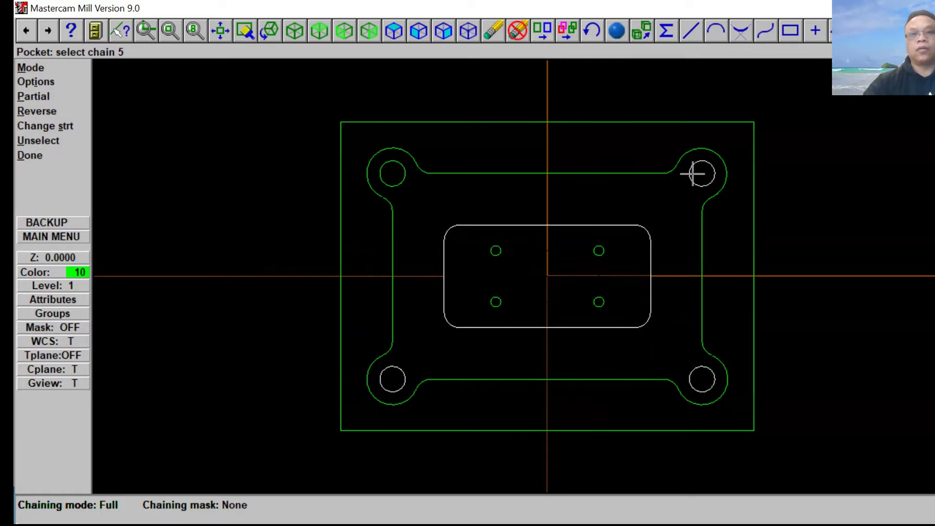
{"action": "left_click", "coordinate": [383, 173]}
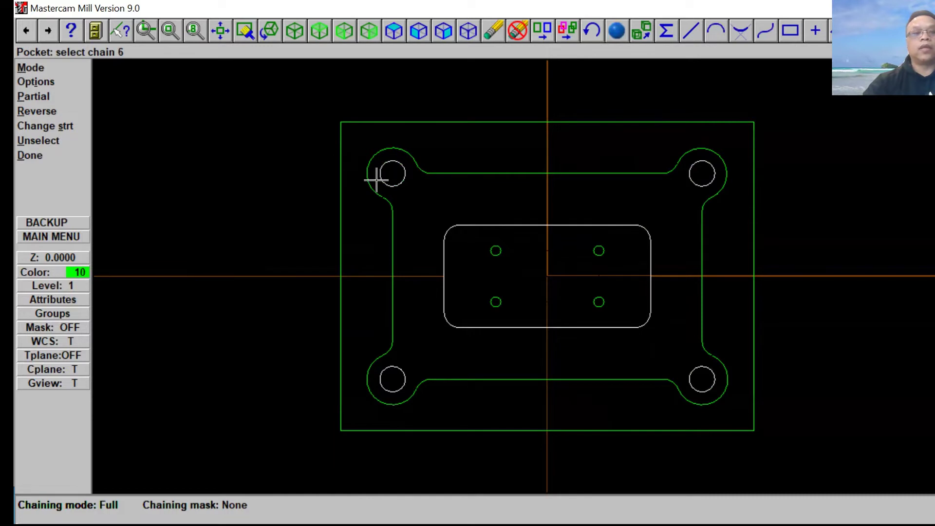
{"action": "left_click", "coordinate": [44, 156]}
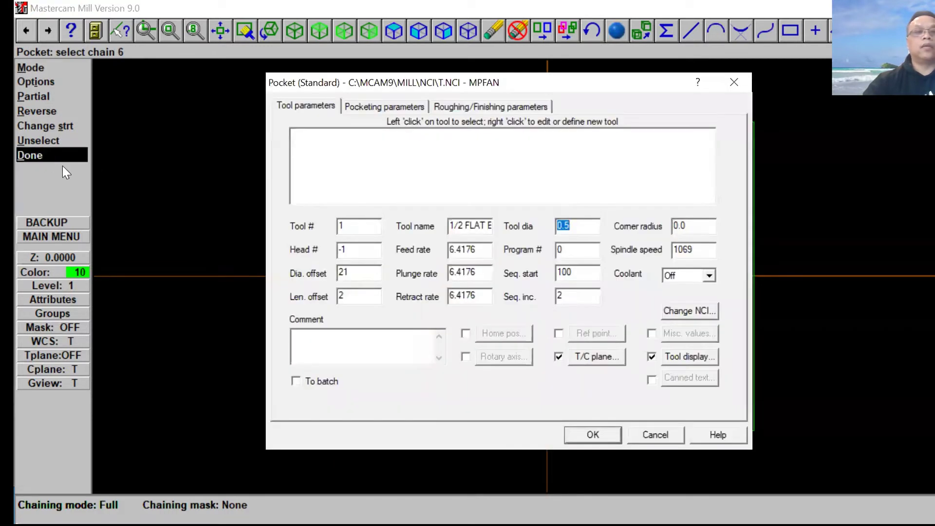
Load the 1/2 FLAT ENDMILL with 0.5000 in. diameter from the tool library for the pocket toolpath
{"action": "right_click", "coordinate": [321, 140]}
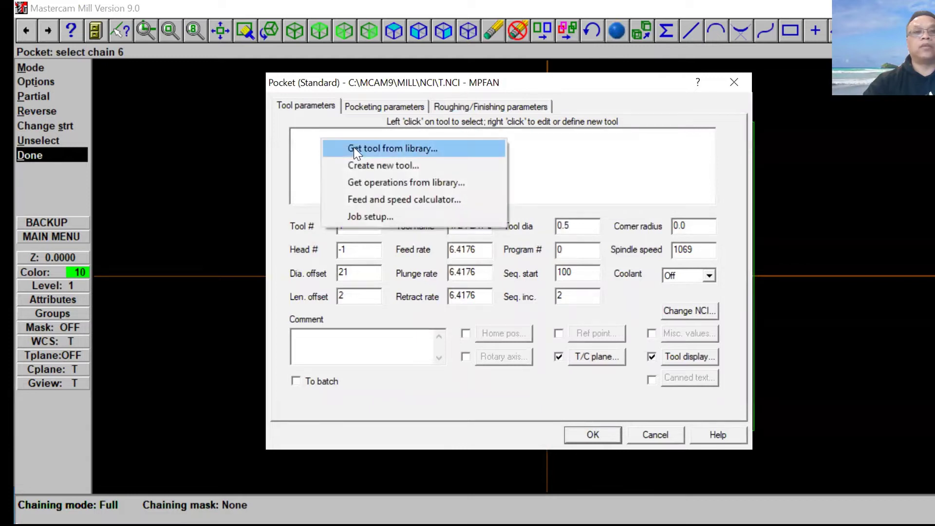
{"action": "left_click", "coordinate": [357, 153]}
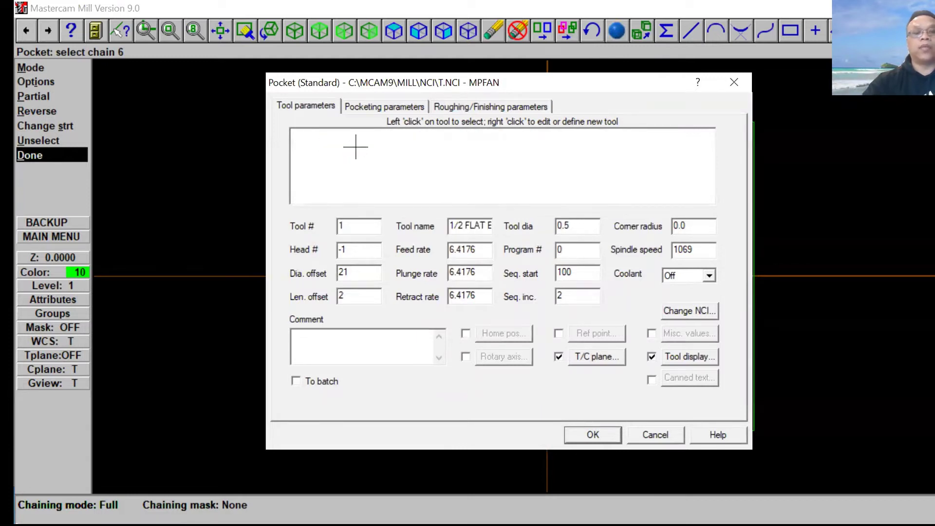
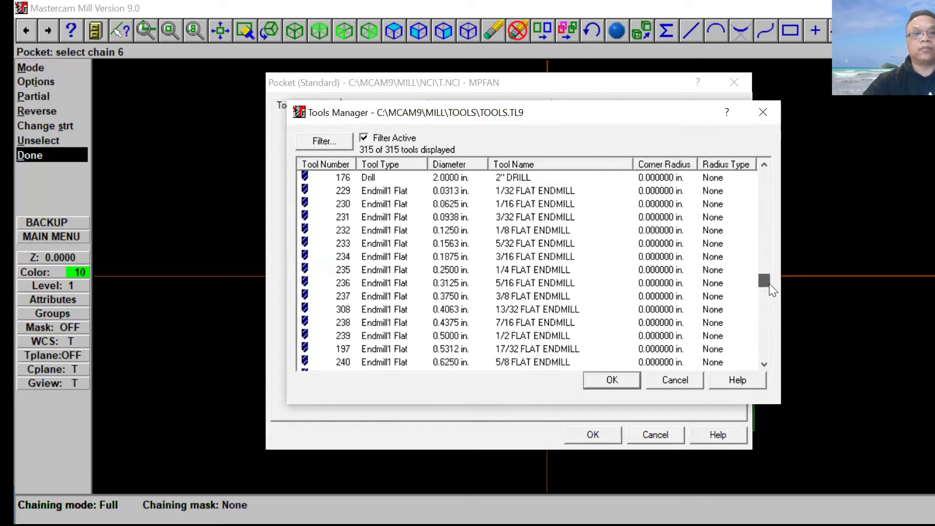
{"action": "left_click", "coordinate": [519, 336]}
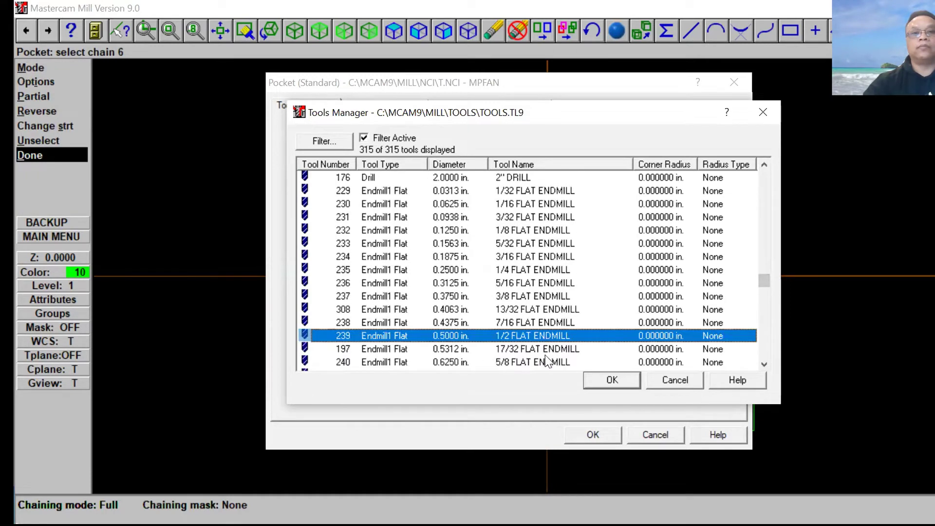
{"action": "left_click", "coordinate": [612, 380]}
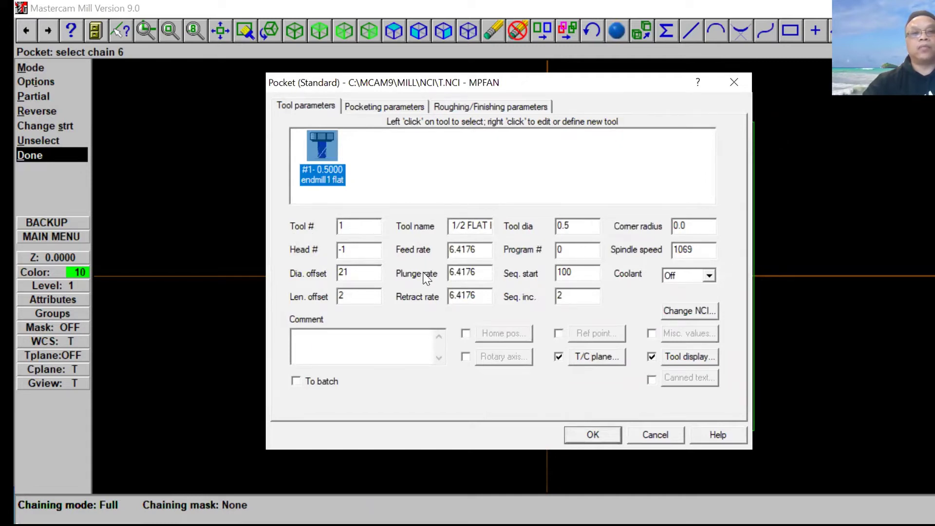
Set the pocket tool's feed rate, plunge rate and retract rate to 7.0 each
{"action": "left_click_drag", "start_coordinate": [487, 253], "coordinate": [388, 254]}
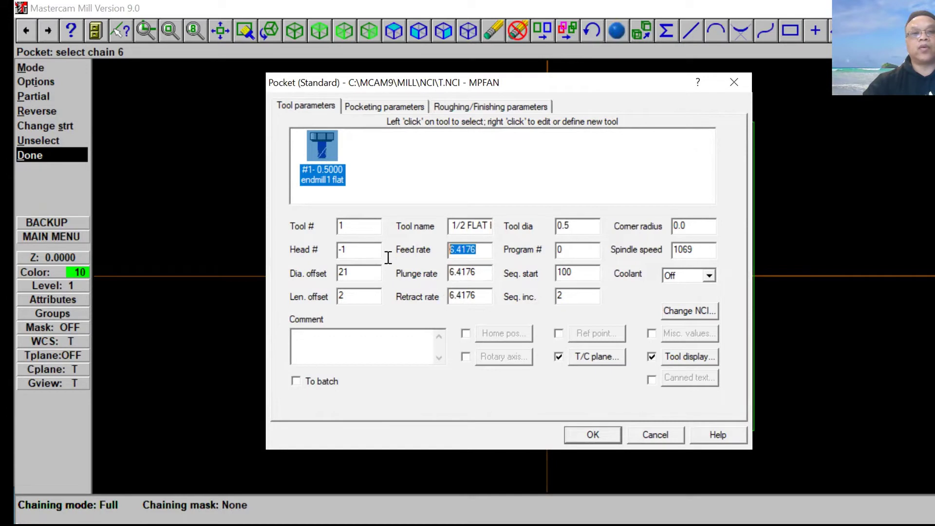
{"action": "type", "text": "7.0"}
{"action": "key", "text": "Tab"}
{"action": "type", "text": "7.0"}
{"action": "key", "text": "Tab"}
{"action": "type", "text": "7.0"}
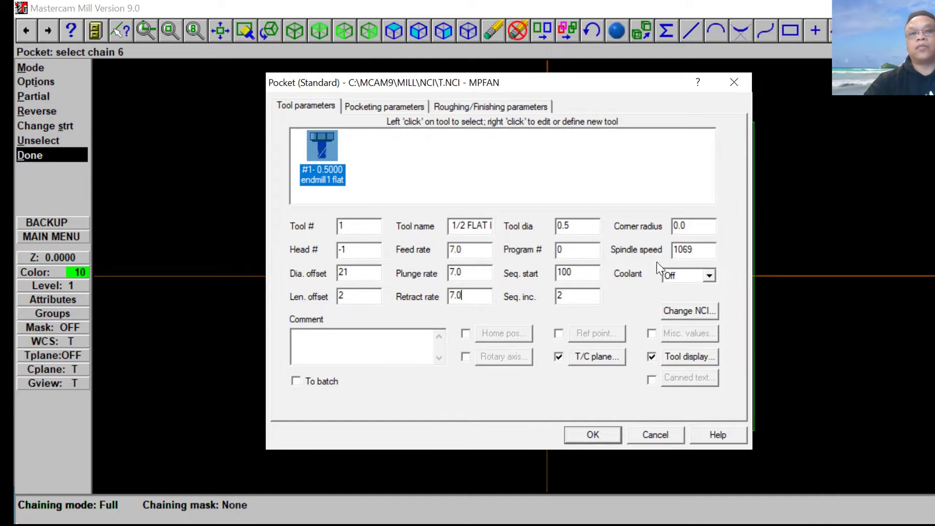
Set the pocket tool's spindle speed to 2000 and its coolant to Flood
{"action": "left_click_drag", "start_coordinate": [701, 249], "coordinate": [613, 273]}
{"action": "type", "text": "2"}
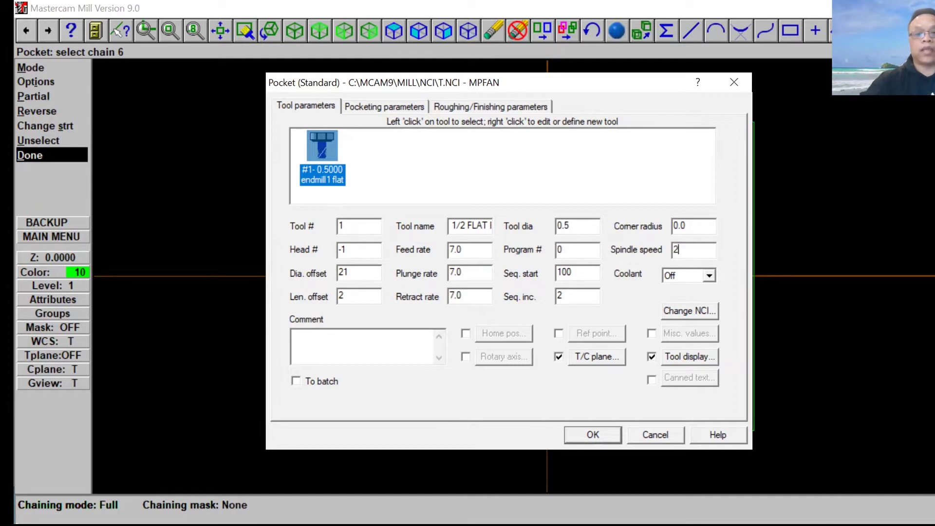
{"action": "type", "text": "000"}
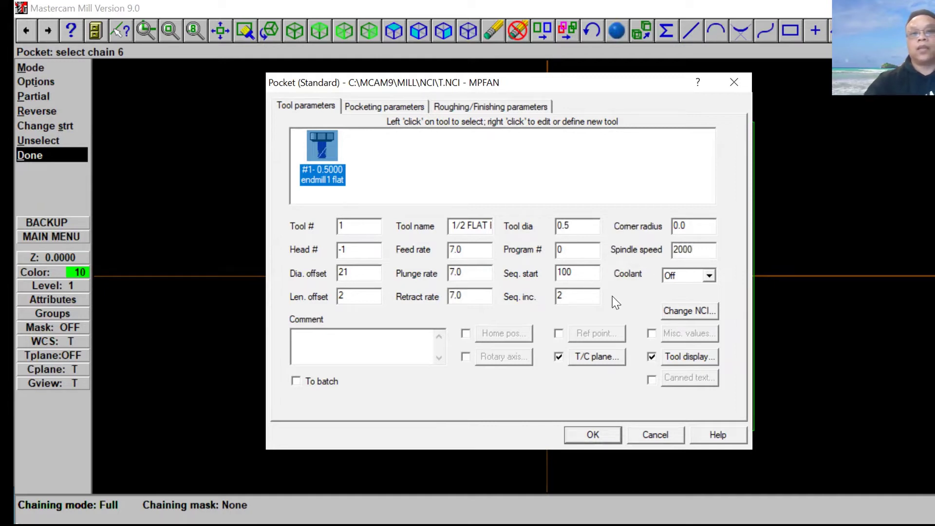
{"action": "left_click", "coordinate": [709, 275]}
{"action": "left_click", "coordinate": [697, 299]}
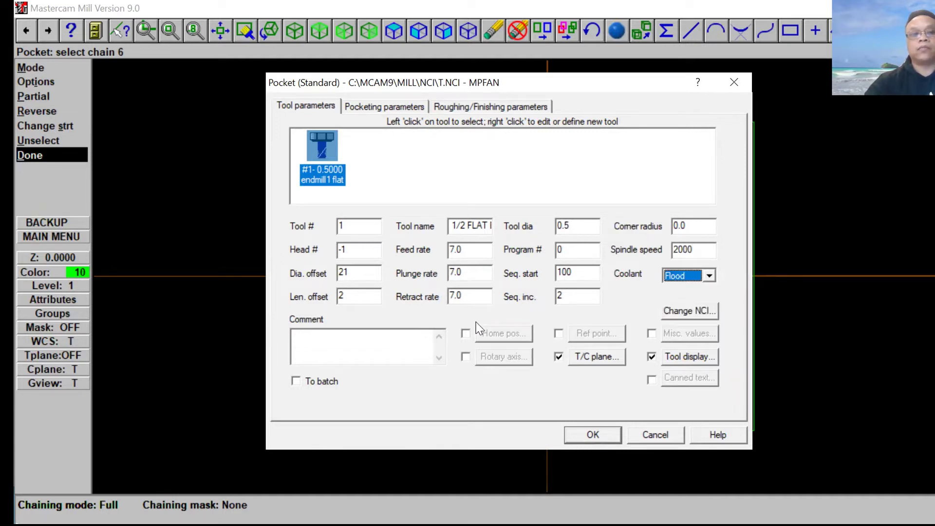
Enter "Rough Pocket" as the pocket operation's comment
{"action": "left_click", "coordinate": [315, 339]}
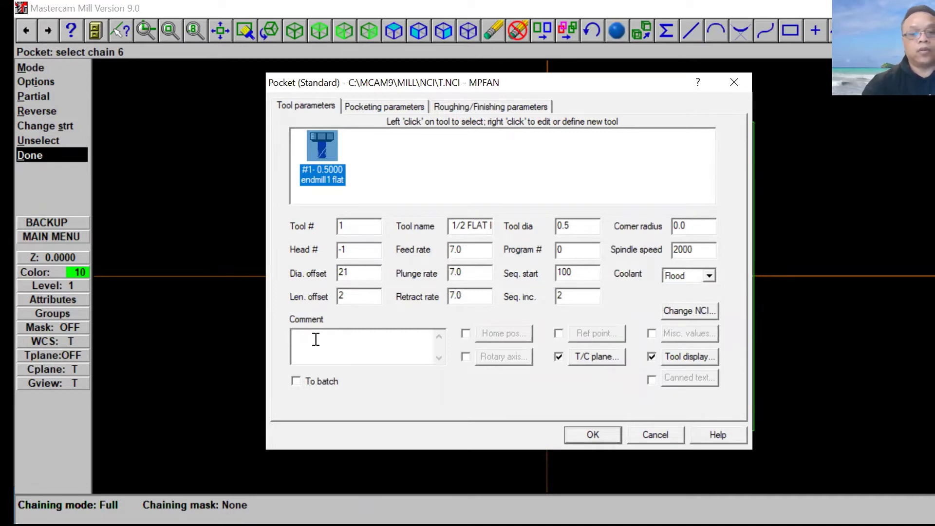
{"action": "type", "text": "Rough "}
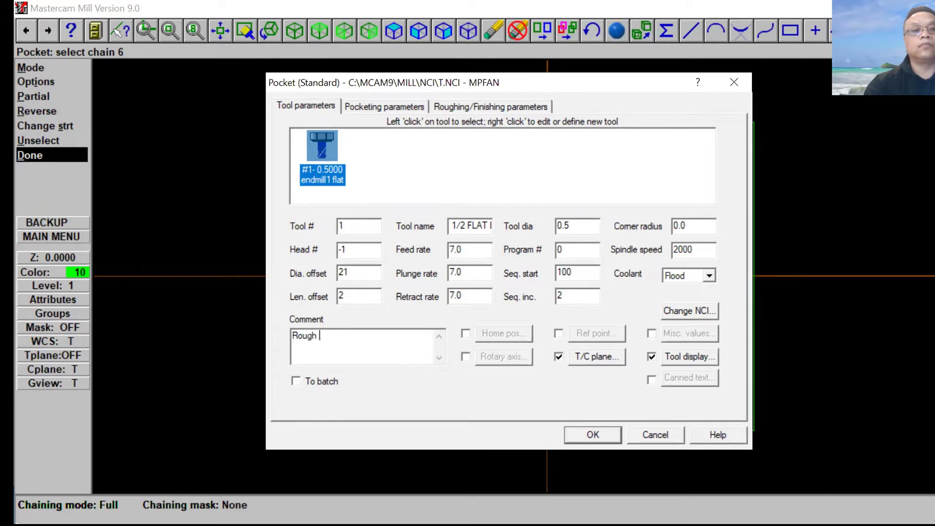
{"action": "type", "text": "Pocket"}
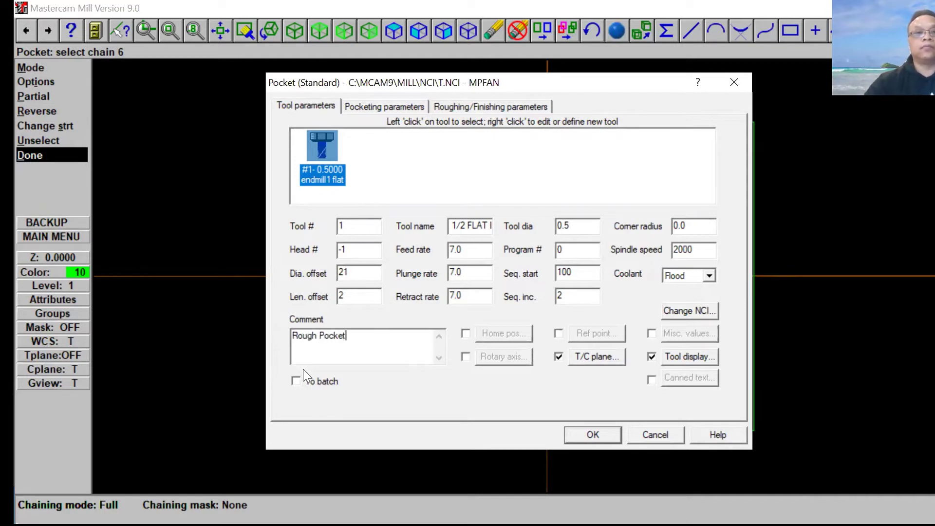
Enable the pocket's clearance height at 2.0, then set its top of stock to 1.0 and its depth to -0.5
{"action": "left_click", "coordinate": [378, 107]}
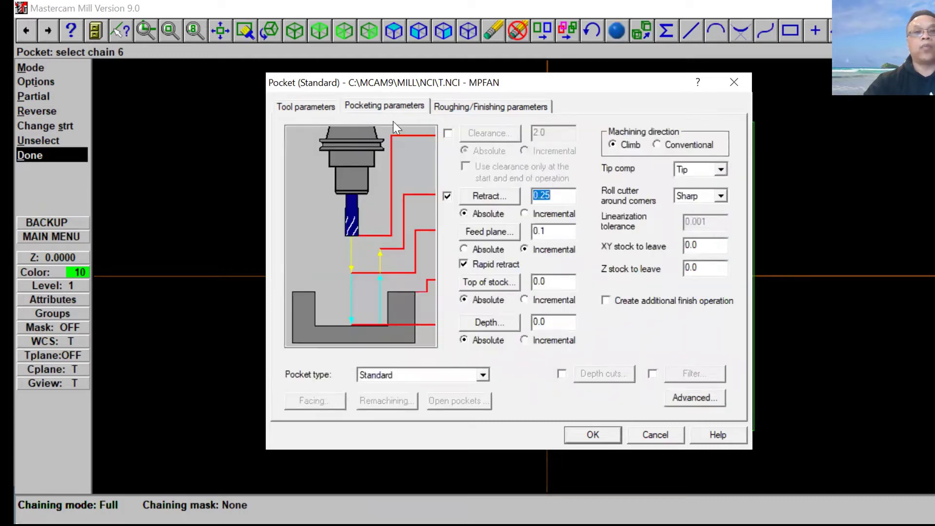
{"action": "left_click", "coordinate": [447, 134]}
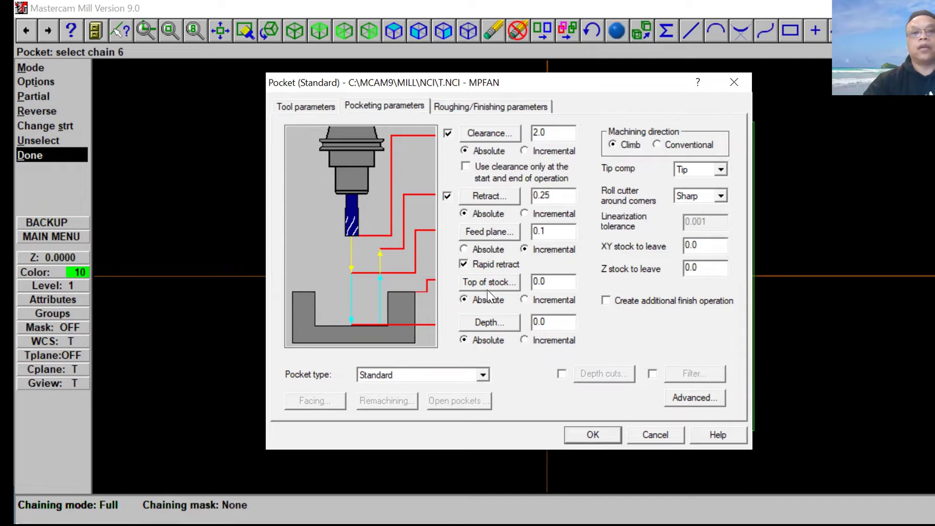
{"action": "double_click", "coordinate": [550, 281]}
{"action": "type", "text": "1.0"}
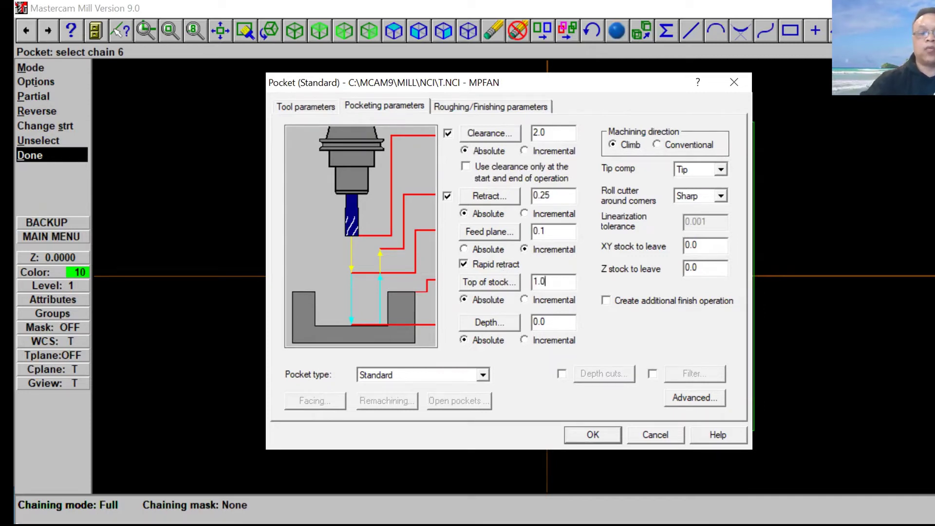
{"action": "double_click", "coordinate": [548, 322]}
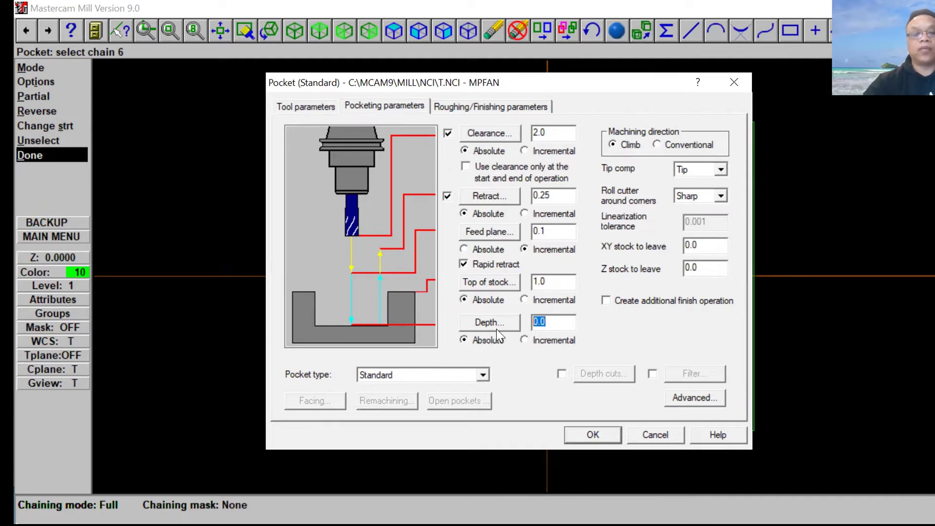
{"action": "type", "text": "-.5"}
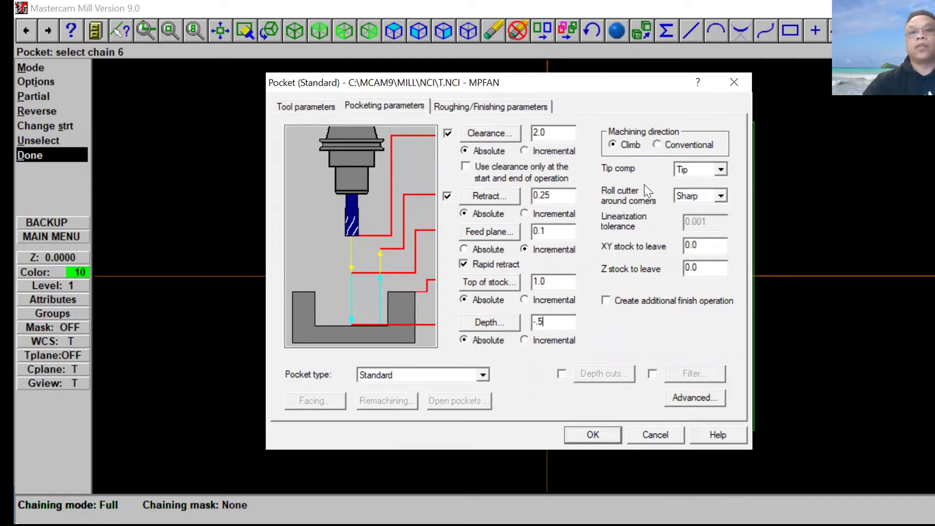
Set the pocket's tip compensation to Center and roll cutter around corners to None
{"action": "left_click", "coordinate": [723, 169]}
{"action": "left_click", "coordinate": [716, 183]}
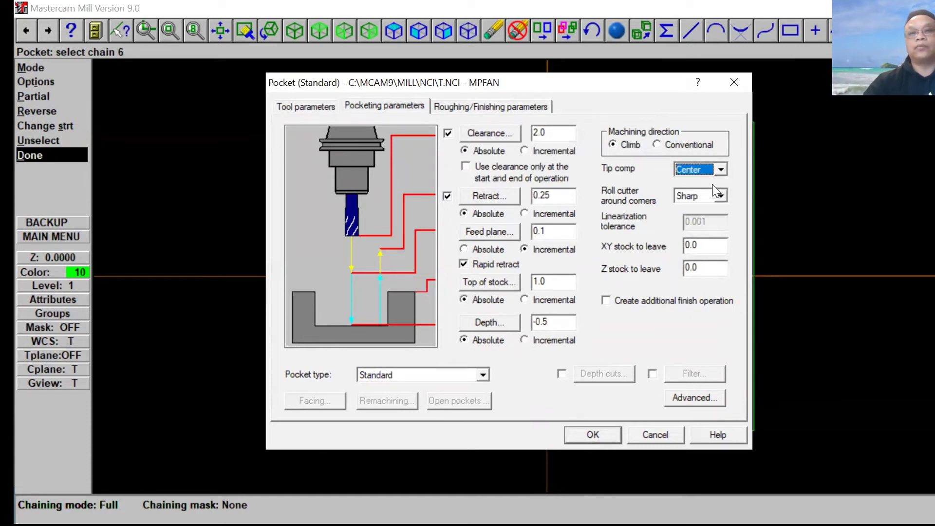
{"action": "left_click", "coordinate": [720, 197]}
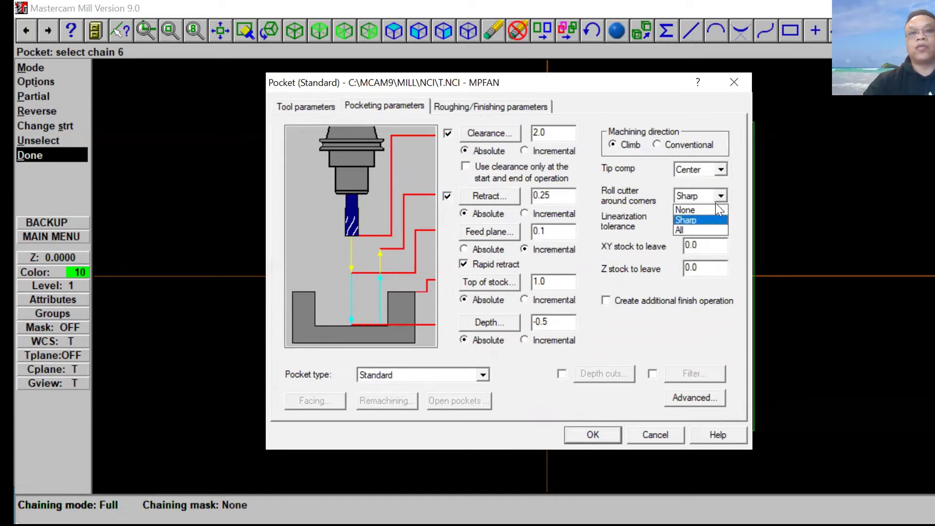
{"action": "left_click", "coordinate": [713, 206]}
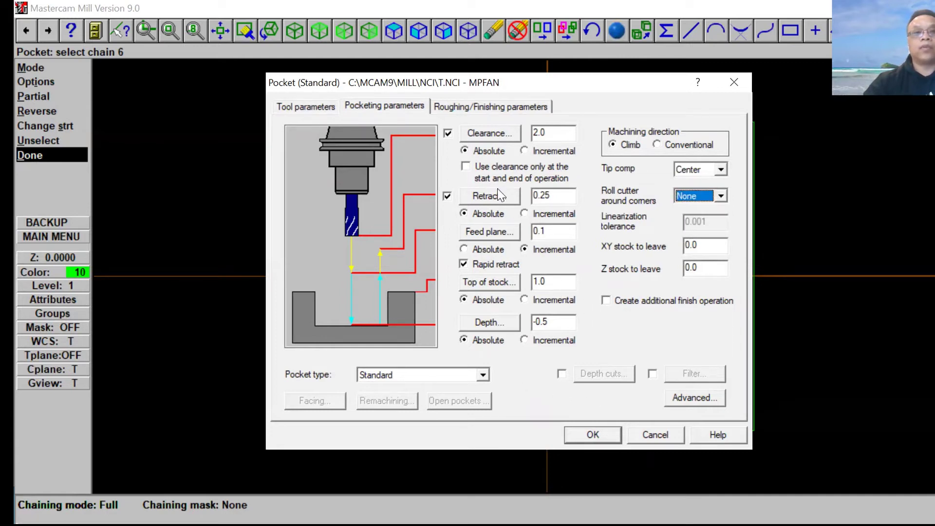
Choose the High Speed cutting method for roughing the pocket and enable spiral inside to outside
{"action": "left_click", "coordinate": [477, 108]}
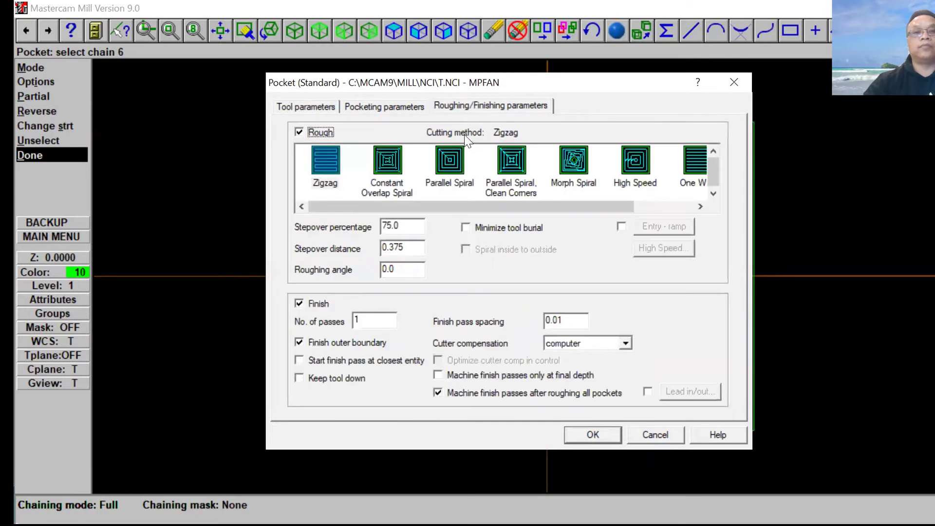
{"action": "left_click_drag", "start_coordinate": [485, 206], "coordinate": [596, 220]}
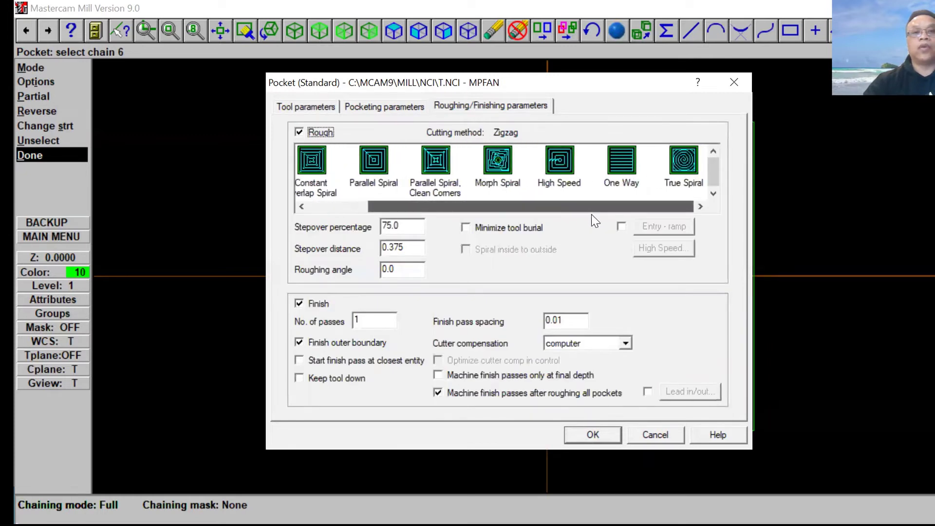
{"action": "left_click", "coordinate": [559, 163]}
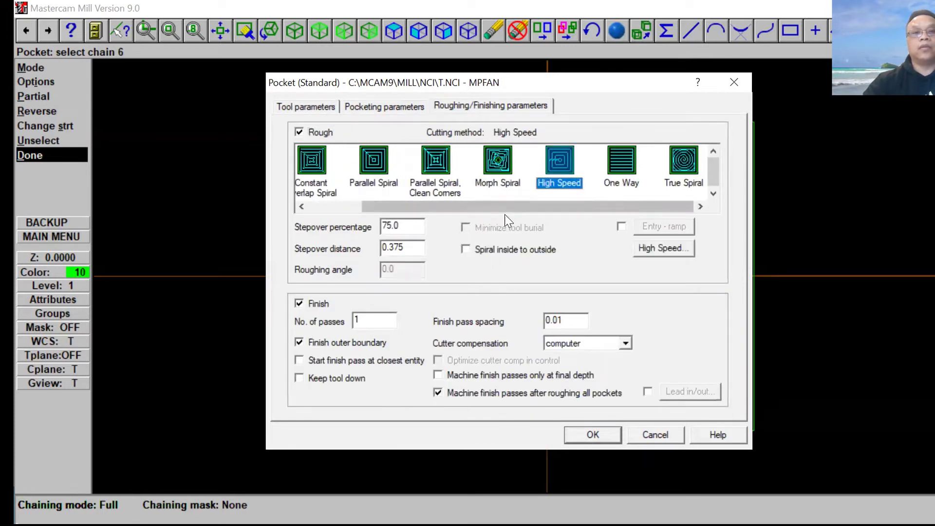
{"action": "left_click", "coordinate": [471, 252]}
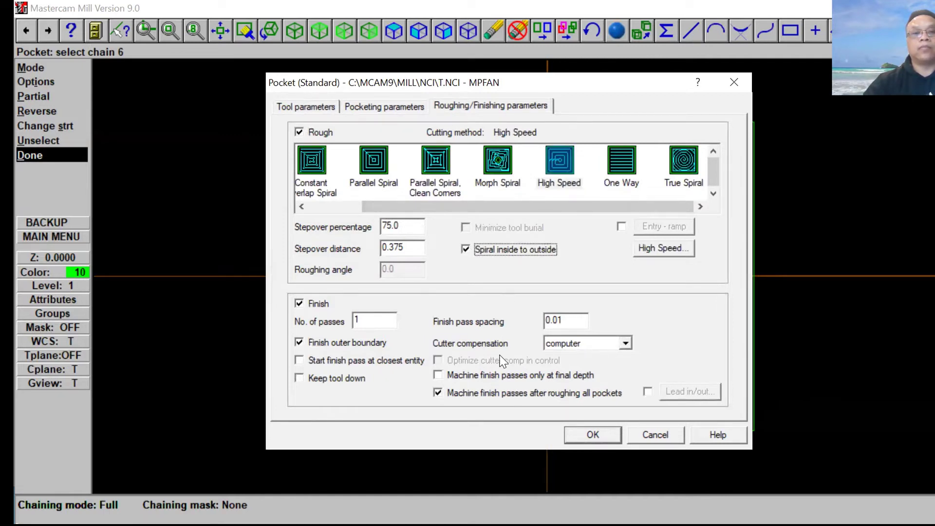
Set the finish pass cutter compensation to wear and generate the pocket toolpath
{"action": "left_click", "coordinate": [626, 344]}
{"action": "left_click", "coordinate": [591, 379]}
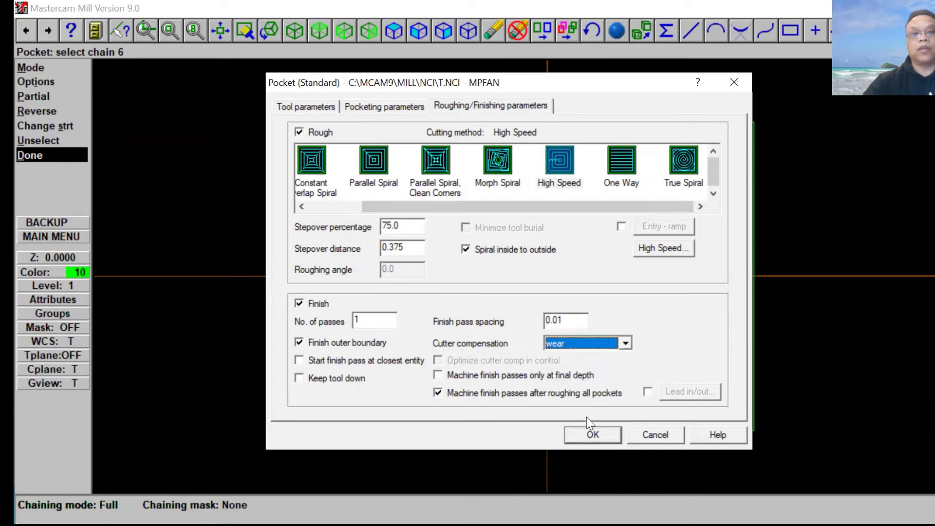
{"action": "left_click", "coordinate": [593, 436]}
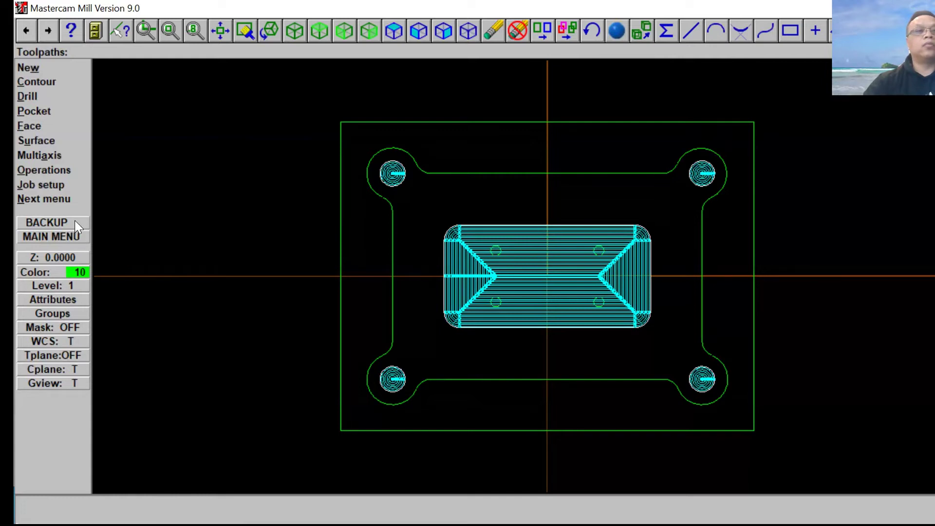
Start a drill toolpath and manually pick points on the four small circles inside the central pocket
{"action": "left_click", "coordinate": [72, 236]}
{"action": "left_click", "coordinate": [61, 184]}
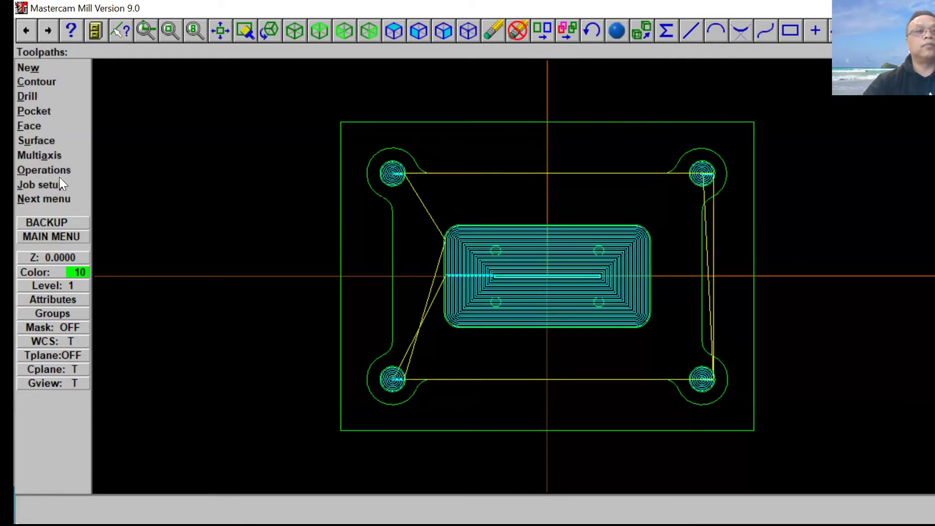
{"action": "left_click", "coordinate": [44, 96]}
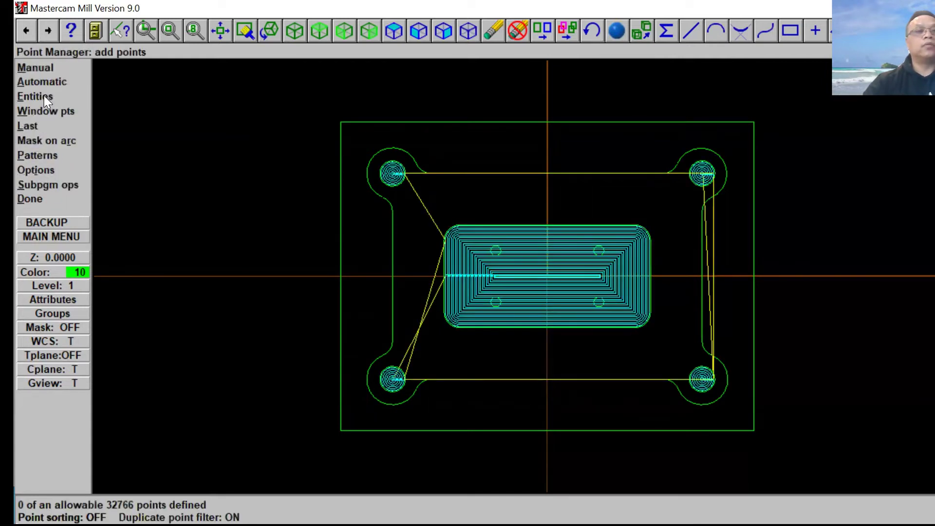
{"action": "left_click", "coordinate": [33, 69]}
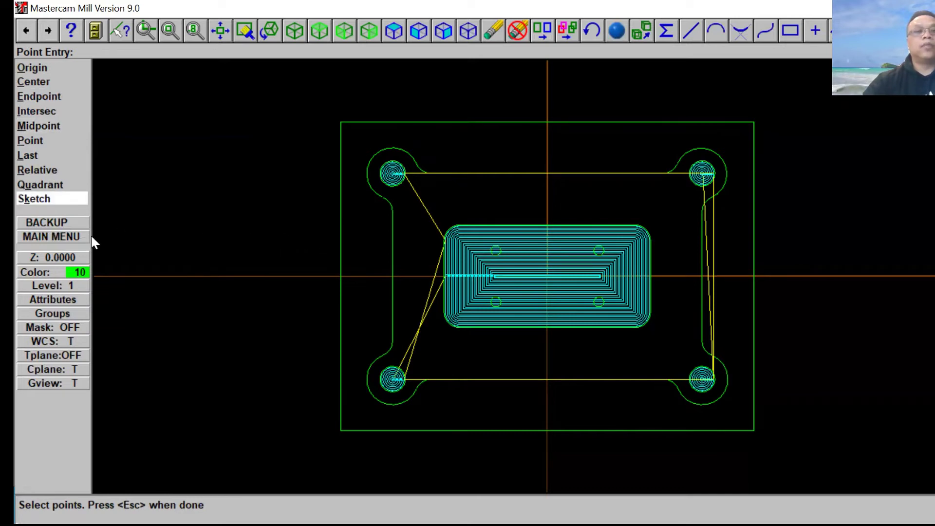
{"action": "key", "text": "Escape"}
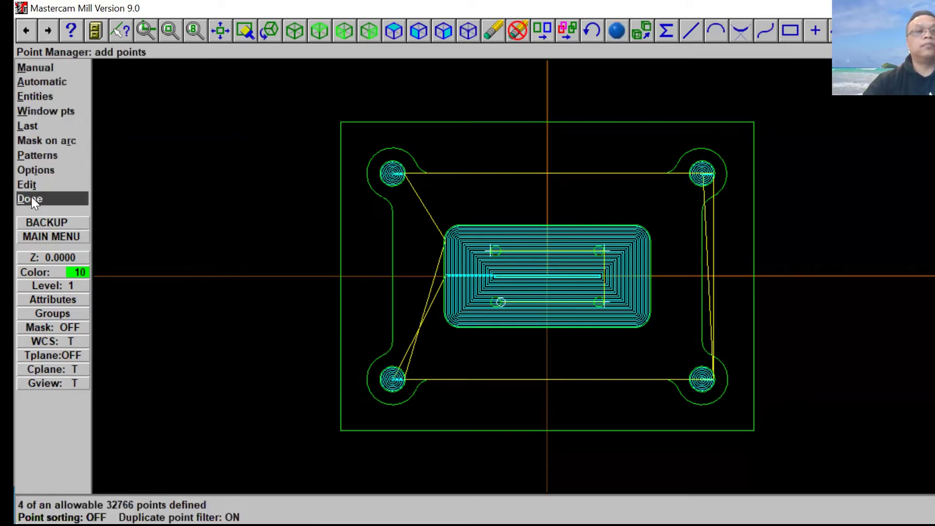
{"action": "left_click", "coordinate": [31, 197]}
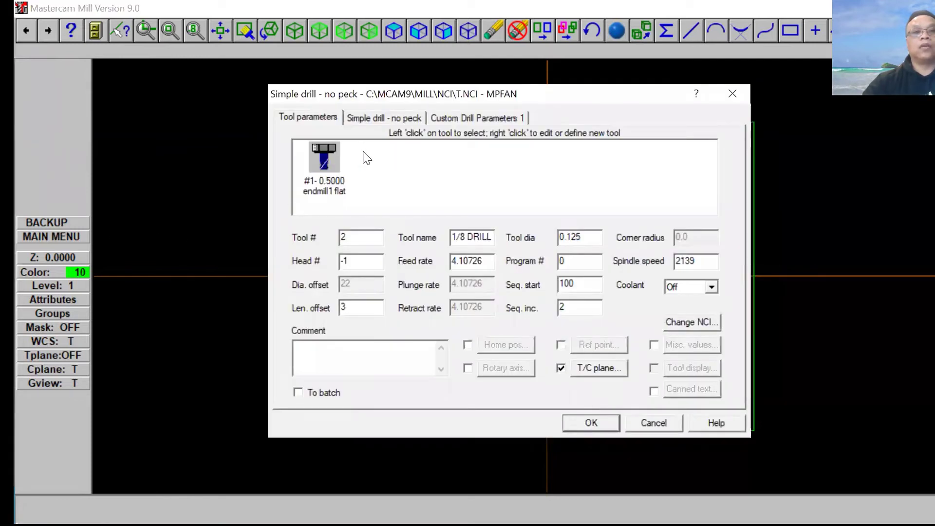
Load the 2" DRILL with 2.0000 in. diameter from the tool library for the drill toolpath
{"action": "right_click", "coordinate": [364, 153]}
{"action": "left_click", "coordinate": [395, 161]}
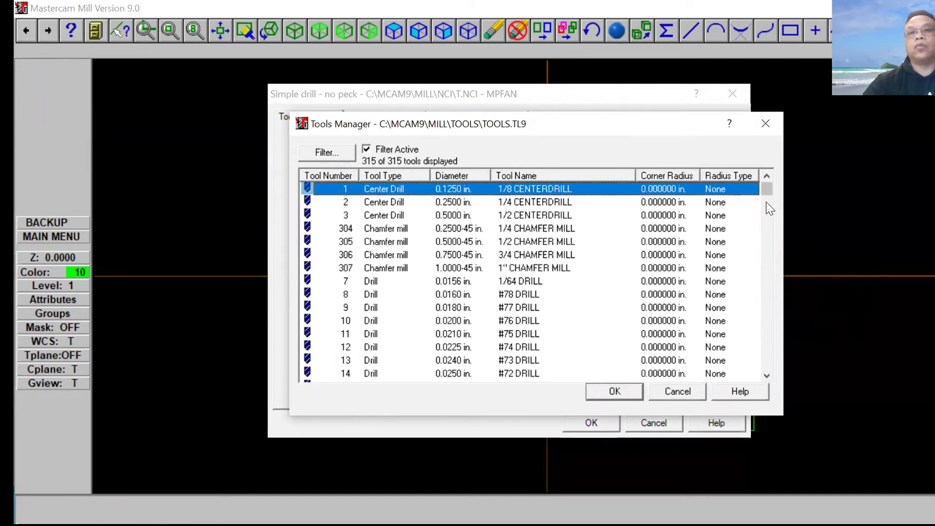
{"action": "left_click_drag", "start_coordinate": [769, 193], "coordinate": [765, 293]}
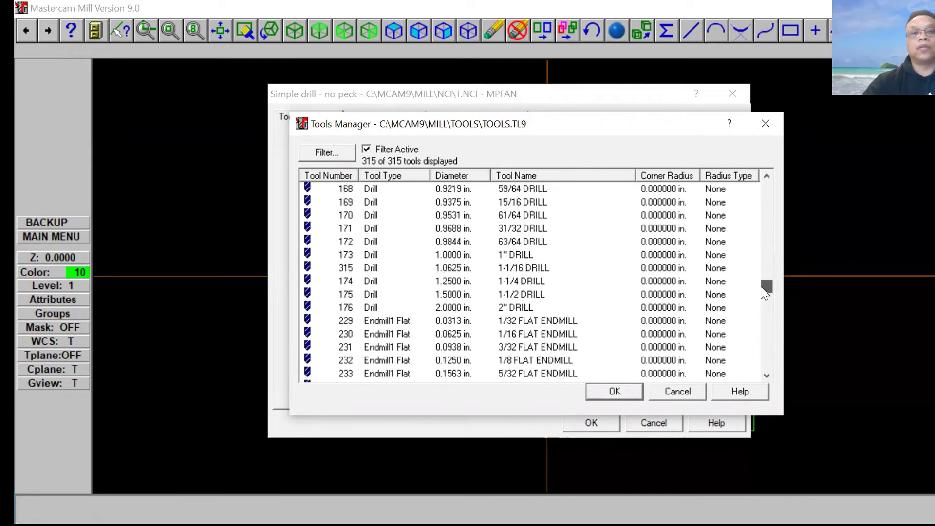
{"action": "left_click", "coordinate": [515, 310]}
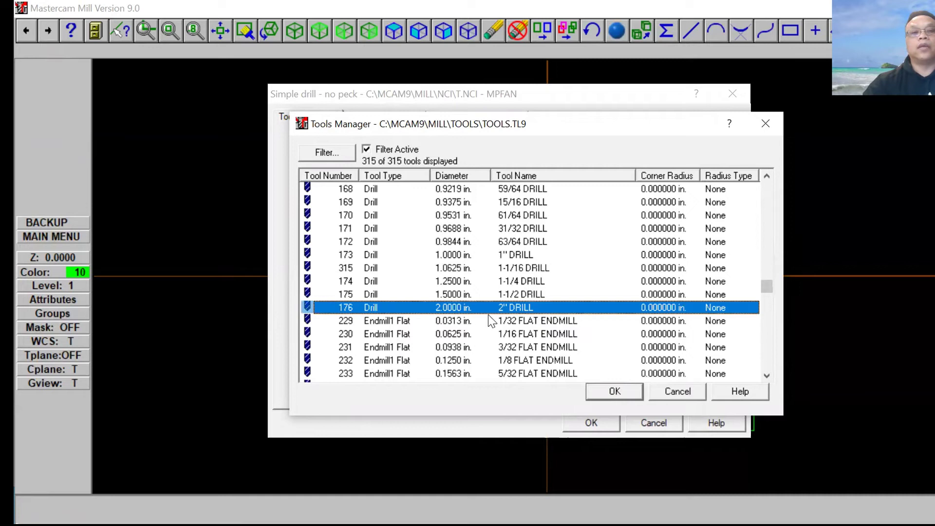
{"action": "left_click", "coordinate": [613, 391]}
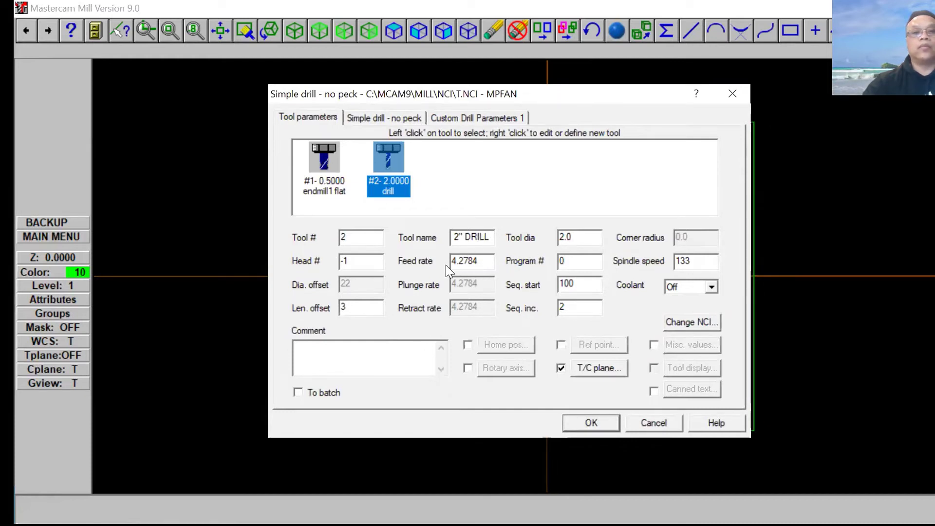
Set the drill's spindle speed to 200 and coolant to Flood, with "Drill" as the operation comment
{"action": "left_click", "coordinate": [697, 263]}
{"action": "double_click", "coordinate": [697, 263]}
{"action": "type", "text": "200"}
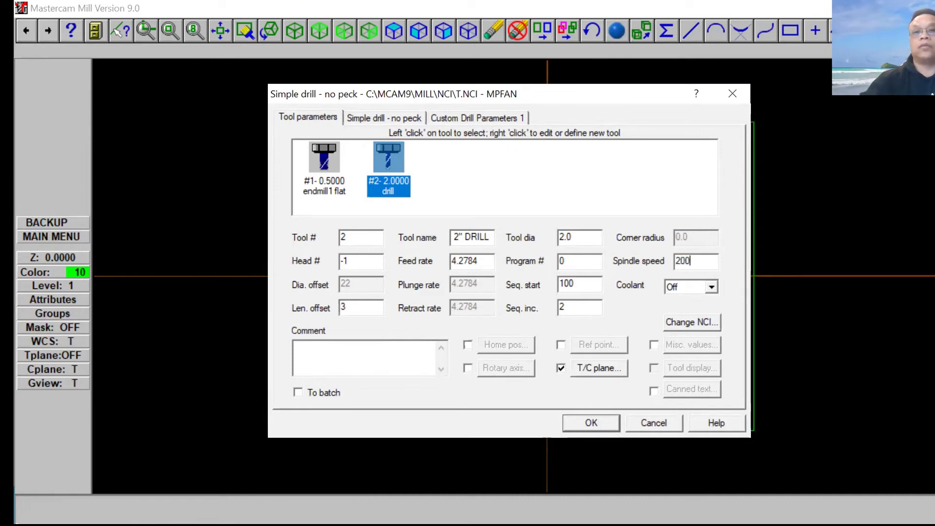
{"action": "left_click", "coordinate": [712, 287]}
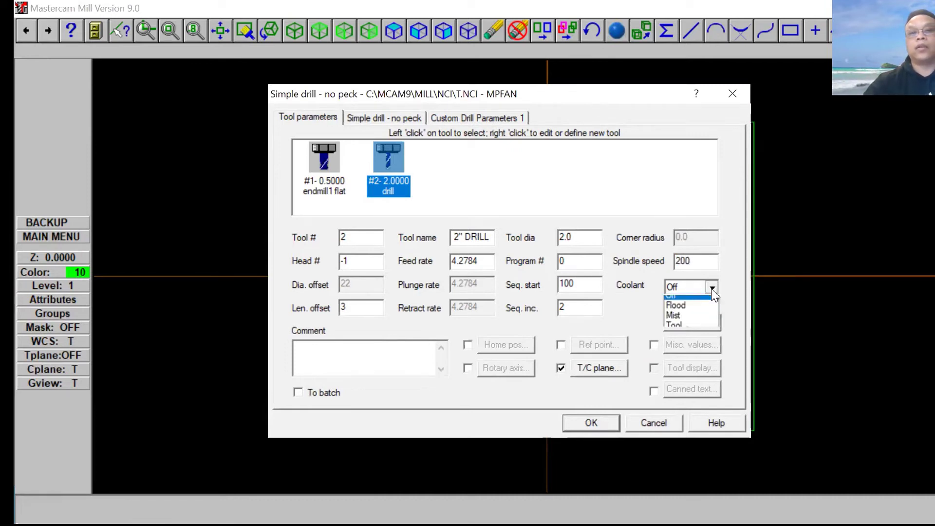
{"action": "left_click", "coordinate": [679, 311]}
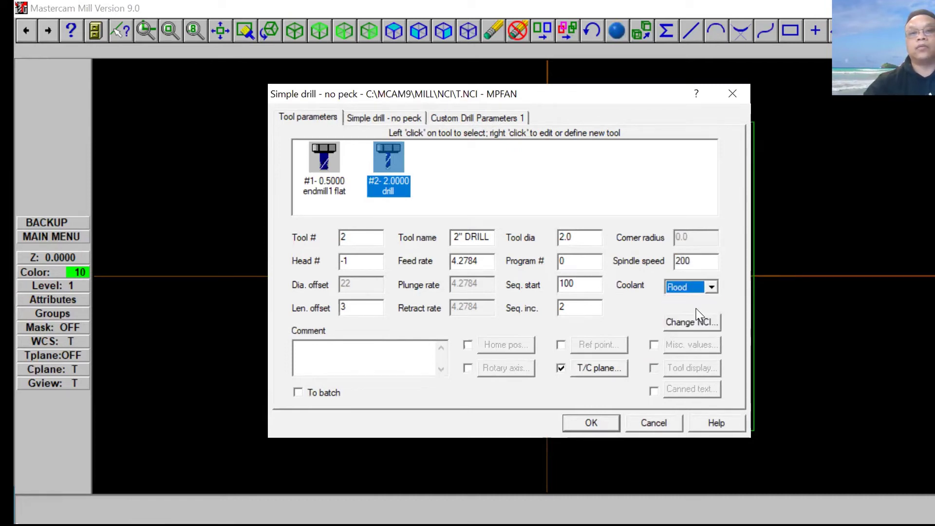
{"action": "left_click", "coordinate": [335, 357]}
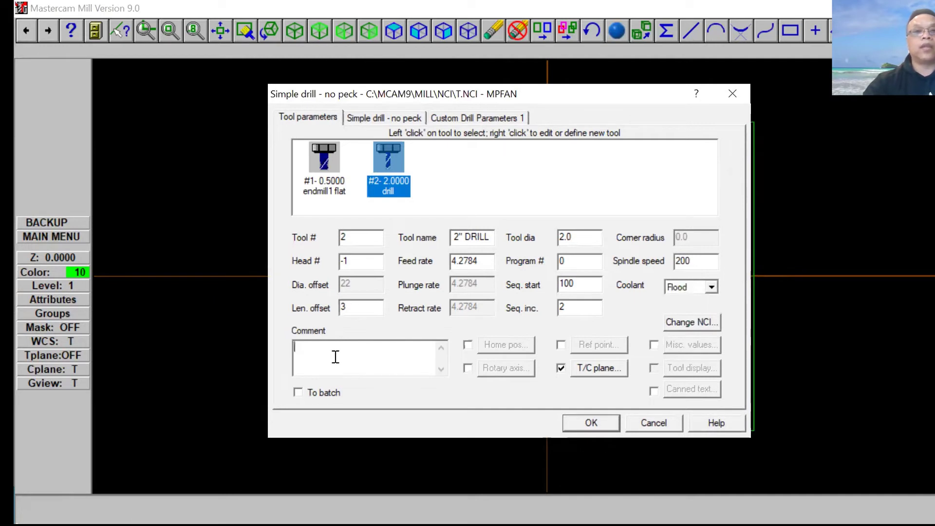
{"action": "type", "text": "Drill"}
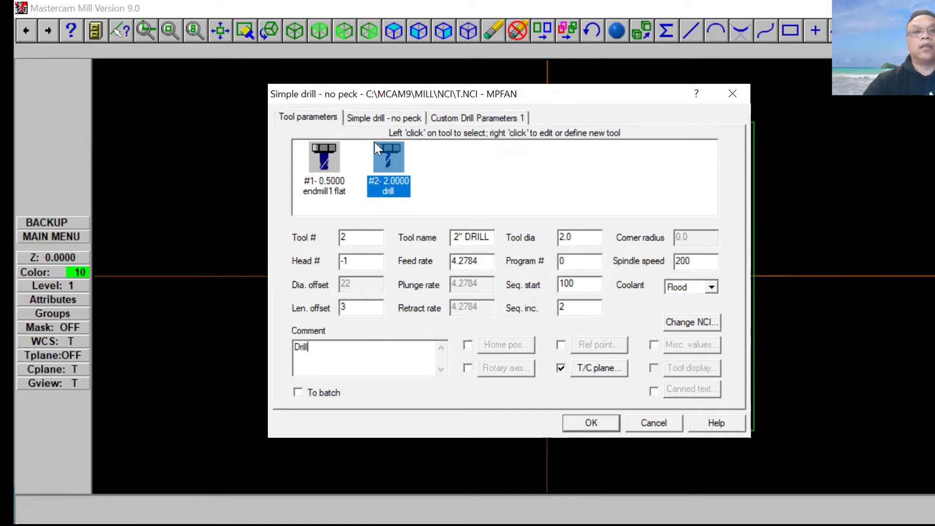
Set the drilling depth to -1.0 and generate the drill toolpath
{"action": "left_click", "coordinate": [379, 121]}
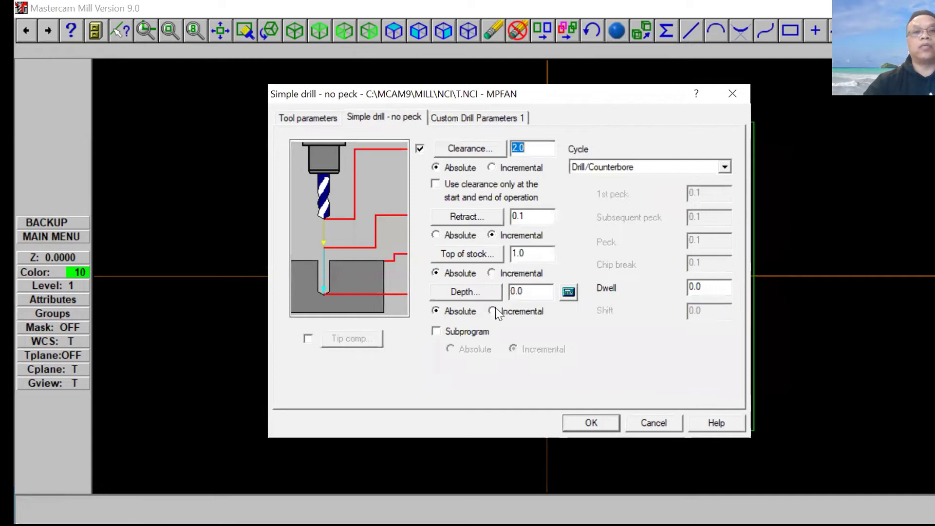
{"action": "double_click", "coordinate": [524, 292]}
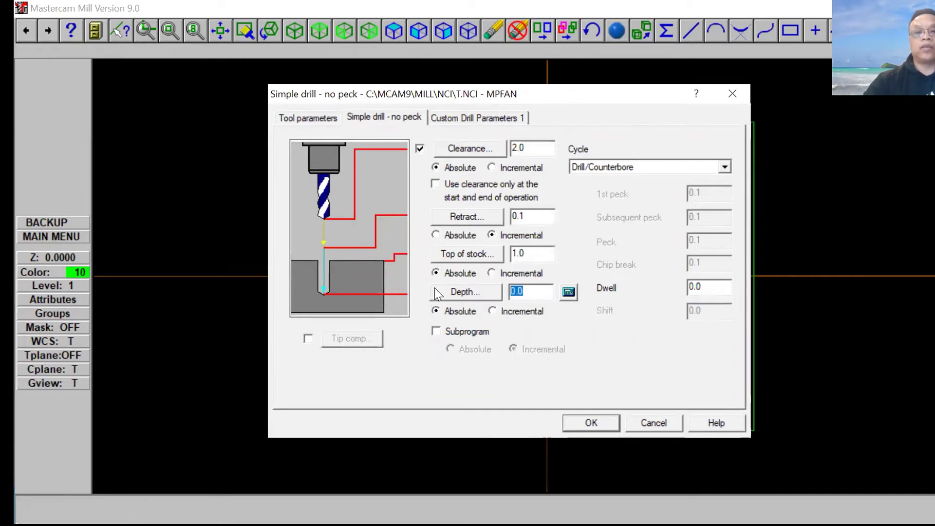
{"action": "type", "text": "-1.0"}
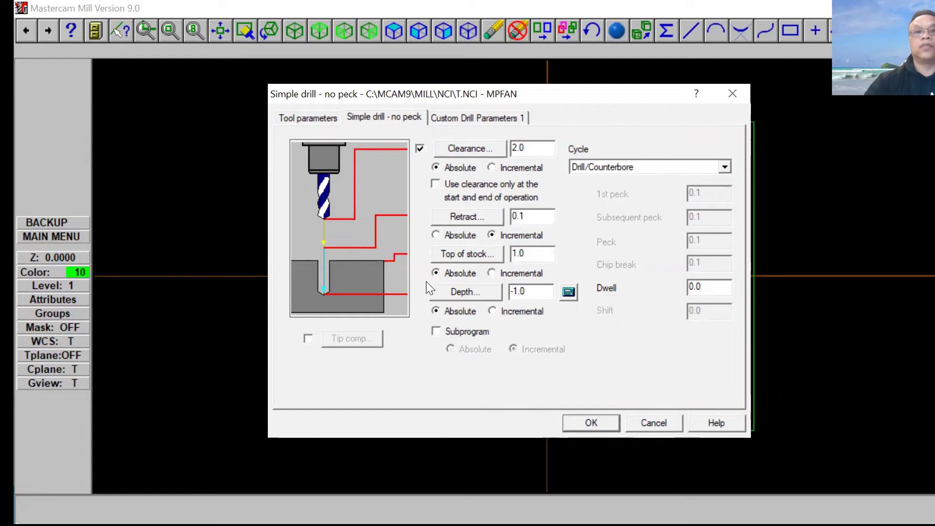
{"action": "left_click", "coordinate": [584, 426]}
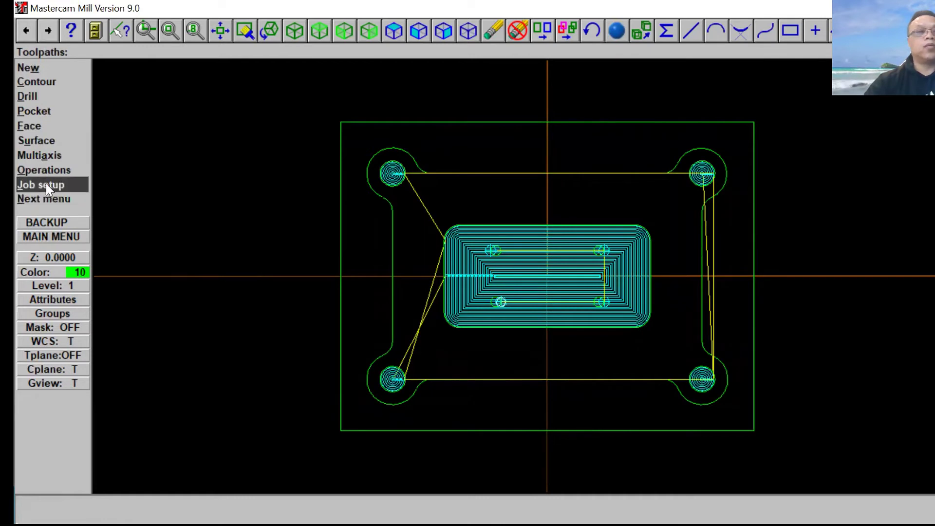
Select both the pocket and drill operations in the Operations Manager and start Verify
{"action": "left_click", "coordinate": [57, 171]}
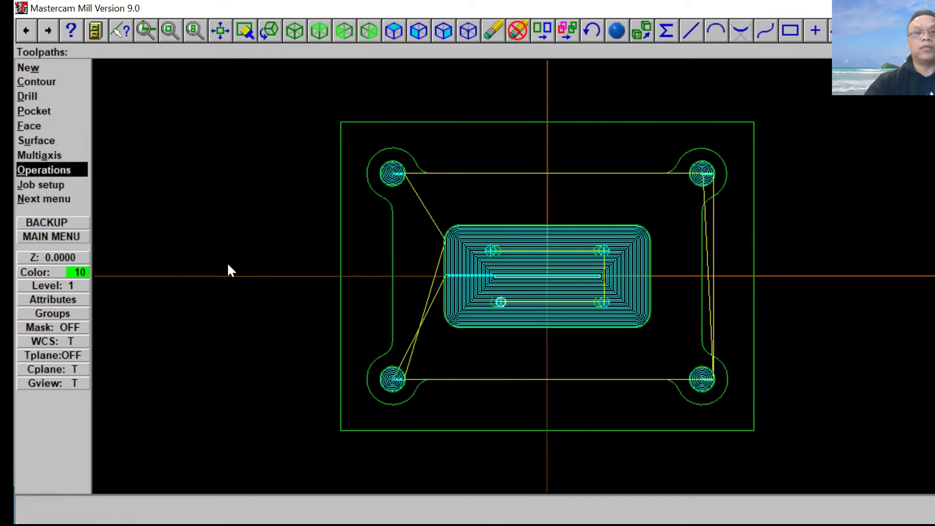
{"action": "left_click", "coordinate": [588, 146]}
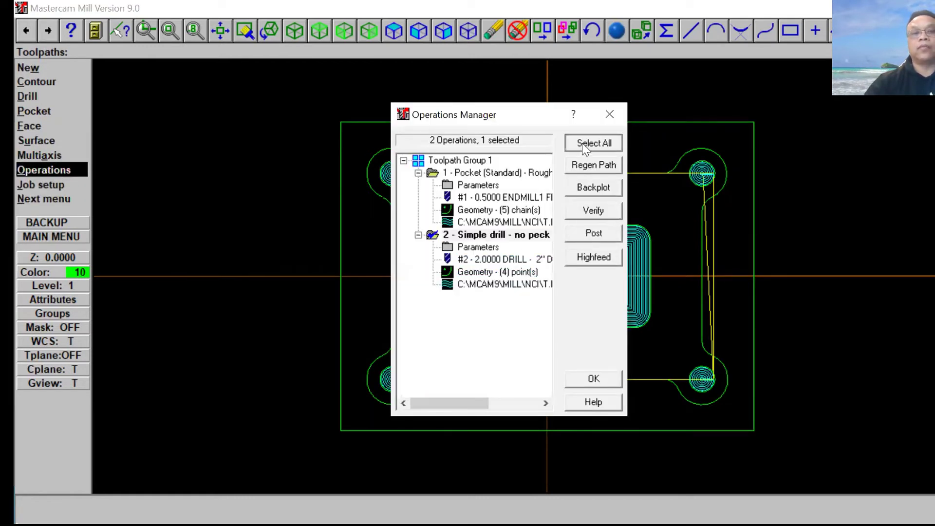
{"action": "left_click", "coordinate": [591, 212]}
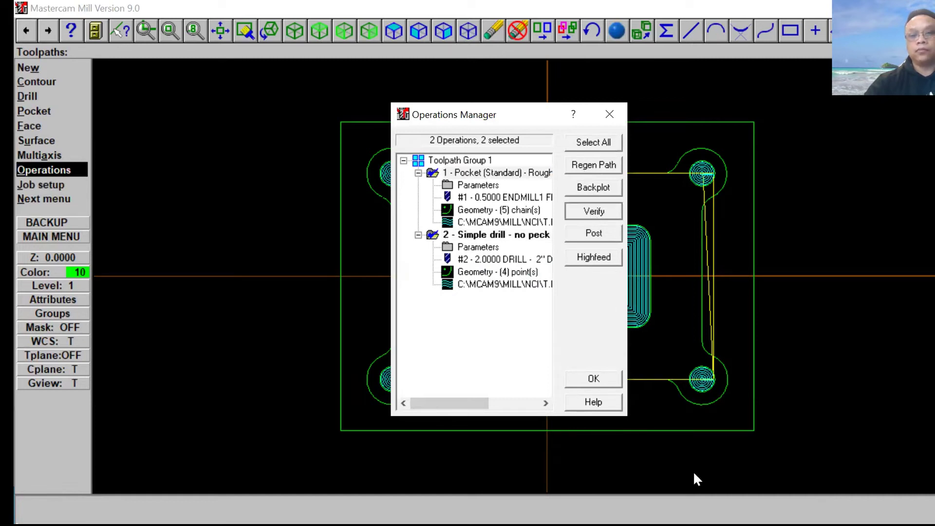
Run the machining simulation of the pocket and drill operations, and close the Operations Manager
{"action": "left_click", "coordinate": [674, 473]}
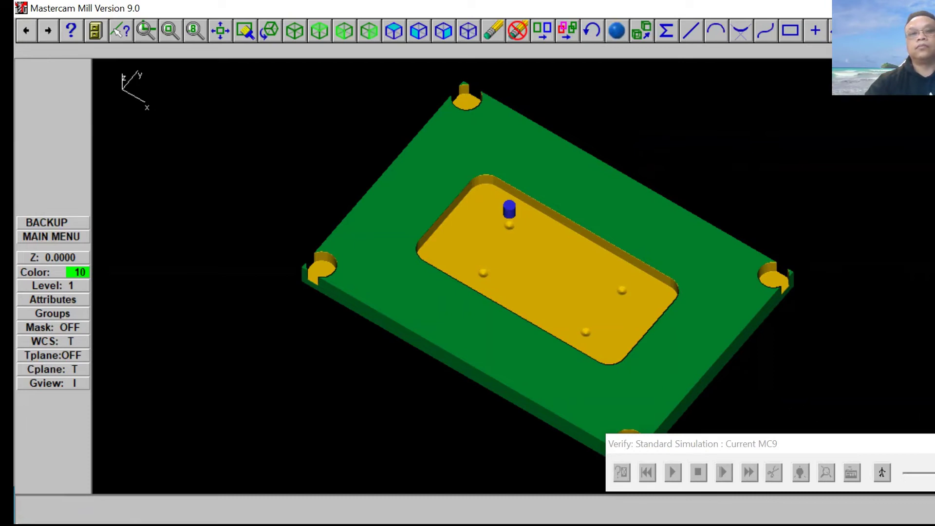
{"action": "left_click", "coordinate": [614, 116]}
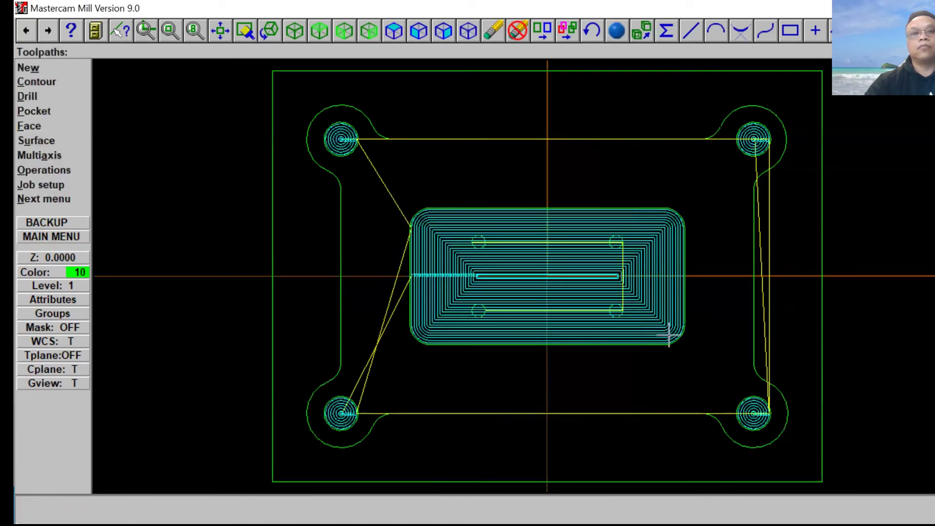
Start a Face toolpath and chain the outer rectangle as its boundary
{"action": "left_click", "coordinate": [68, 237]}
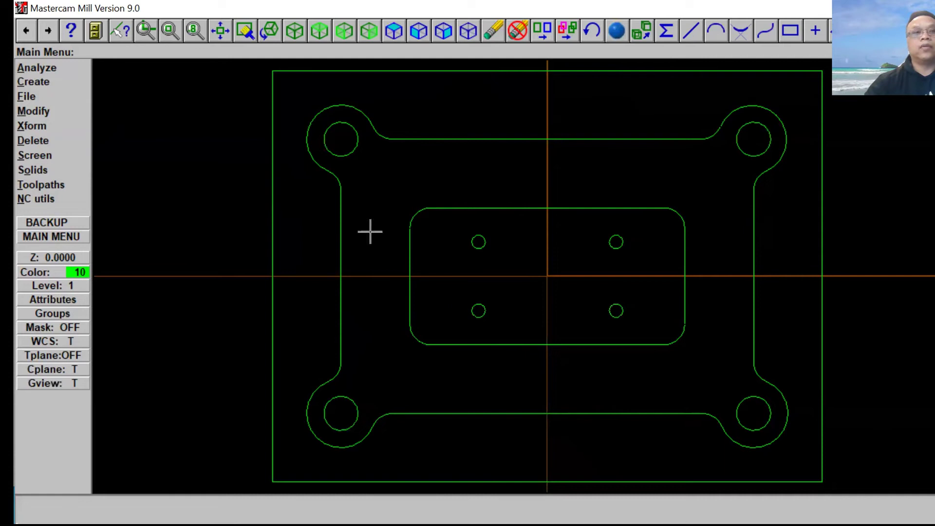
{"action": "left_click", "coordinate": [41, 184]}
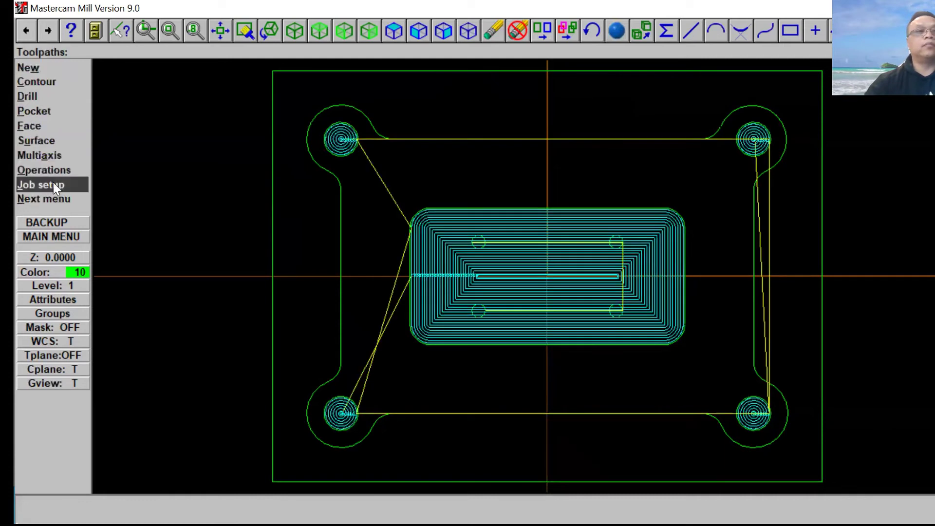
{"action": "left_click", "coordinate": [37, 128]}
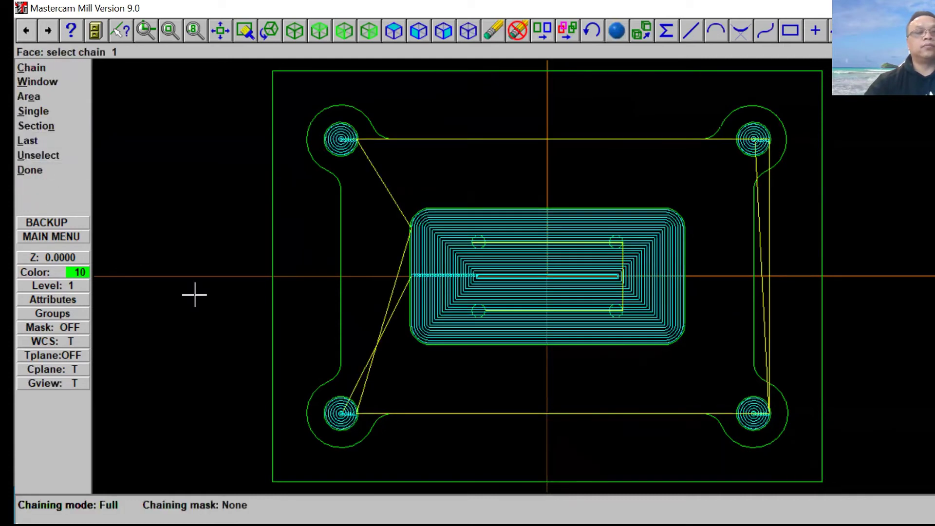
{"action": "left_click", "coordinate": [55, 69]}
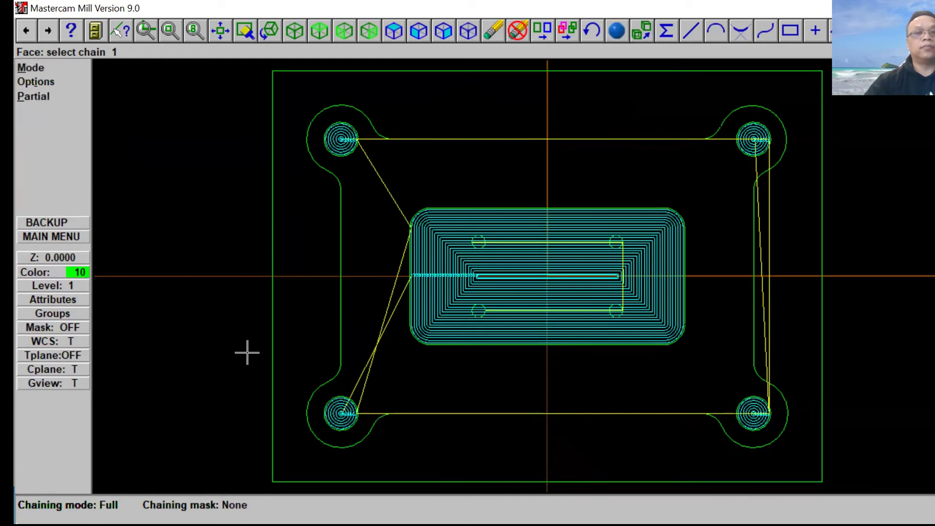
{"action": "left_click", "coordinate": [267, 470]}
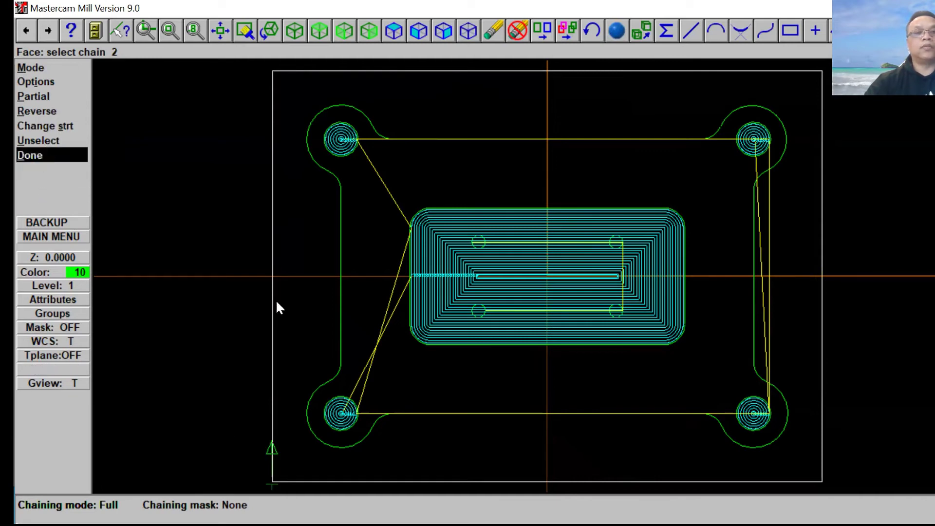
{"action": "key", "text": "Return"}
Load the 2" FLAT ENDMILL with 2.0000 in. diameter from the tool library for the facing toolpath
{"action": "right_click", "coordinate": [444, 132]}
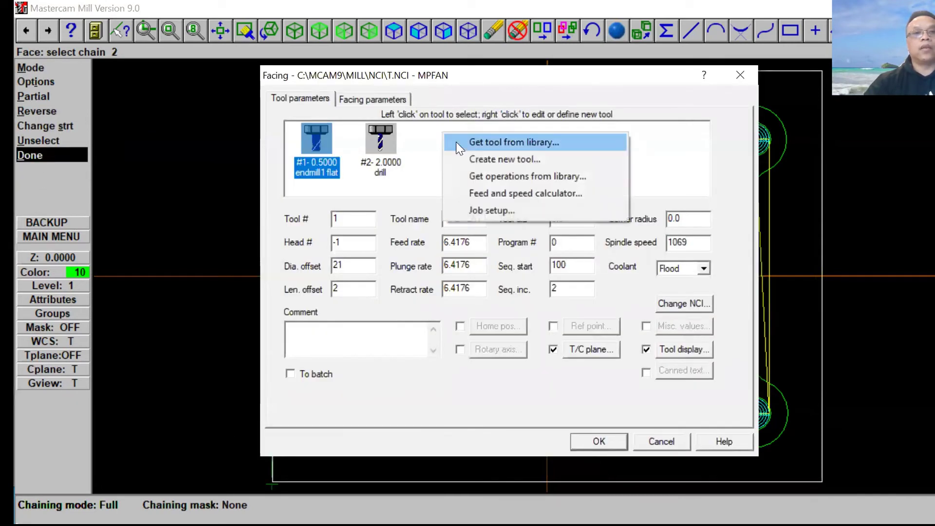
{"action": "left_click", "coordinate": [465, 143]}
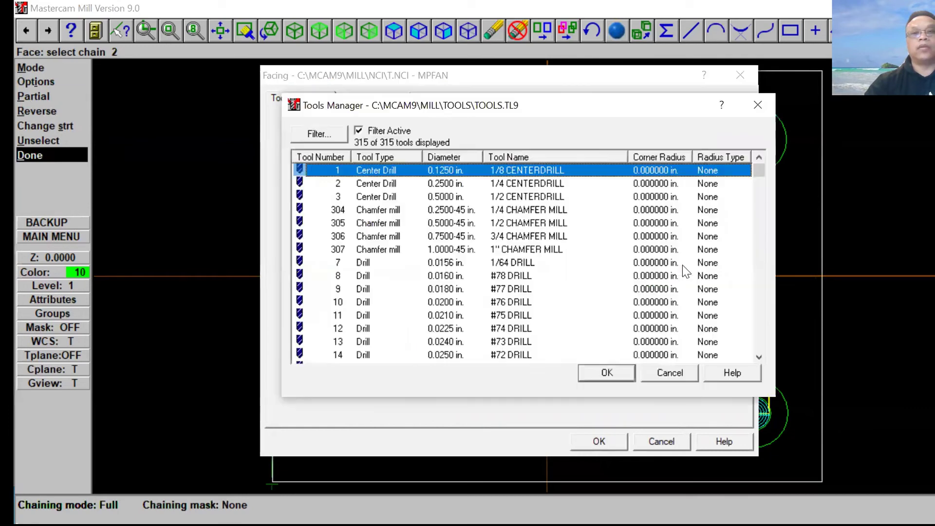
{"action": "left_click_drag", "start_coordinate": [763, 179], "coordinate": [762, 286]}
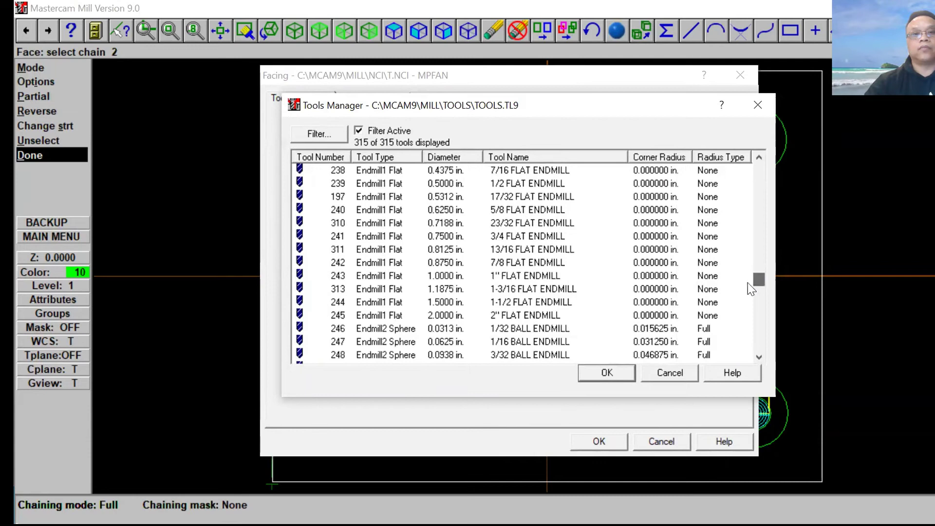
{"action": "left_click", "coordinate": [502, 317]}
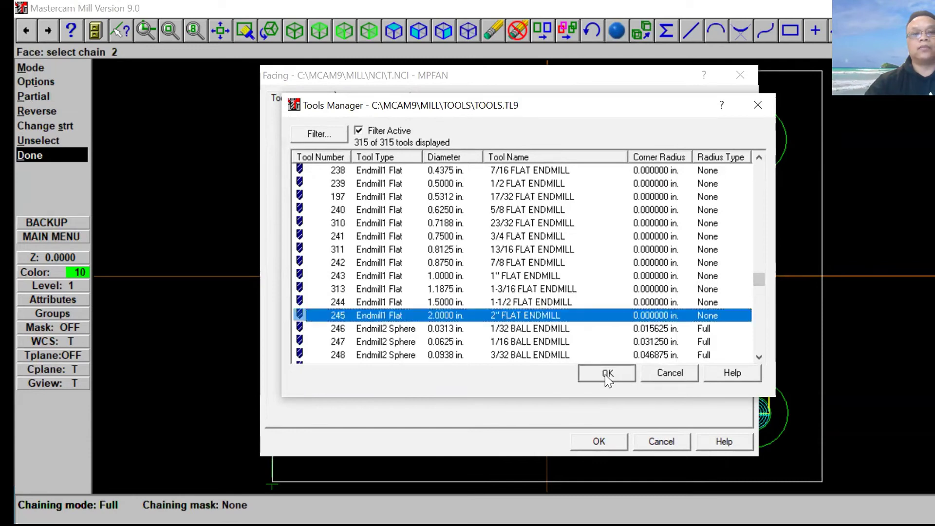
{"action": "left_click", "coordinate": [606, 373]}
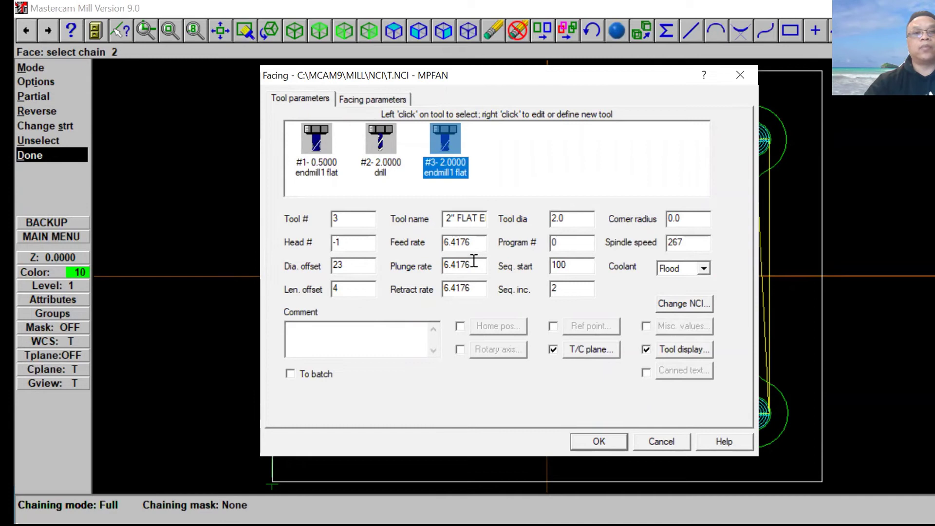
Set the facing tool's feed, plunge and retract rates to 8.0 and spindle speed to 300, with "Face" as the operation comment
{"action": "left_click_drag", "start_coordinate": [476, 244], "coordinate": [406, 244]}
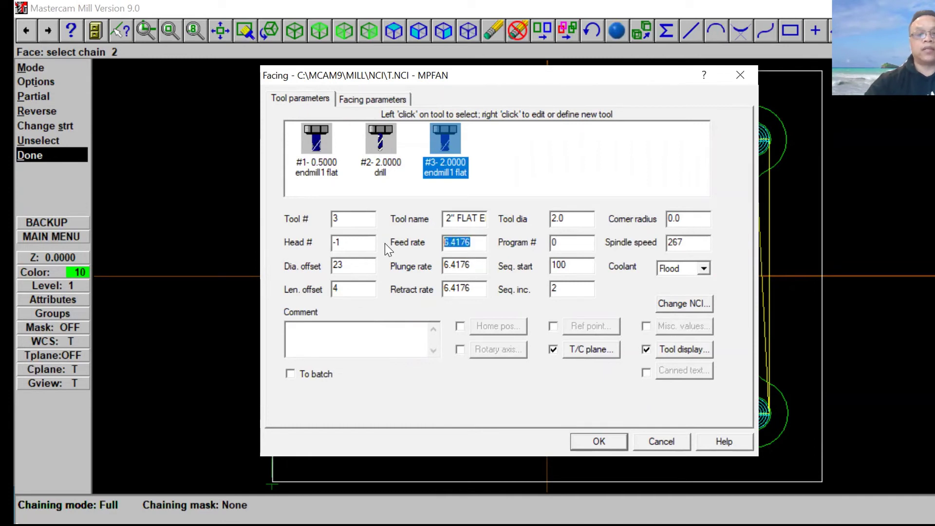
{"action": "type", "text": "8/"}
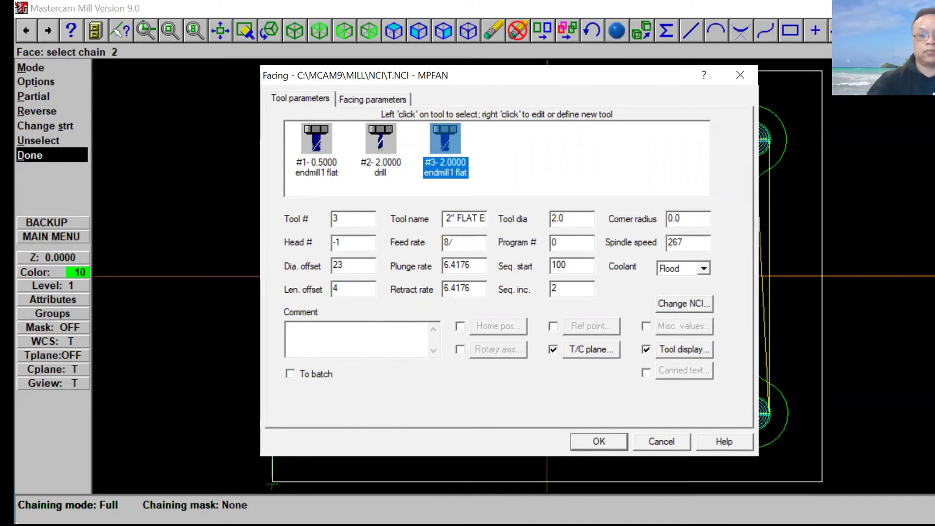
{"action": "type", "text": "0"}
{"action": "key", "text": "Tab"}
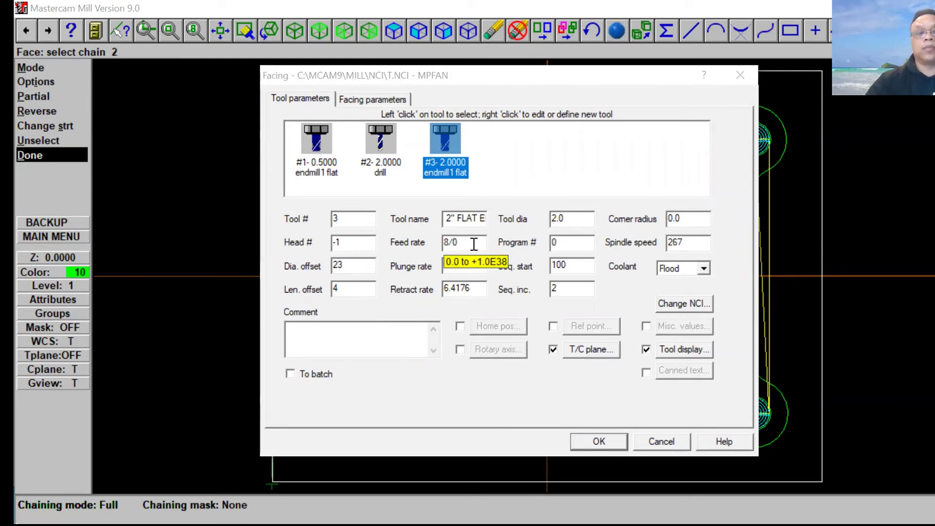
{"action": "type", "text": "8"}
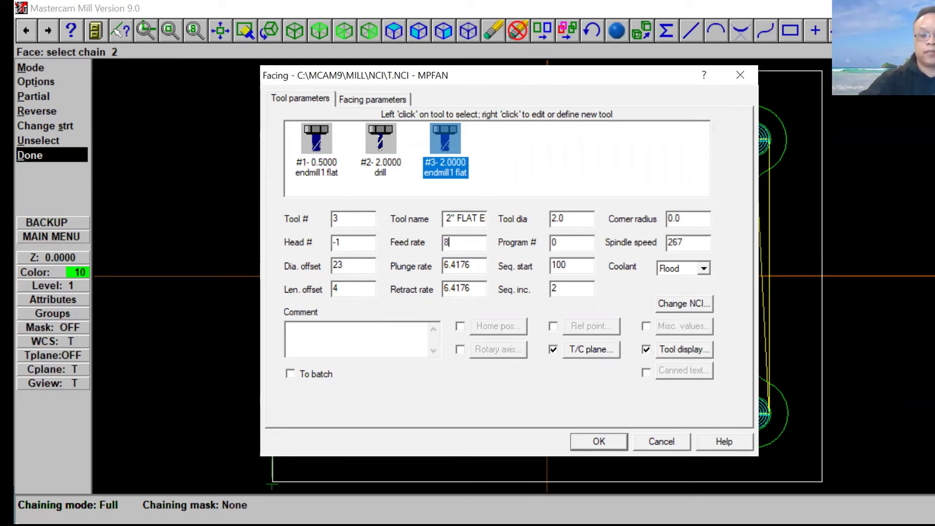
{"action": "type", "text": ".0"}
{"action": "key", "text": "Tab"}
{"action": "type", "text": "8"}
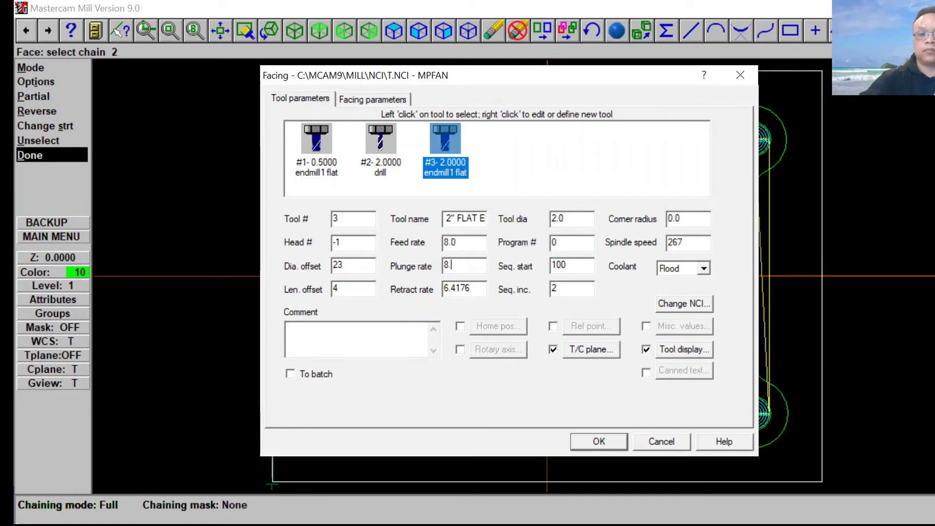
{"action": "type", "text": ".0"}
{"action": "key", "text": "Tab"}
{"action": "type", "text": "8"}
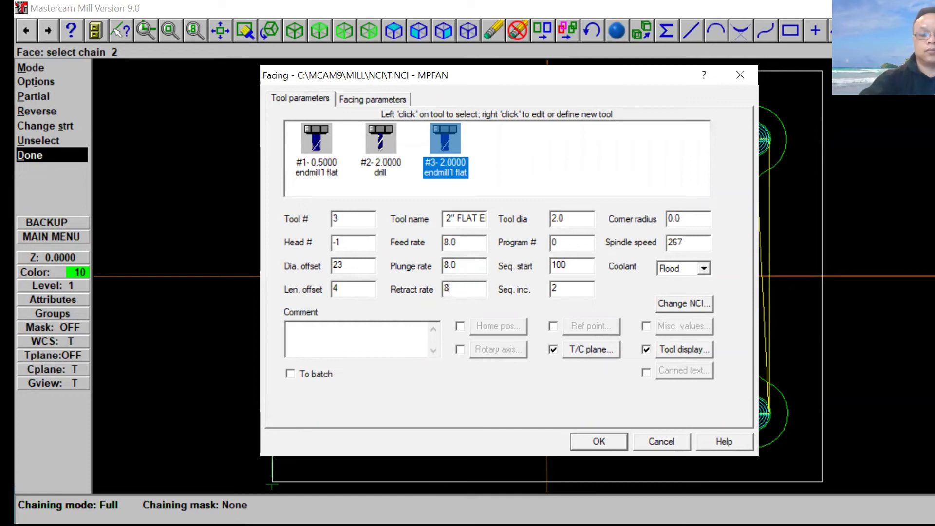
{"action": "type", "text": ".0"}
{"action": "double_click", "coordinate": [677, 246]}
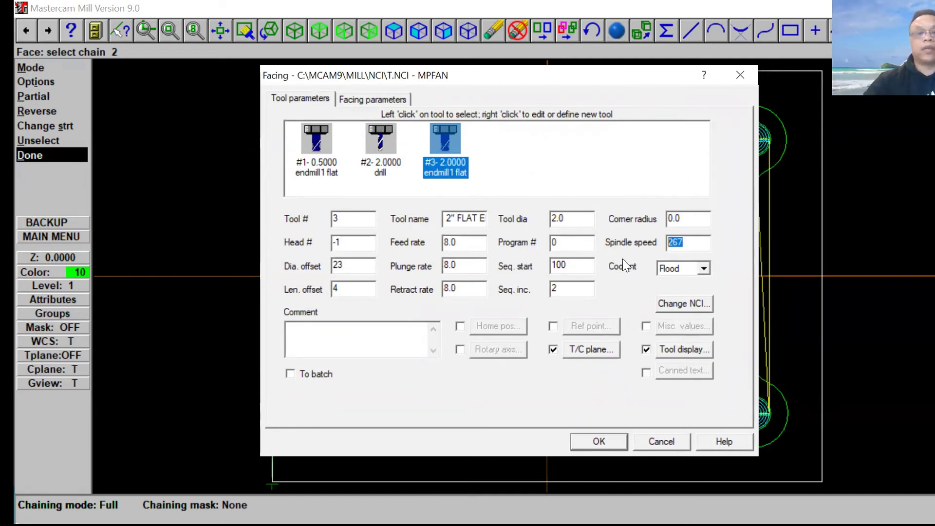
{"action": "type", "text": "300"}
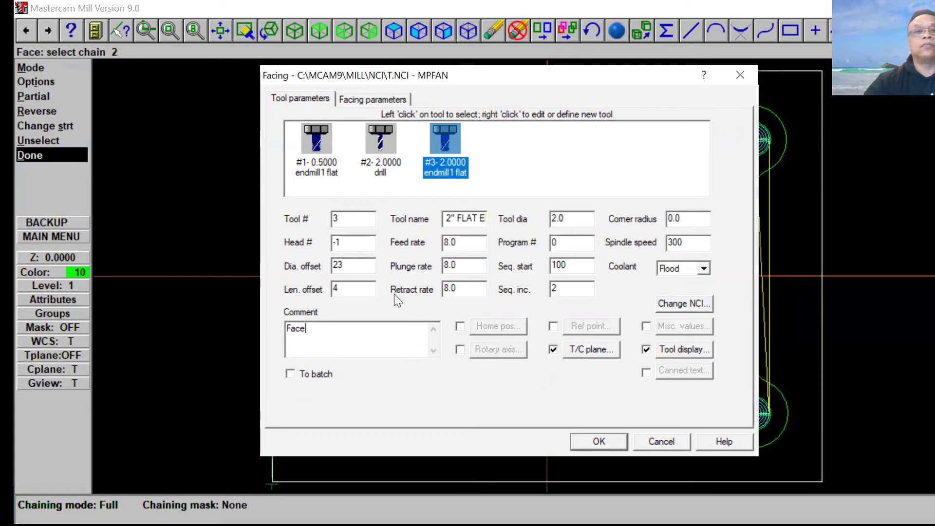
Set the facing depth to -.25 and generate the face toolpath
{"action": "left_click", "coordinate": [376, 100]}
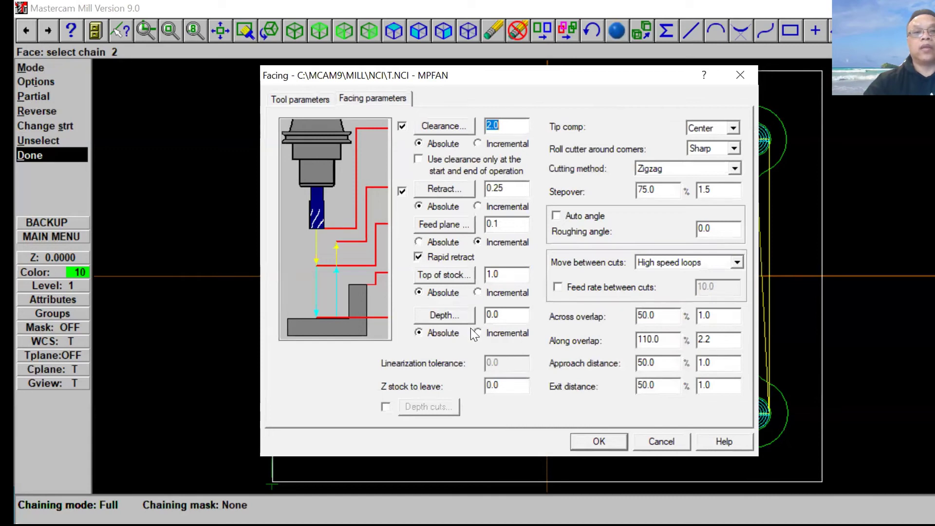
{"action": "double_click", "coordinate": [493, 315]}
{"action": "type", "text": "-.25"}
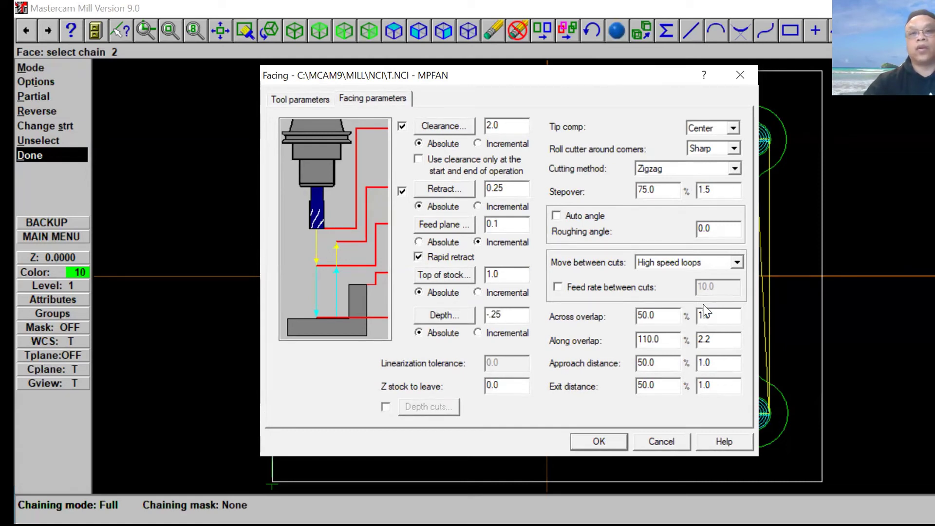
{"action": "left_click", "coordinate": [598, 439]}
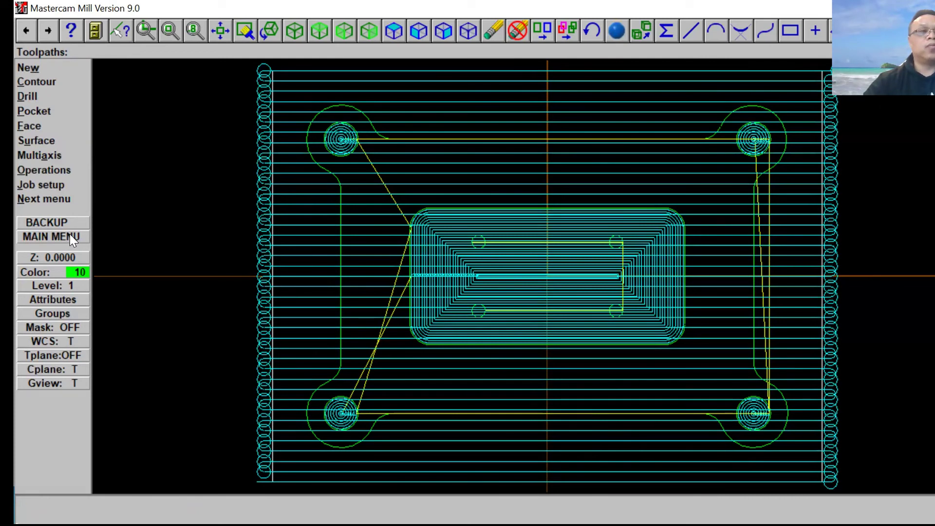
Start a Contour toolpath and chain the plate's lobed profile and the outer rectangle
{"action": "left_click", "coordinate": [53, 82]}
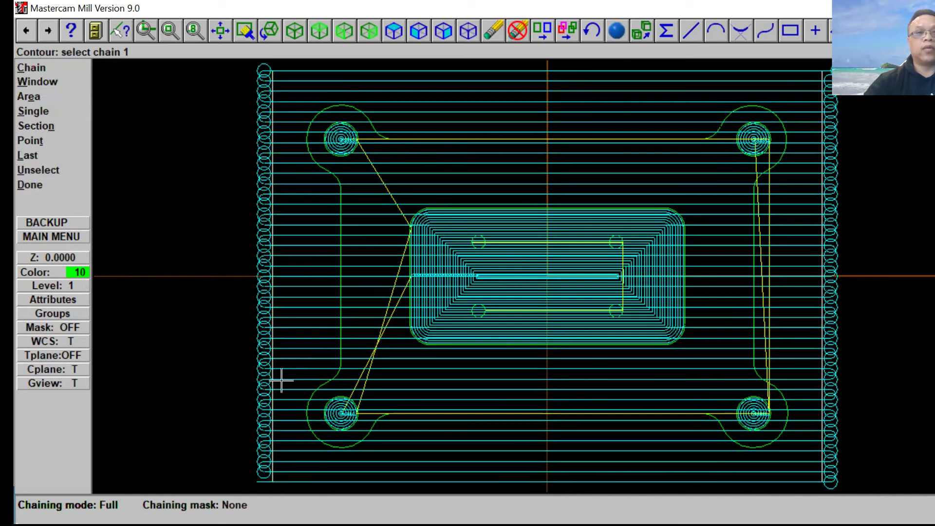
{"action": "left_click", "coordinate": [338, 353]}
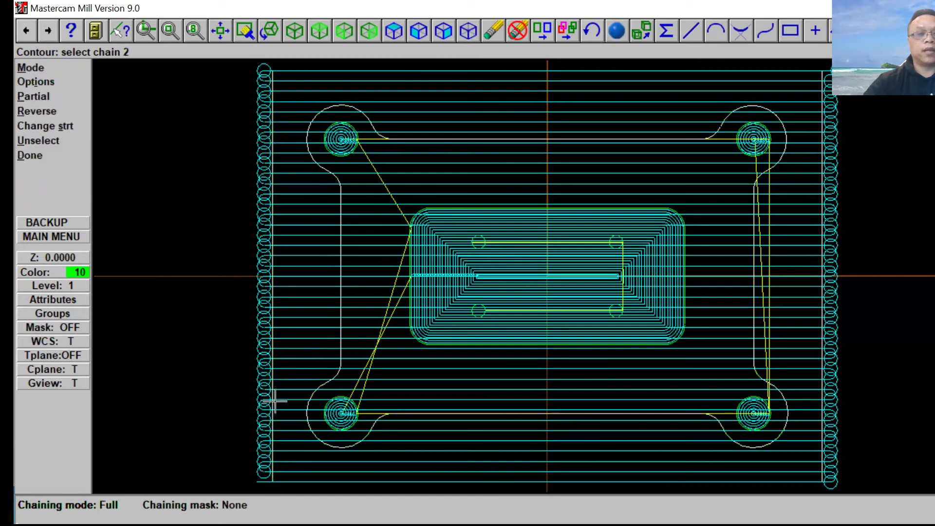
{"action": "left_click", "coordinate": [270, 465]}
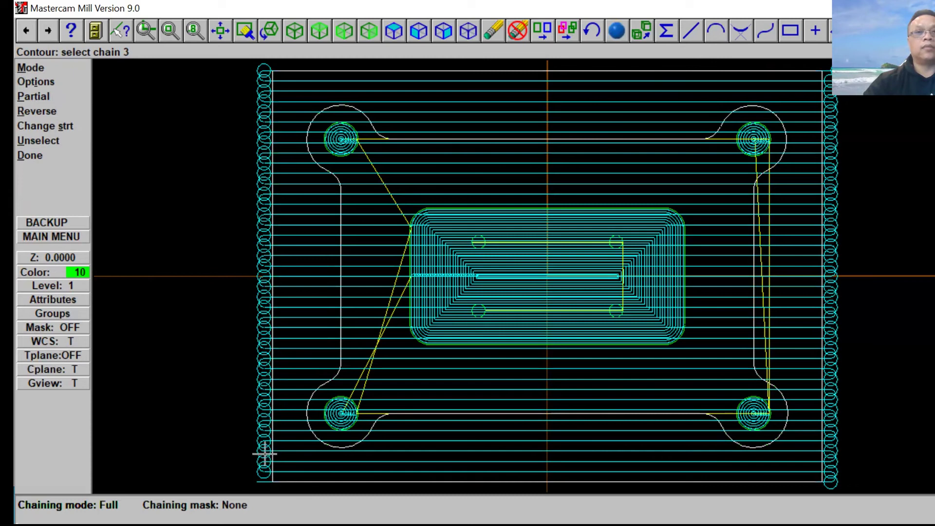
{"action": "left_click", "coordinate": [31, 155]}
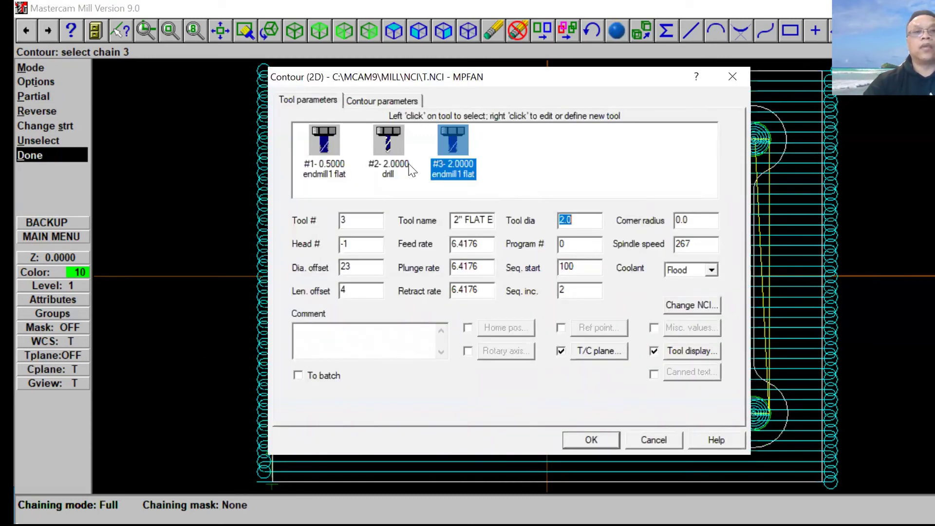
Load the 1/2 FLAT ENDMILL with 0.5000 in. diameter from the tool library for the contour toolpath
{"action": "right_click", "coordinate": [504, 137]}
{"action": "left_click", "coordinate": [527, 145]}
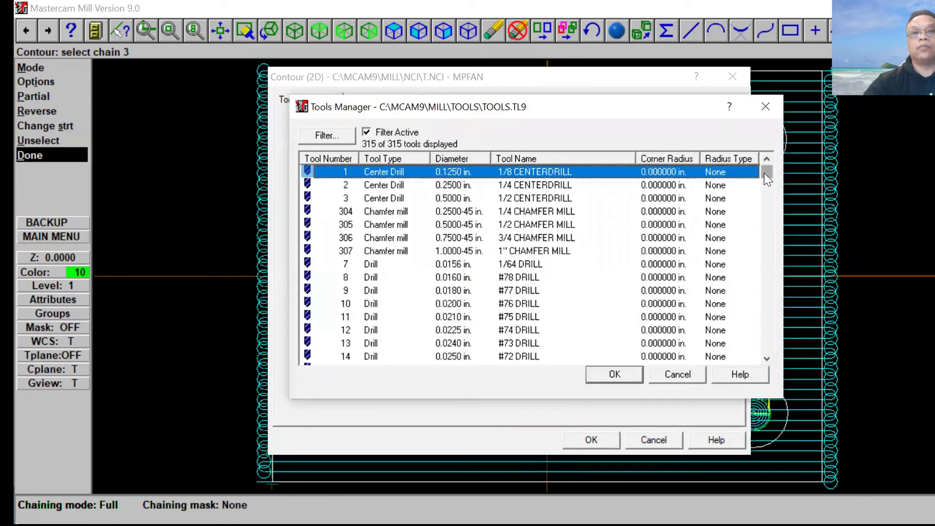
{"action": "left_click_drag", "start_coordinate": [767, 173], "coordinate": [773, 235]}
{"action": "left_click_drag", "start_coordinate": [770, 238], "coordinate": [779, 289]}
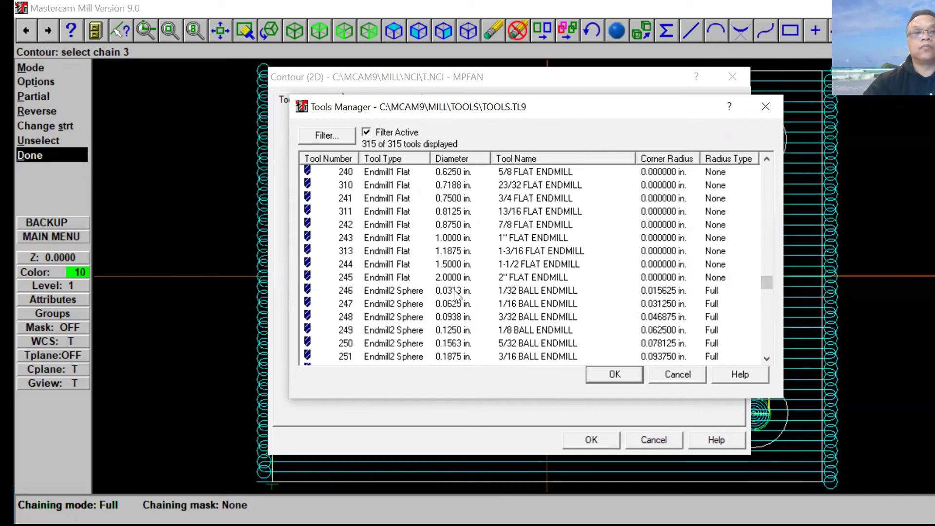
{"action": "scroll", "coordinate": [456, 293], "scroll_direction": "up", "scroll_amount": 2}
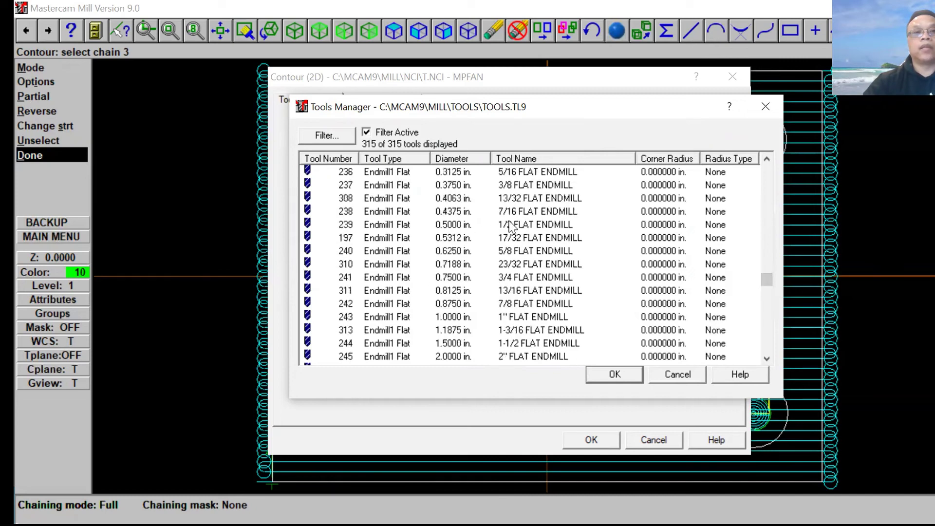
{"action": "left_click", "coordinate": [511, 226]}
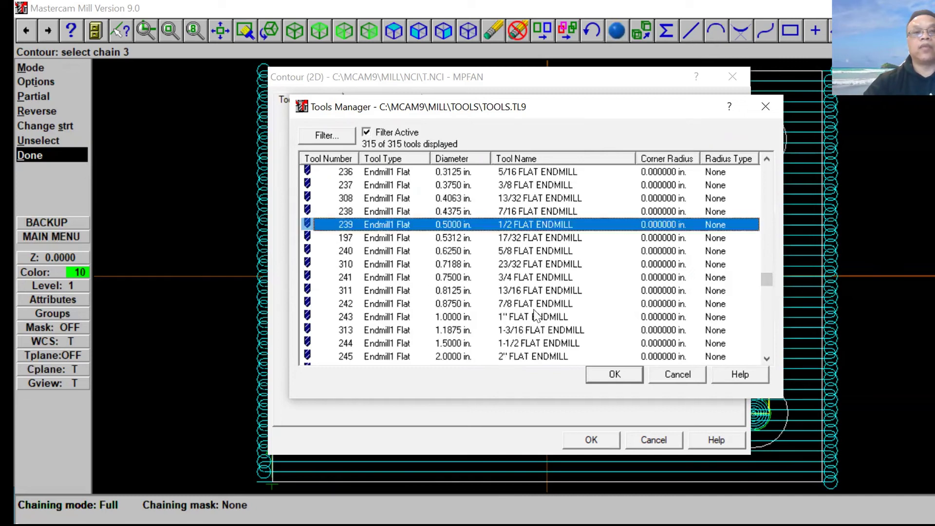
{"action": "left_click", "coordinate": [606, 378]}
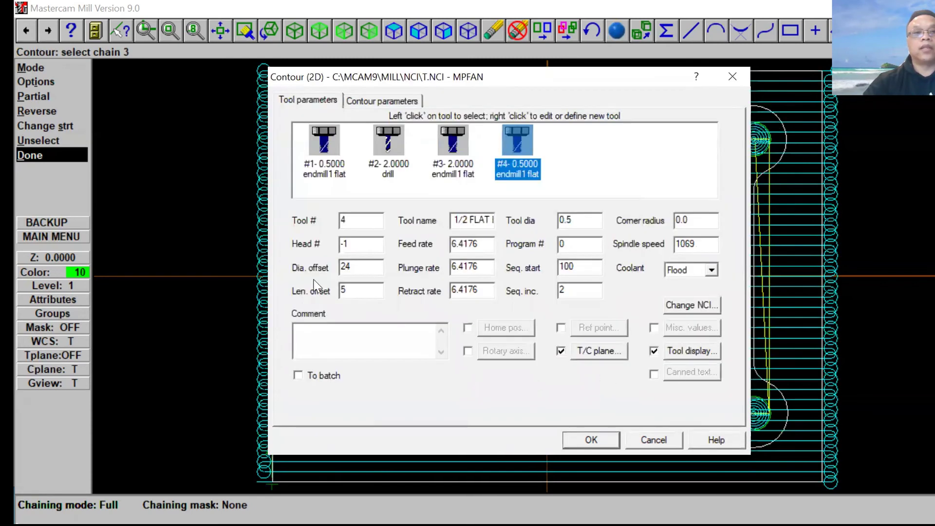
Set the contour tool's feed, plunge and retract rates to 8.0 and its spindle speed to 2000
{"action": "left_click", "coordinate": [478, 244]}
{"action": "left_click_drag", "start_coordinate": [469, 247], "coordinate": [402, 258]}
{"action": "type", "text": "8.0"}
{"action": "key", "text": "Tab"}
{"action": "type", "text": "8"}
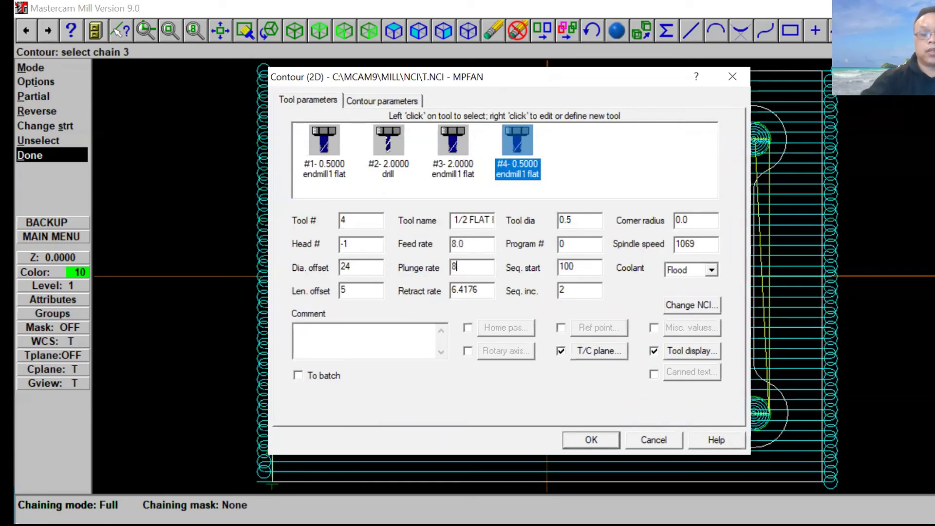
{"action": "type", "text": ".0"}
{"action": "key", "text": "Tab"}
{"action": "type", "text": "8.0"}
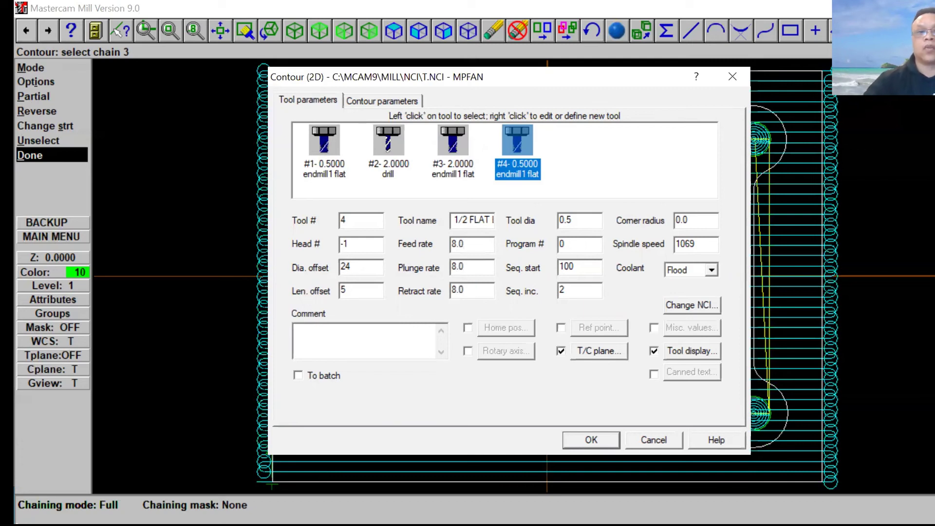
{"action": "double_click", "coordinate": [707, 244]}
{"action": "type", "text": "2000"}
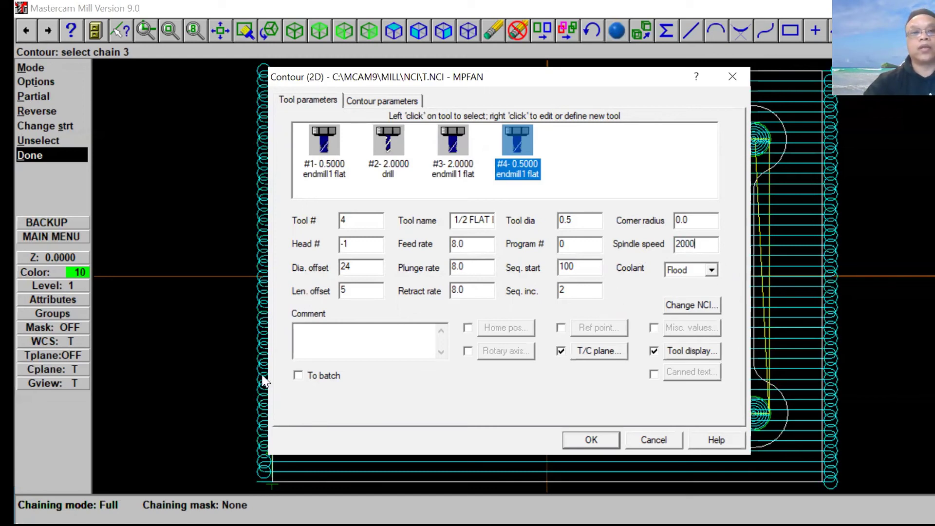
Add the comment "Finish Path" to the contour toolpath and set its absolute depth to -1.0
{"action": "left_click", "coordinate": [331, 332]}
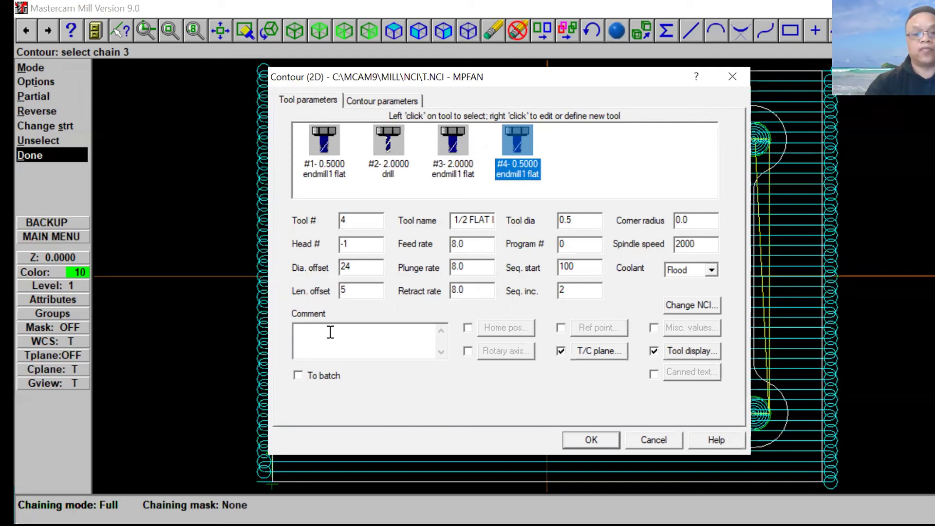
{"action": "type", "text": "Finish Path"}
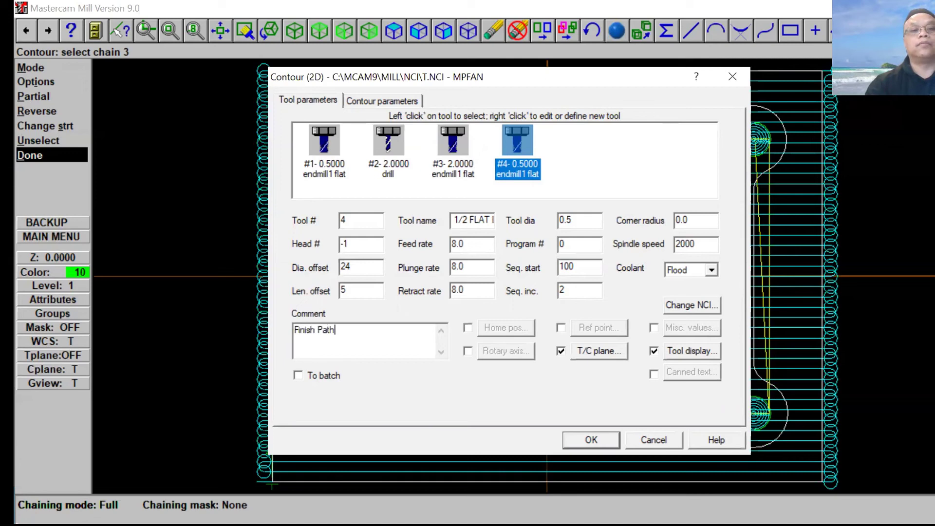
{"action": "left_click", "coordinate": [369, 101]}
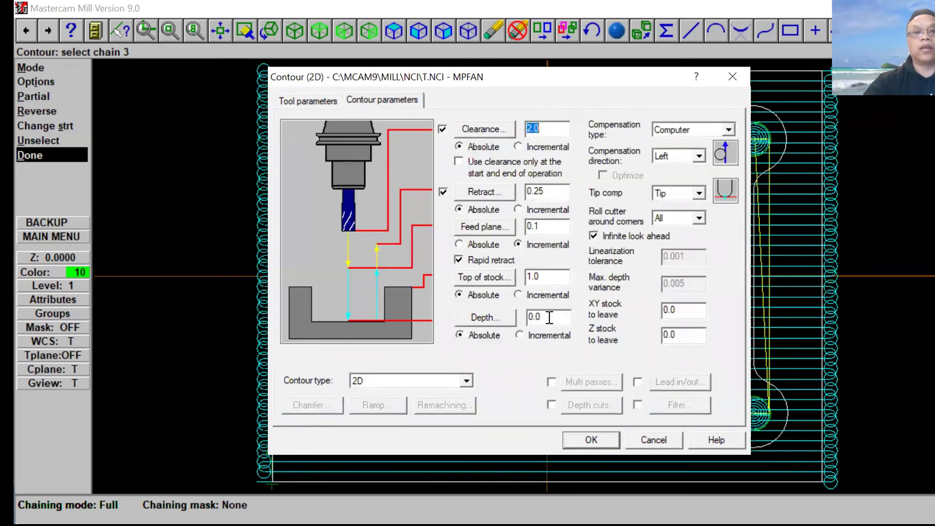
{"action": "left_click_drag", "start_coordinate": [555, 315], "coordinate": [451, 339]}
{"action": "type", "text": "-"}
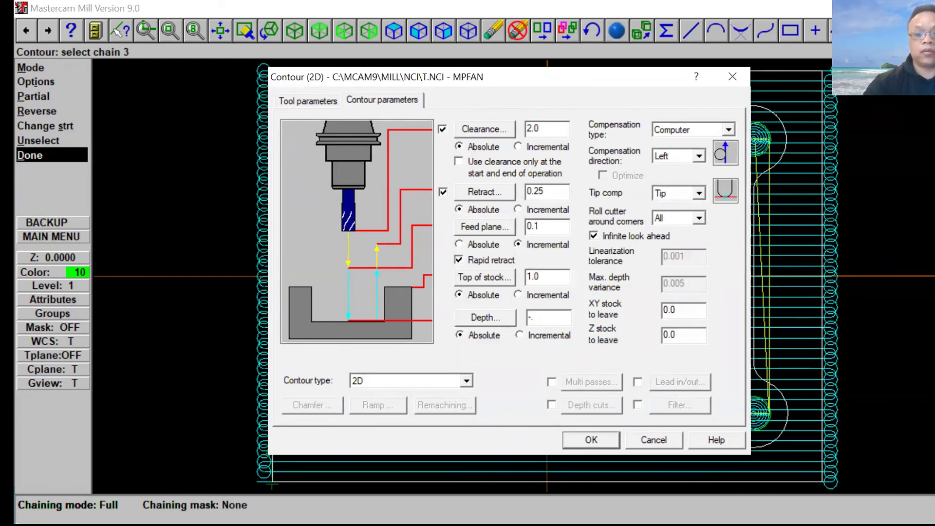
{"action": "type", "text": "1.0"}
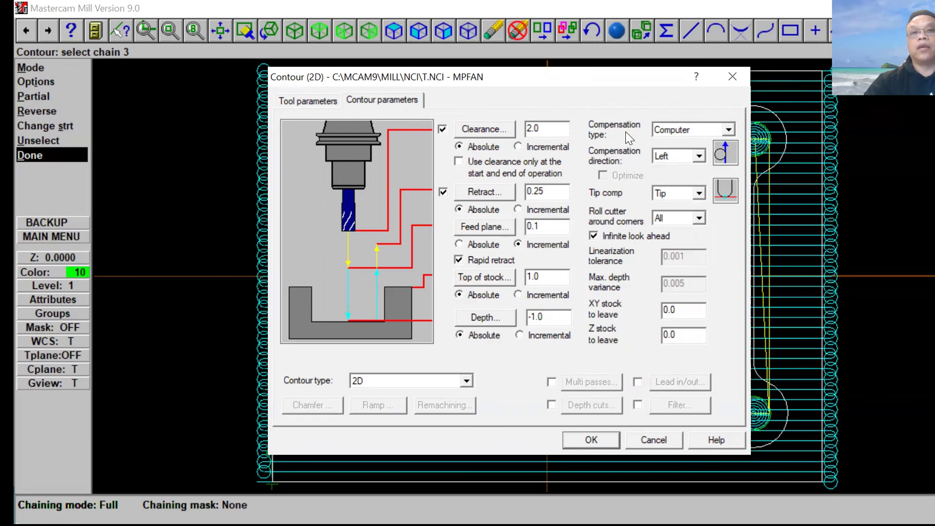
Set the contour's compensation type to Wear and tip compensation to Center, and generate the toolpath
{"action": "left_click", "coordinate": [729, 130]}
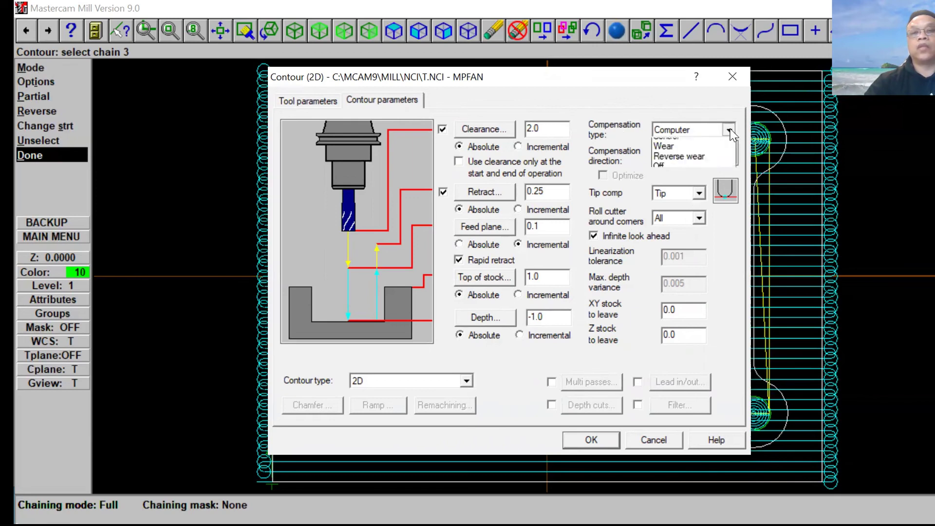
{"action": "left_click", "coordinate": [683, 167]}
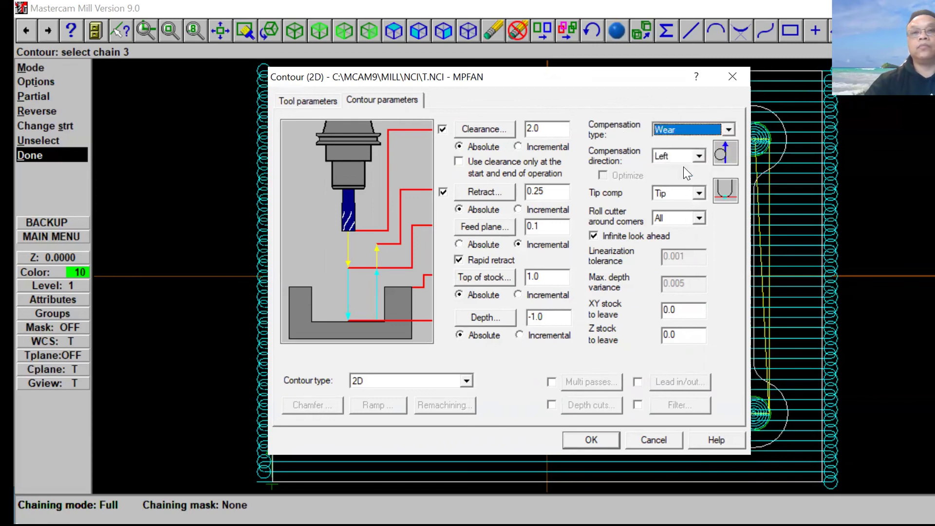
{"action": "left_click", "coordinate": [699, 194]}
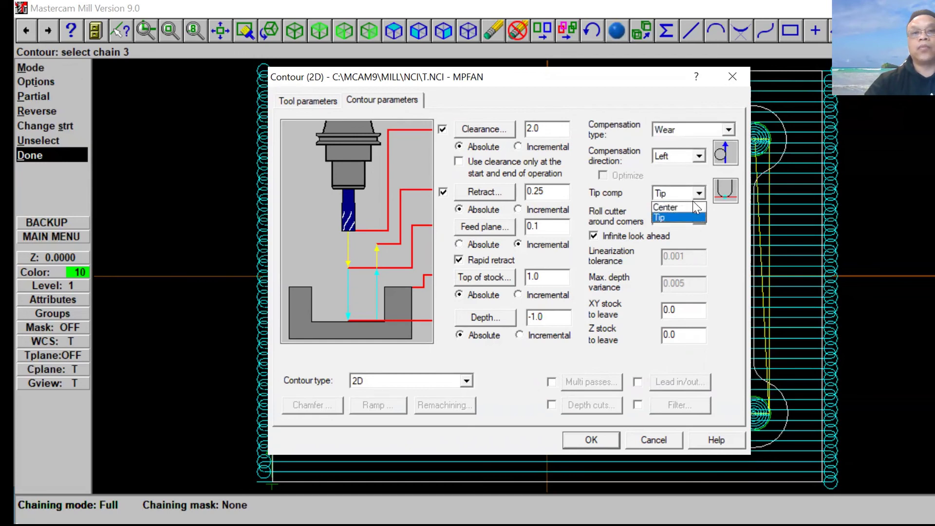
{"action": "left_click", "coordinate": [693, 205]}
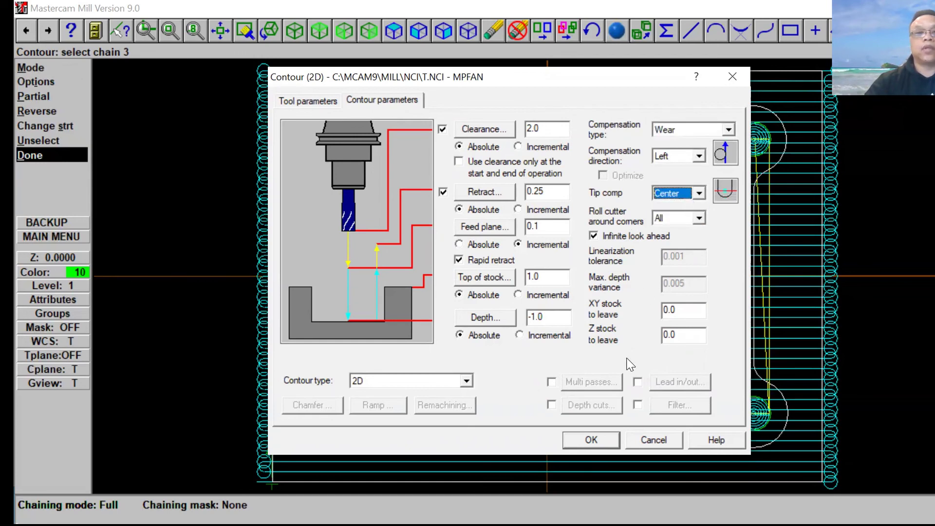
{"action": "left_click", "coordinate": [592, 440]}
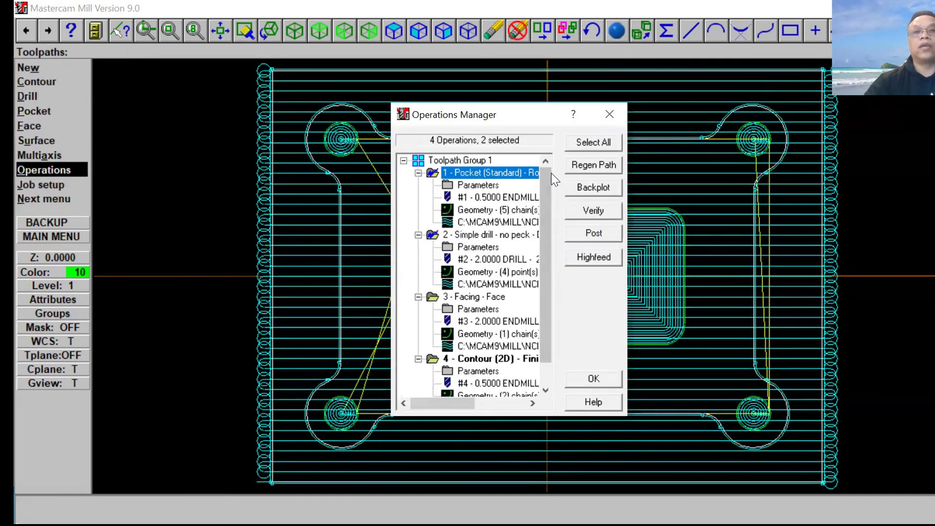
Run the solid verification of all four operations together and close the Operations Manager
{"action": "left_click", "coordinate": [577, 142]}
{"action": "left_click", "coordinate": [591, 212]}
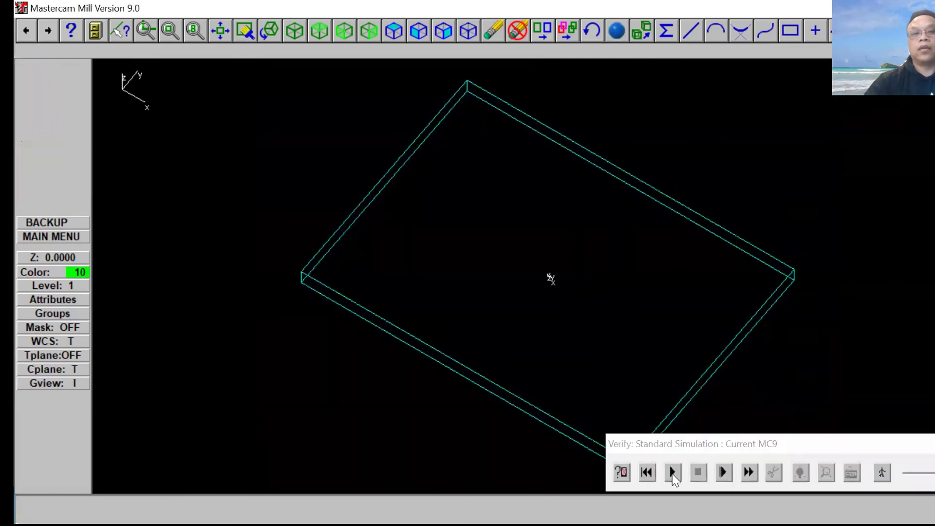
{"action": "left_click", "coordinate": [673, 473]}
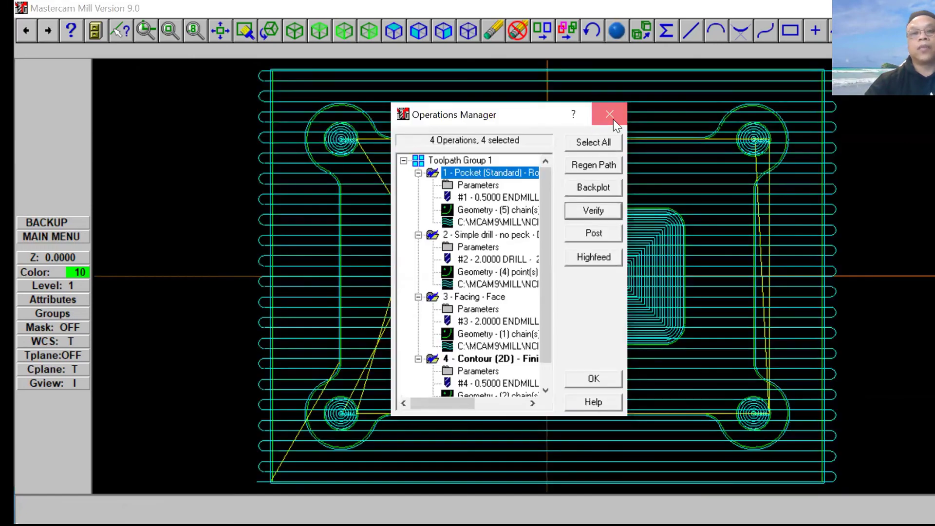
{"action": "left_click", "coordinate": [611, 117]}
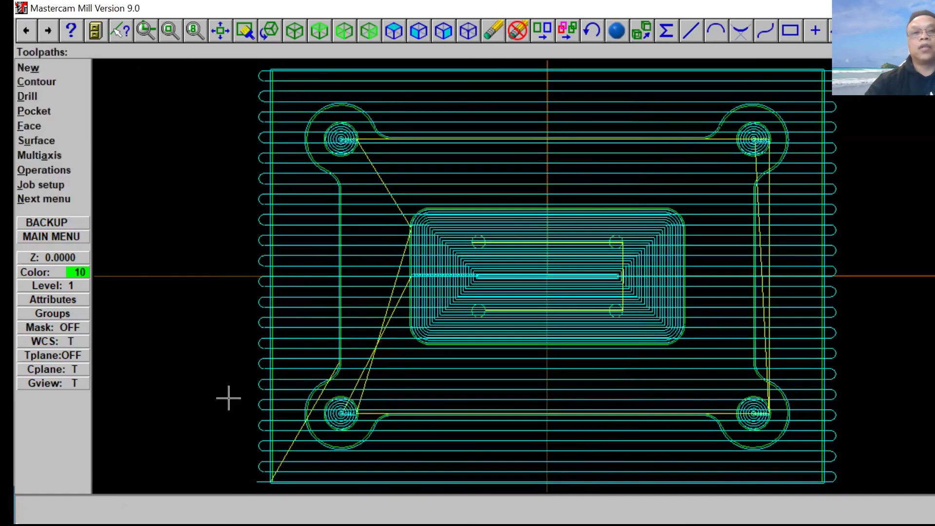